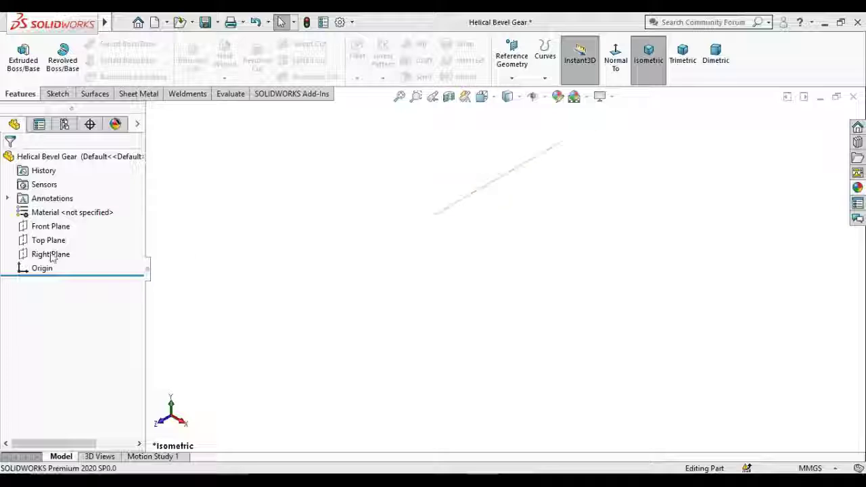
Start a sketch on the Right Plane and draw the left stepped edges from the origin.
right_click(52, 256)
click(59, 236)
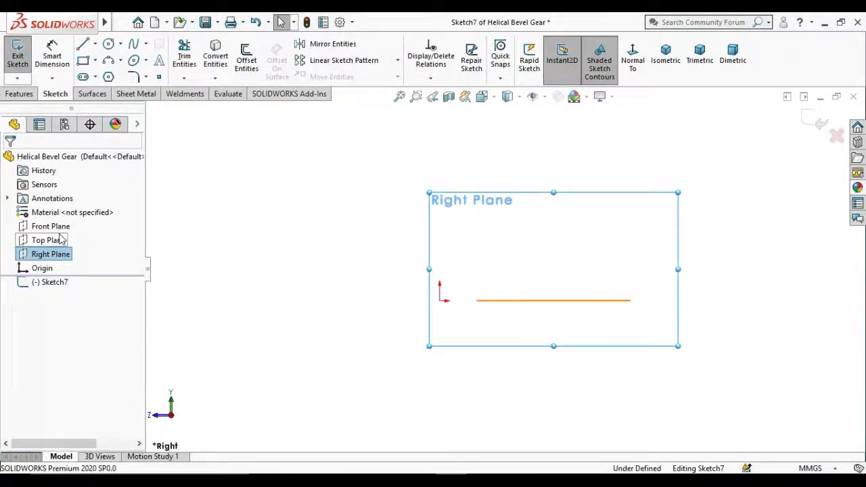
click(83, 44)
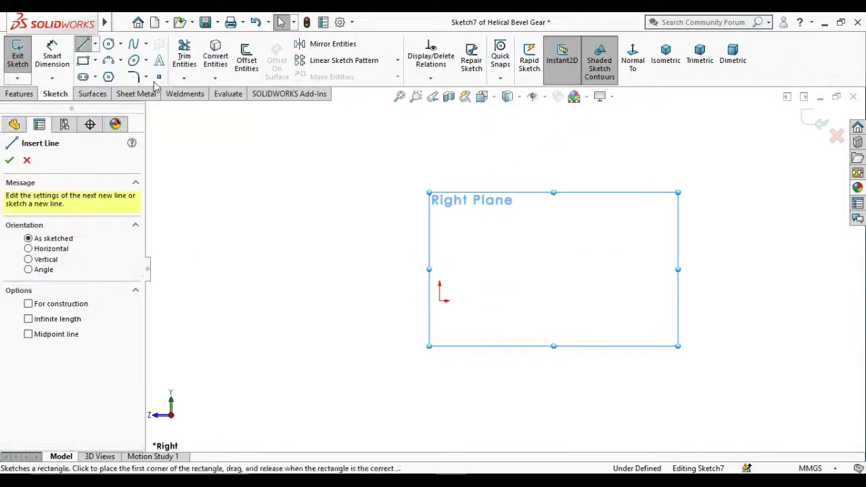
click(439, 300)
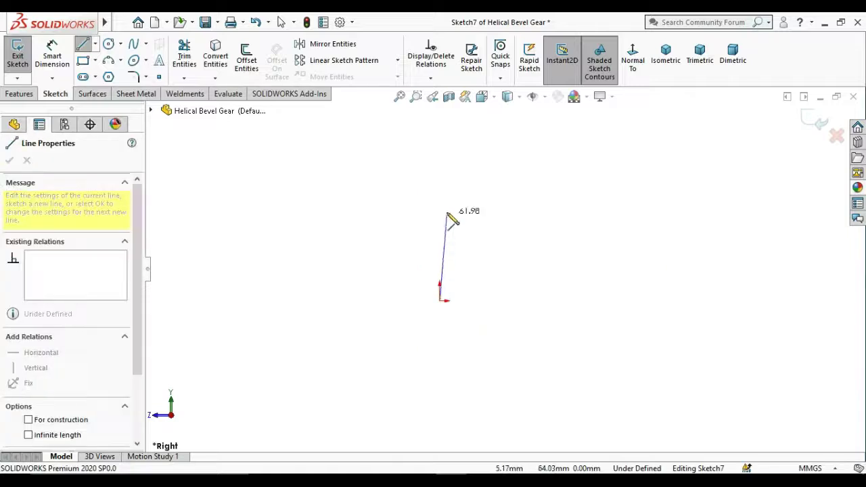
click(439, 155)
click(467, 155)
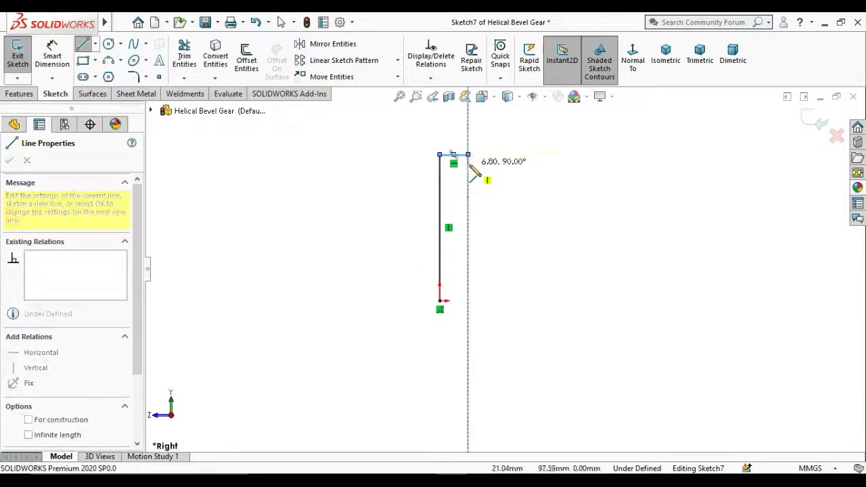
click(467, 175)
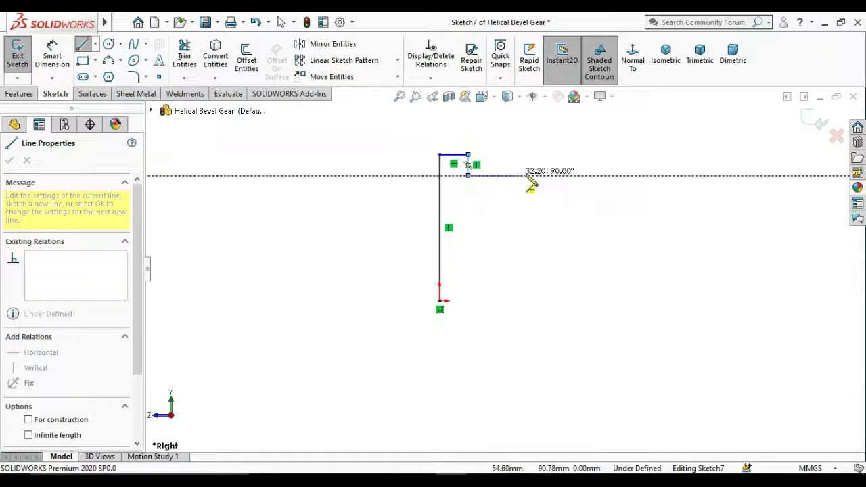
click(577, 175)
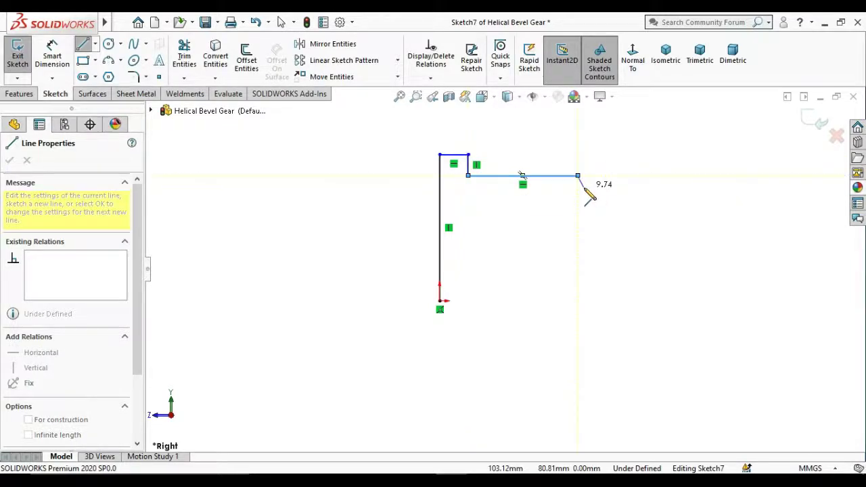
click(577, 191)
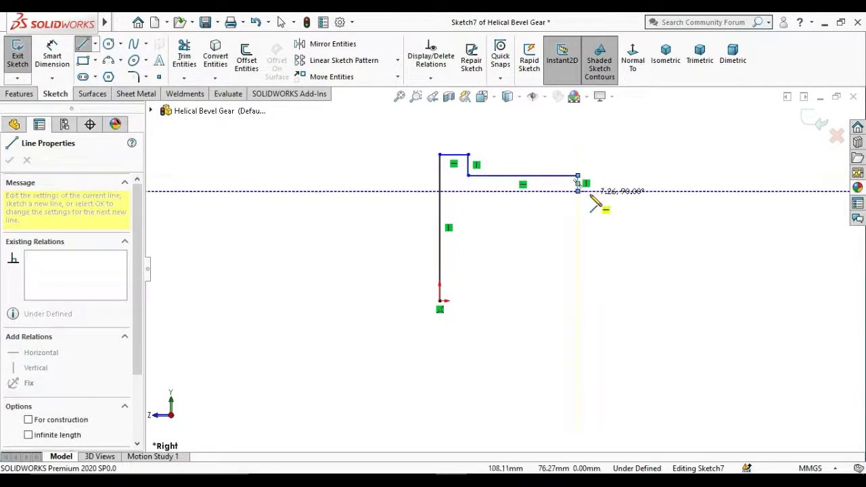
click(610, 191)
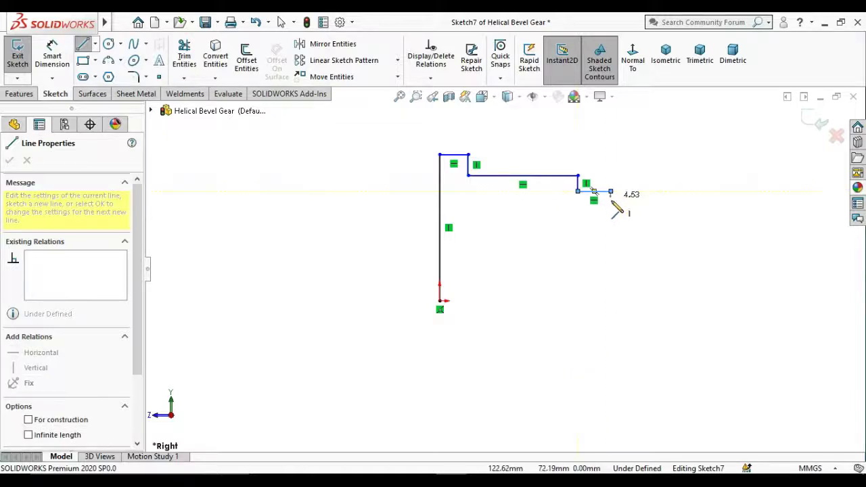
Add the semicircular tangent-arc notch and right-hand steps, closing the profile at the origin.
click(611, 219)
right_click(611, 219)
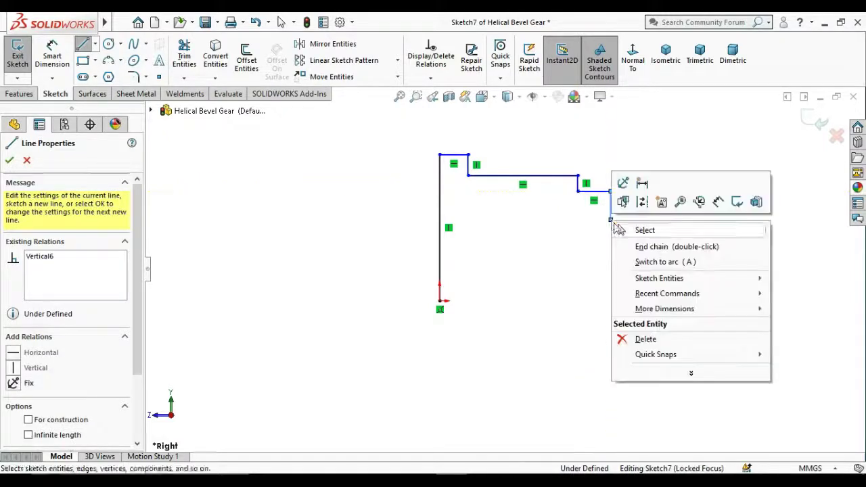
click(648, 262)
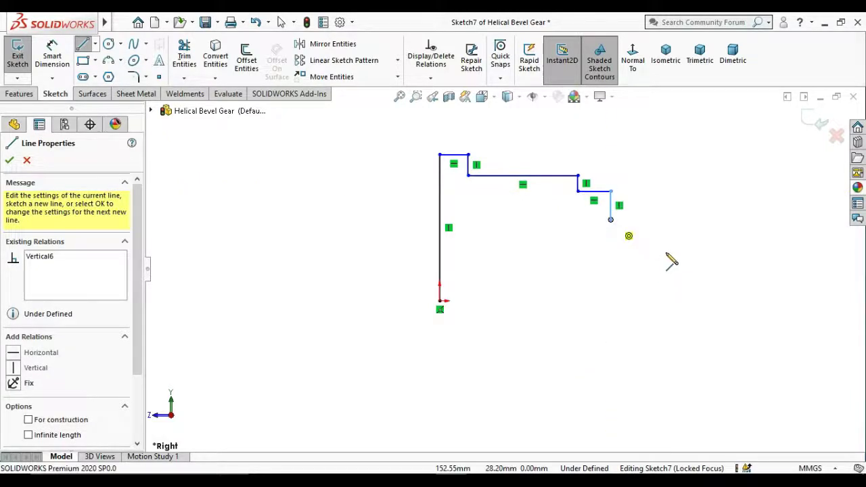
click(680, 220)
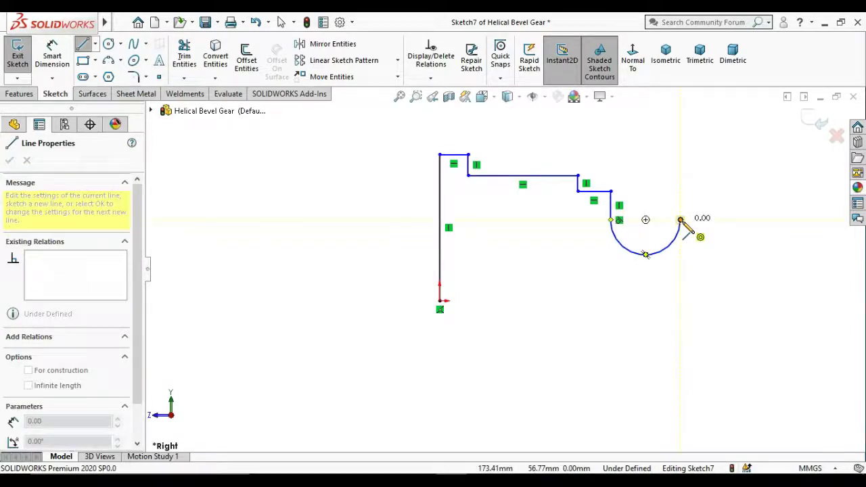
click(756, 221)
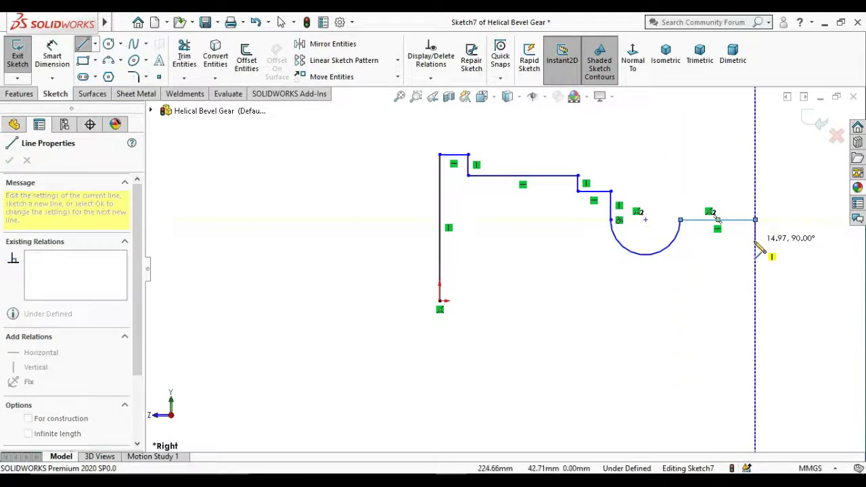
click(756, 240)
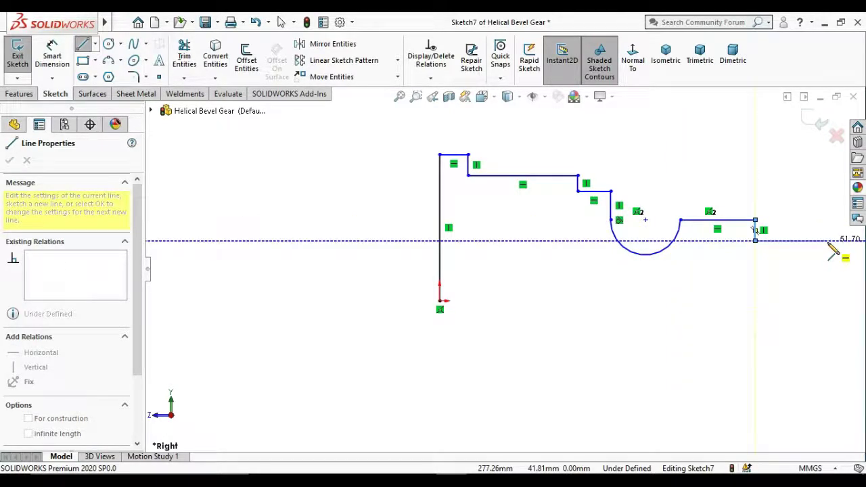
click(827, 241)
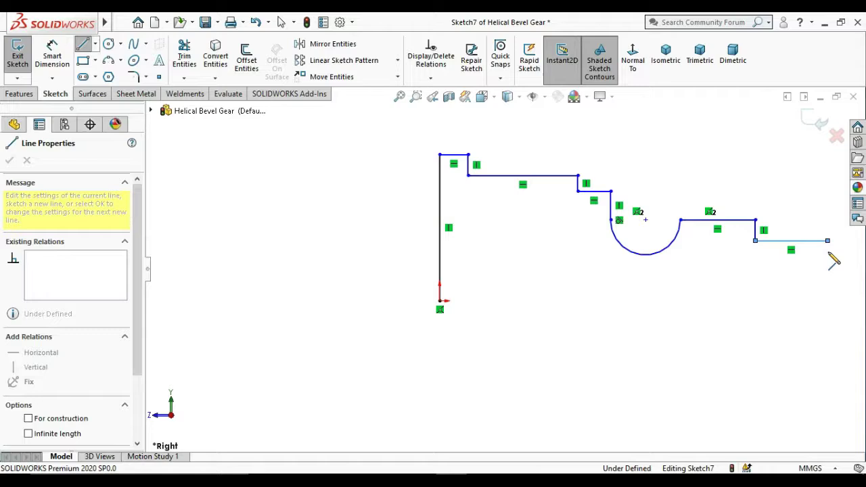
click(826, 300)
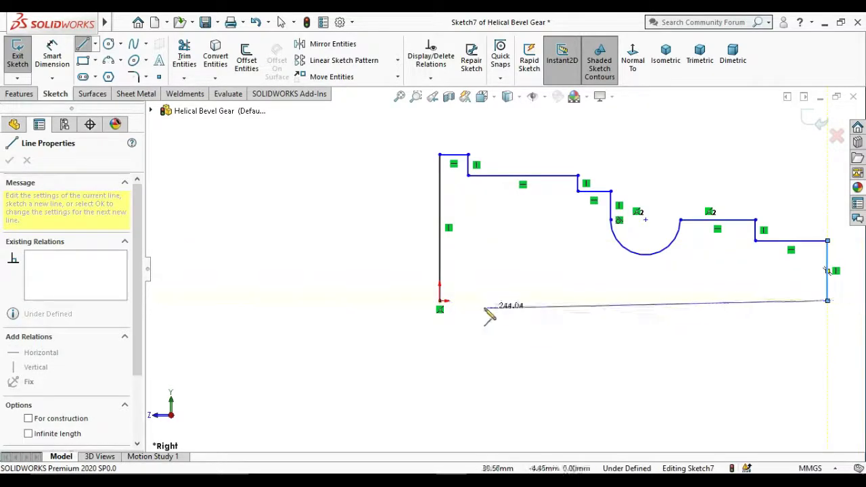
click(440, 300)
right_click(441, 302)
click(453, 312)
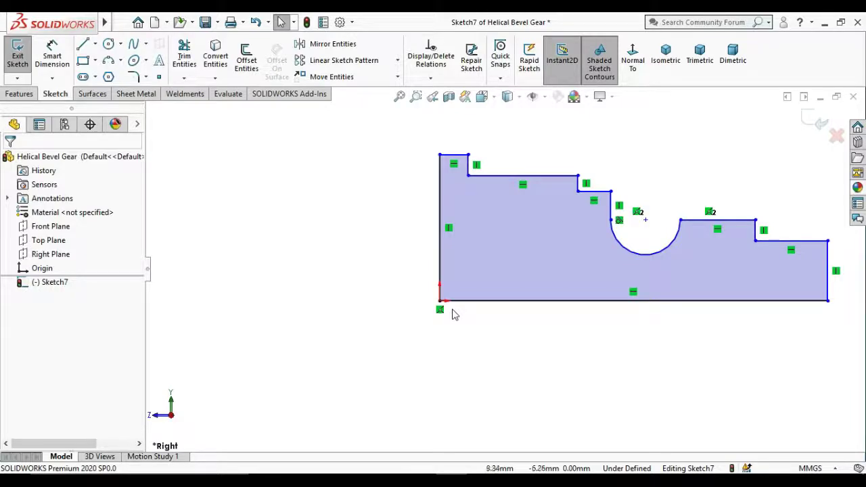
Dimension the profile's overall length to 163 mm.
right_drag(331, 246, 332, 224)
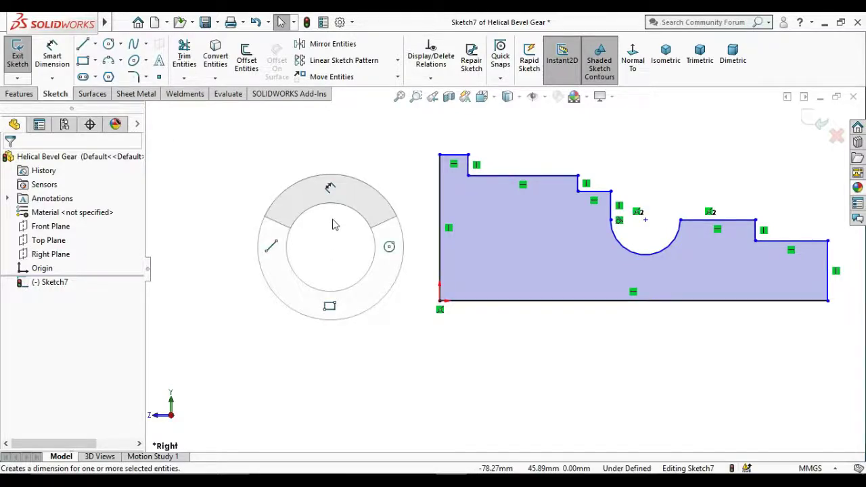
click(440, 292)
click(539, 300)
click(599, 342)
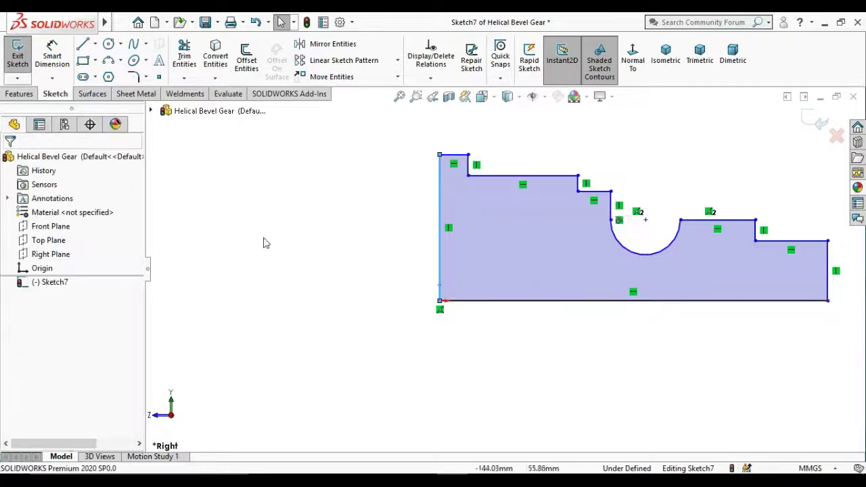
click(52, 59)
click(441, 286)
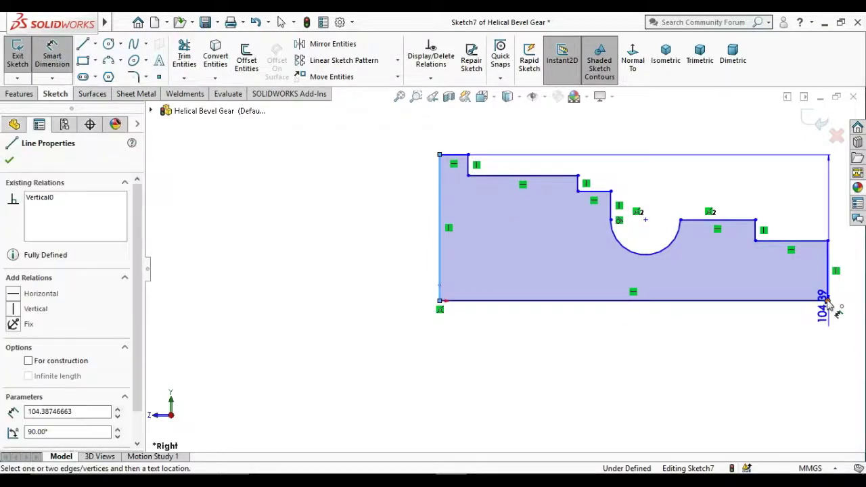
click(827, 297)
click(688, 368)
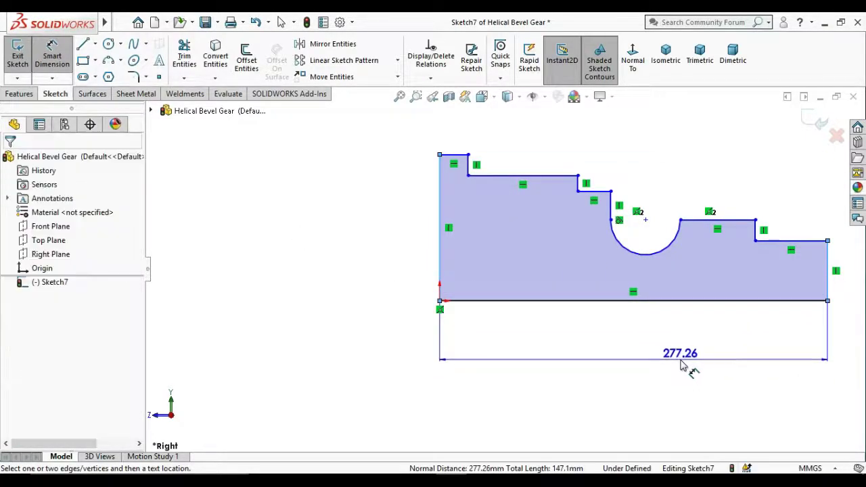
click(684, 365)
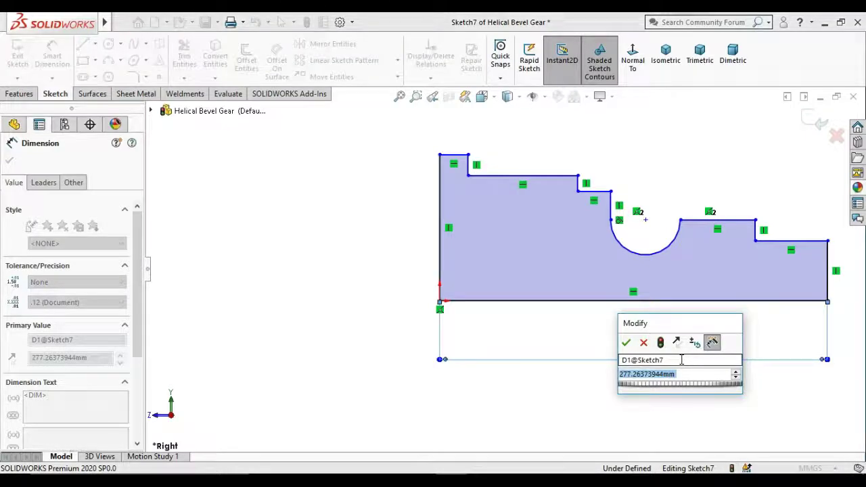
text(163)
key(Return)
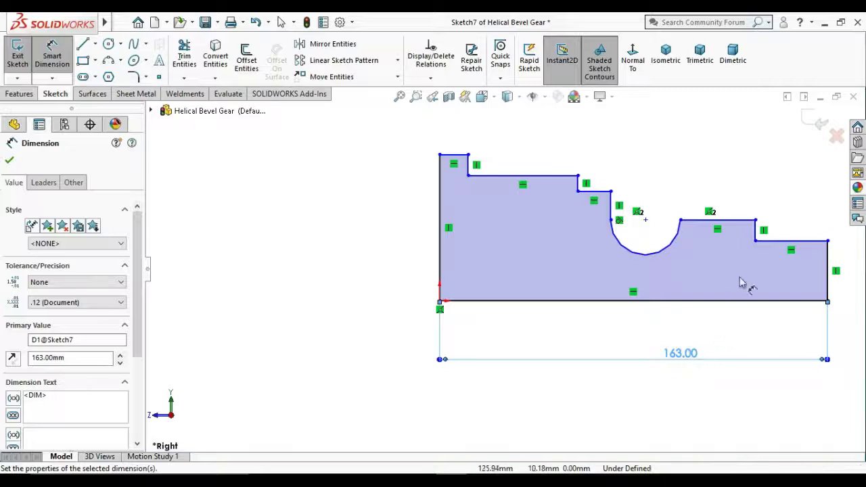
Add the 32 mm right step and 80 mm notch-to-end dimensions, moving 163 lower.
click(825, 264)
click(825, 265)
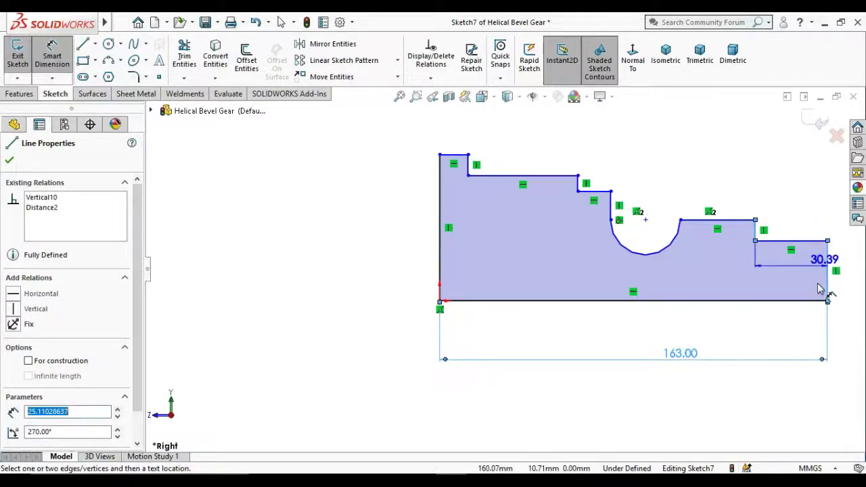
click(788, 326)
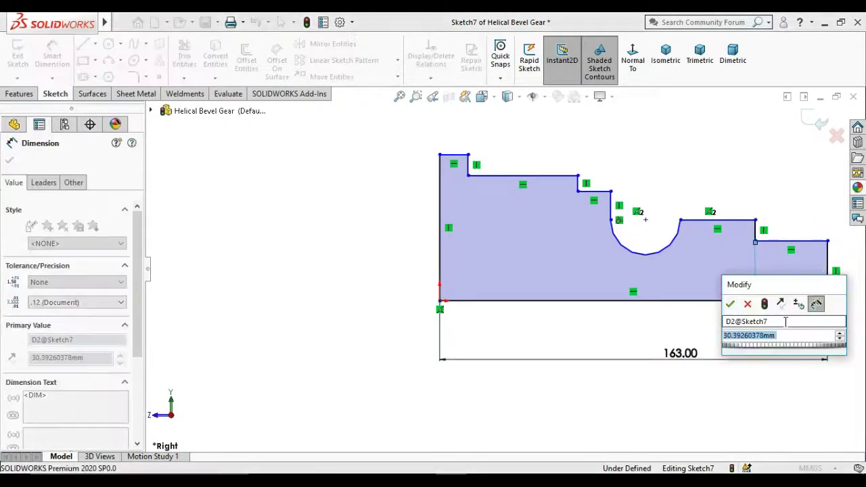
text(32)
key(Return)
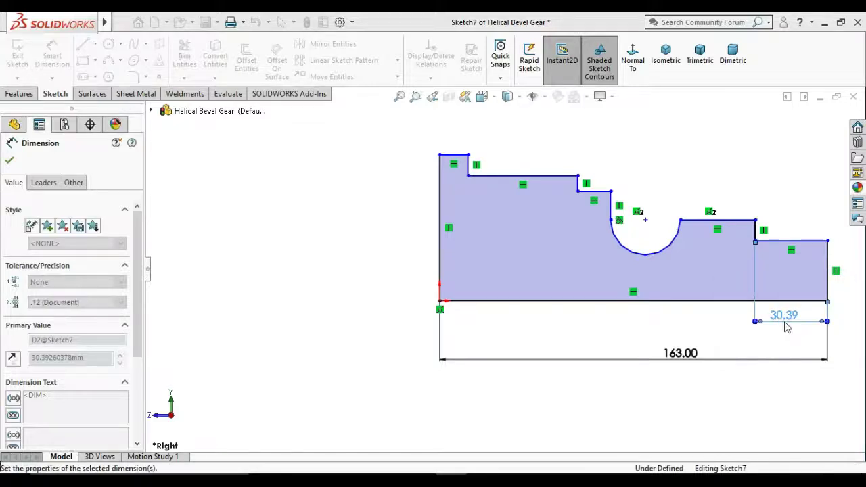
click(680, 221)
click(829, 271)
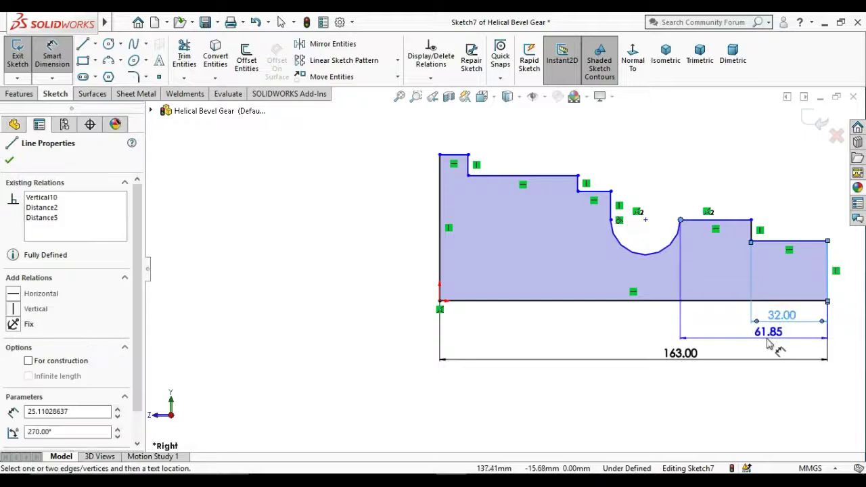
click(765, 345)
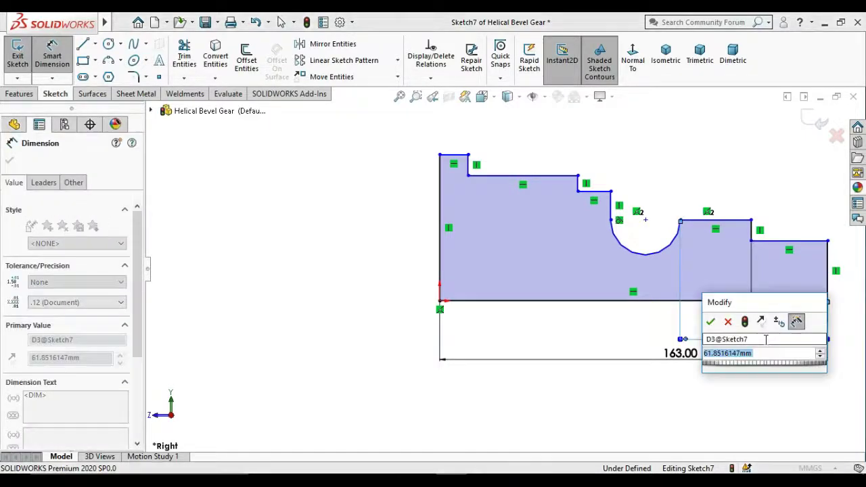
text(80)
key(Return)
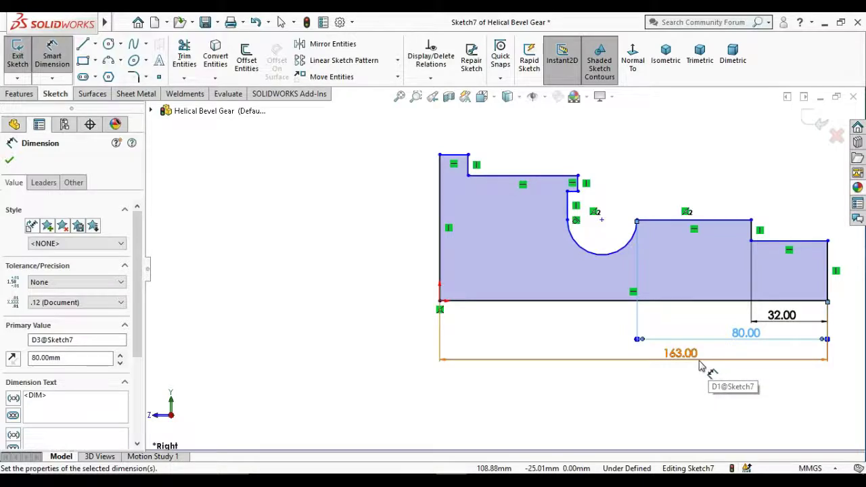
drag(700, 366, 700, 420)
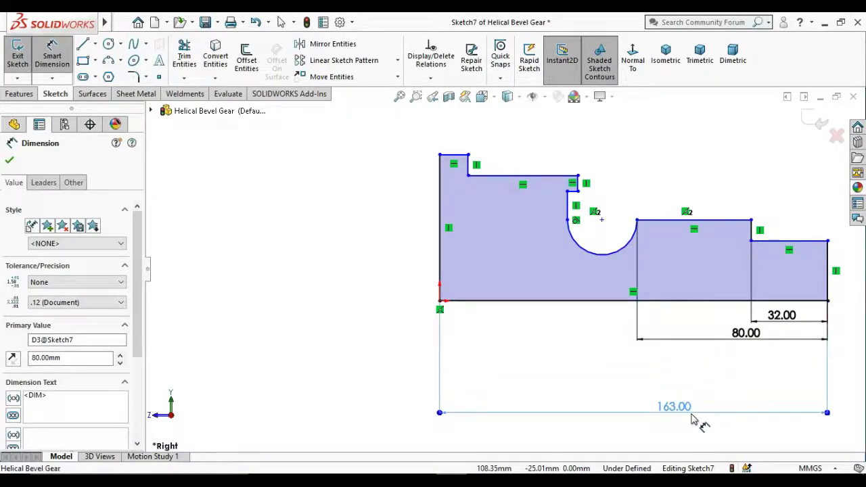
Pull the step corner beside the notch left to form an additional step.
click(577, 176)
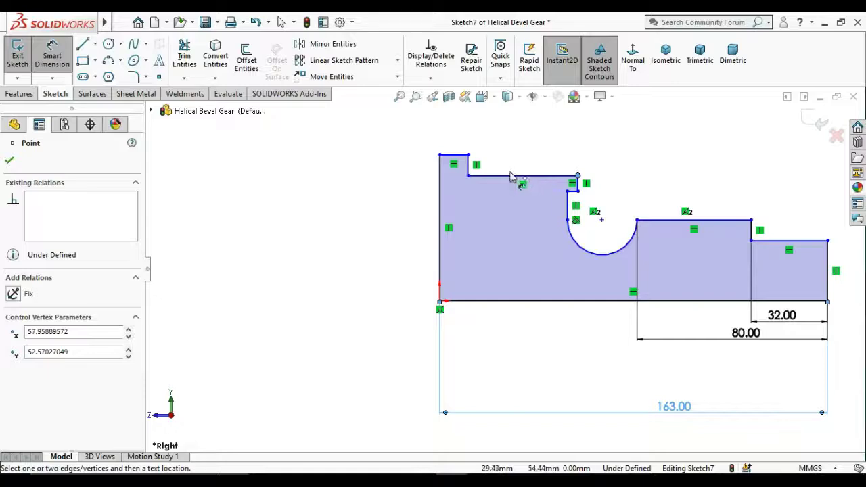
right_click(638, 164)
click(670, 259)
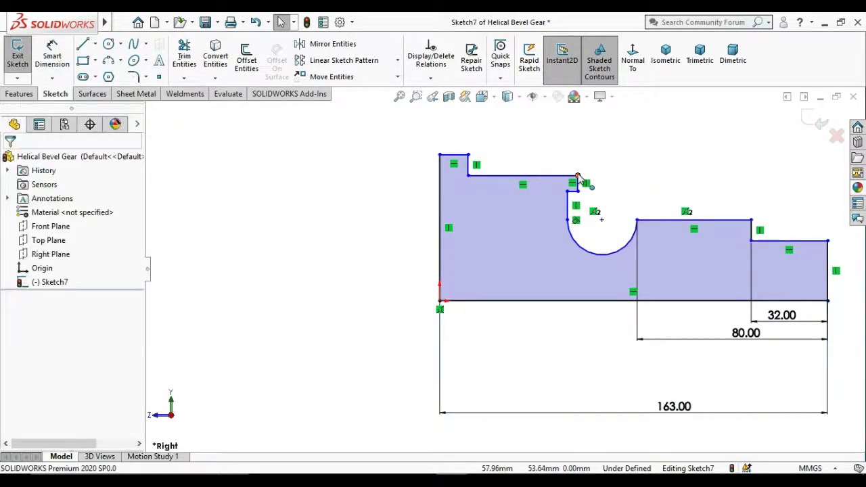
drag(577, 176, 536, 176)
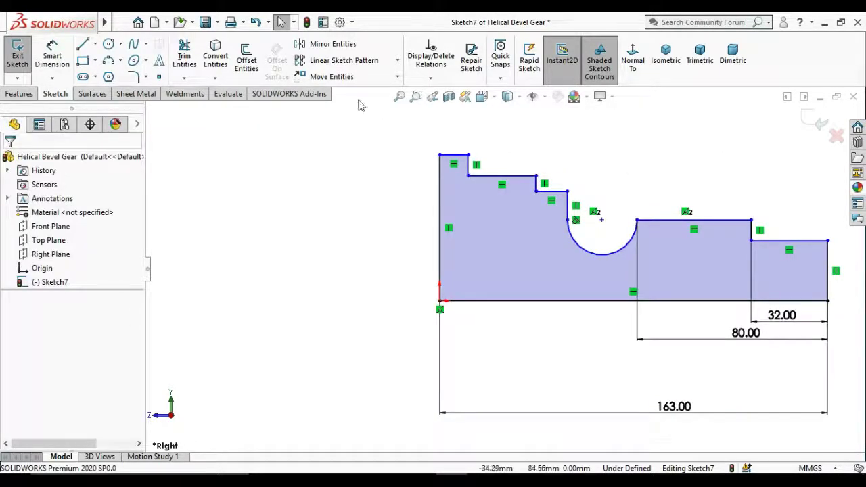
Add horizontal dimensions of 102 mm to the arc end and 112 mm to the new step.
click(48, 63)
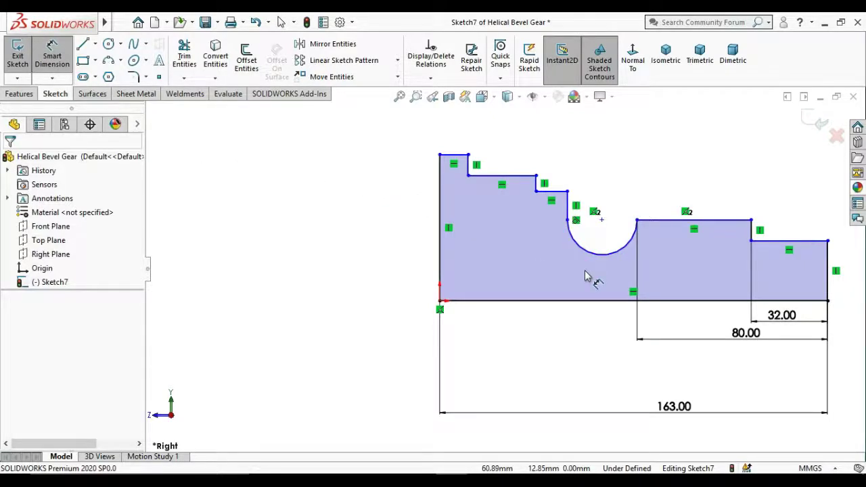
click(568, 222)
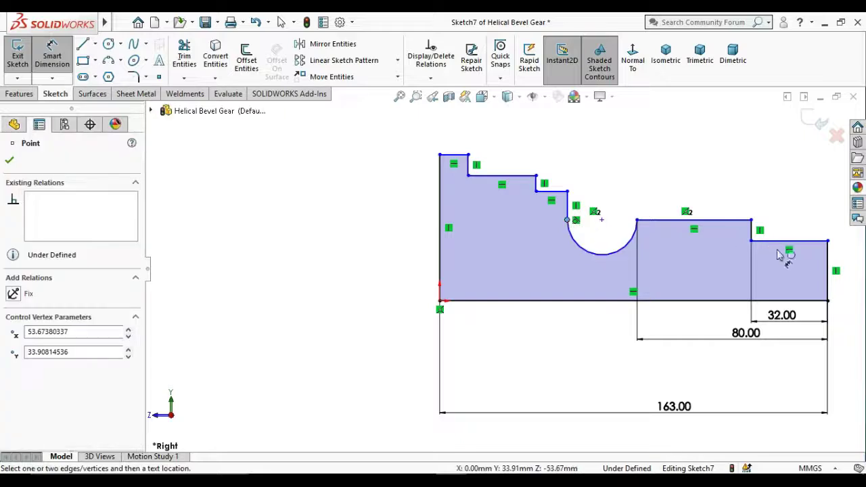
click(824, 269)
click(740, 369)
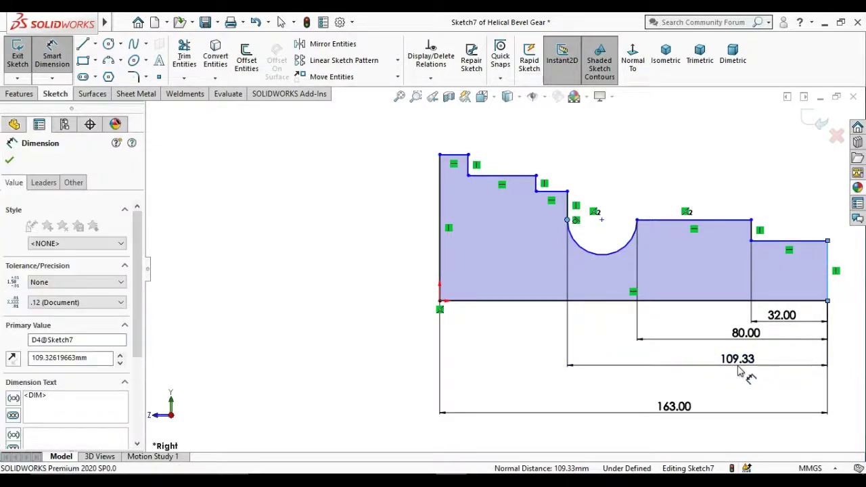
text(02)
key(Return)
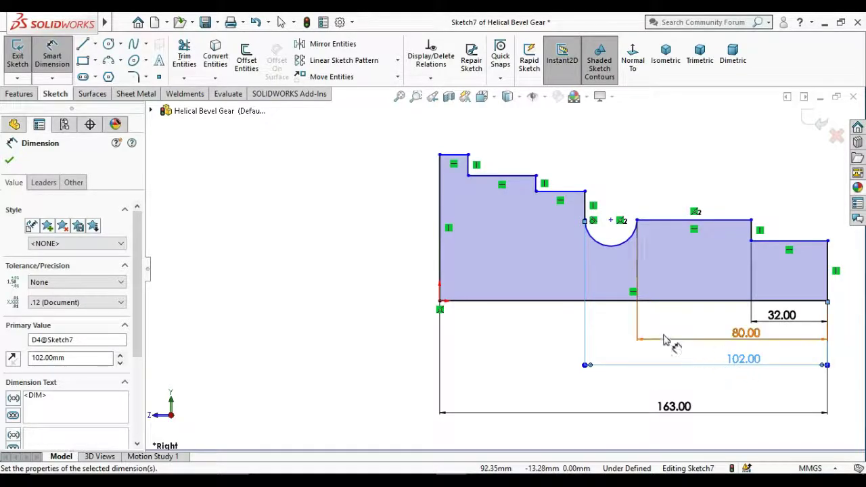
click(536, 184)
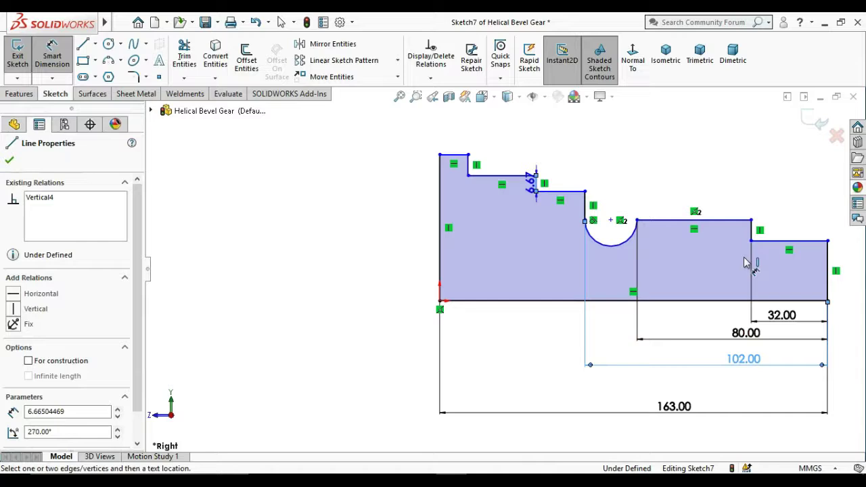
click(827, 271)
click(719, 396)
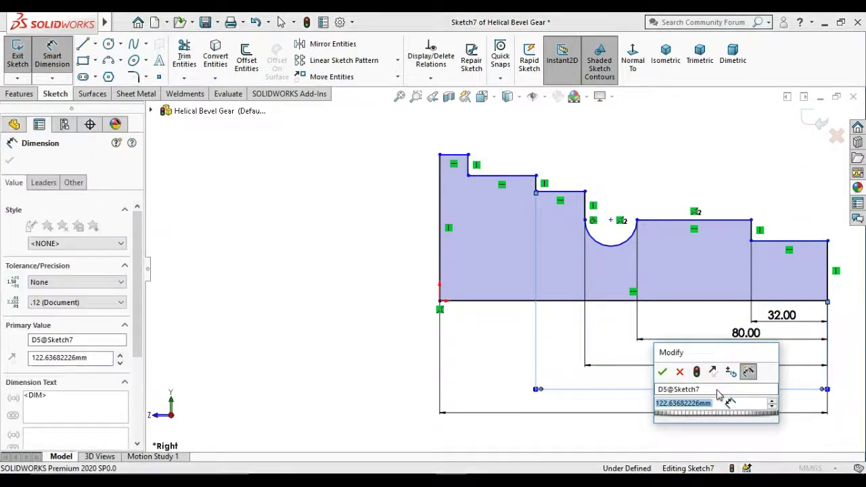
text(112)
key(Return)
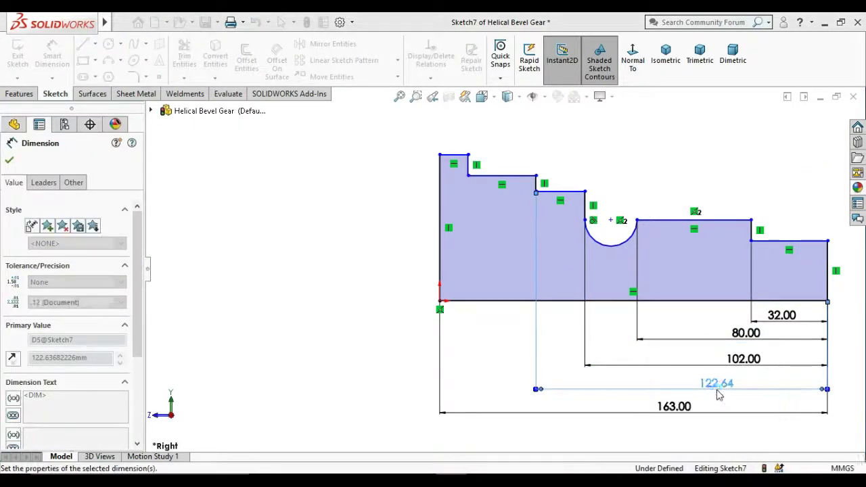
Set the left end's height to 45 mm and the second step's height to 39 mm.
click(633, 54)
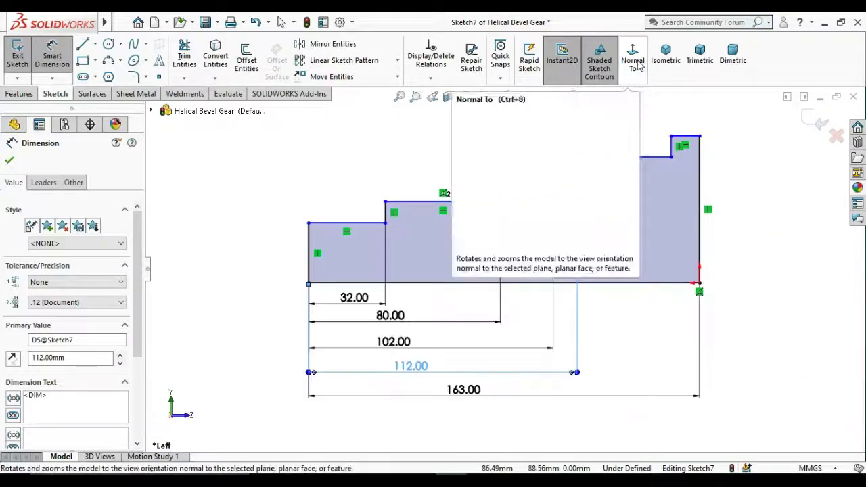
click(632, 54)
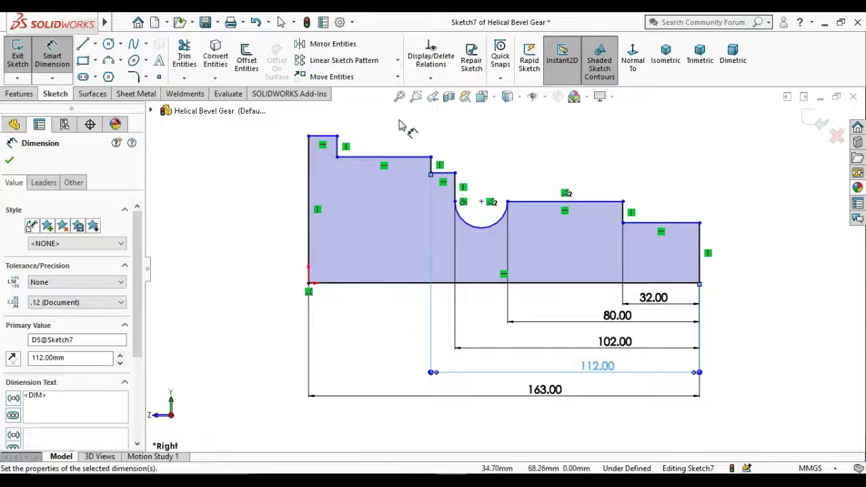
click(329, 139)
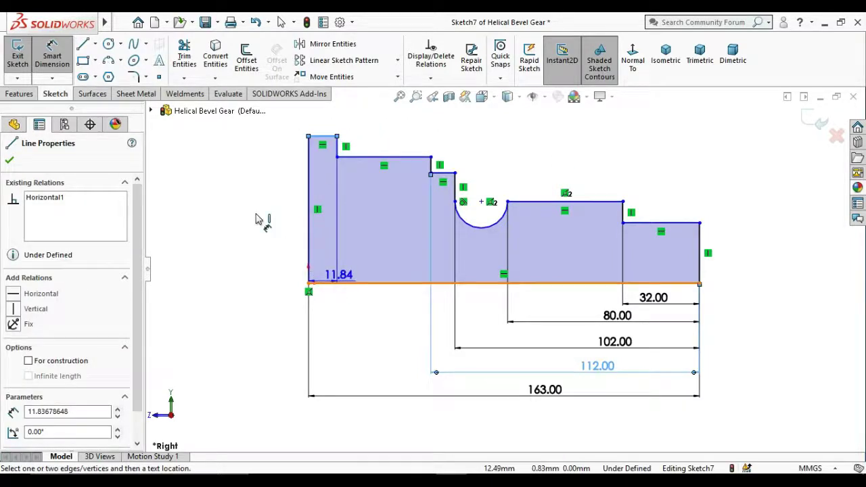
click(338, 282)
click(225, 213)
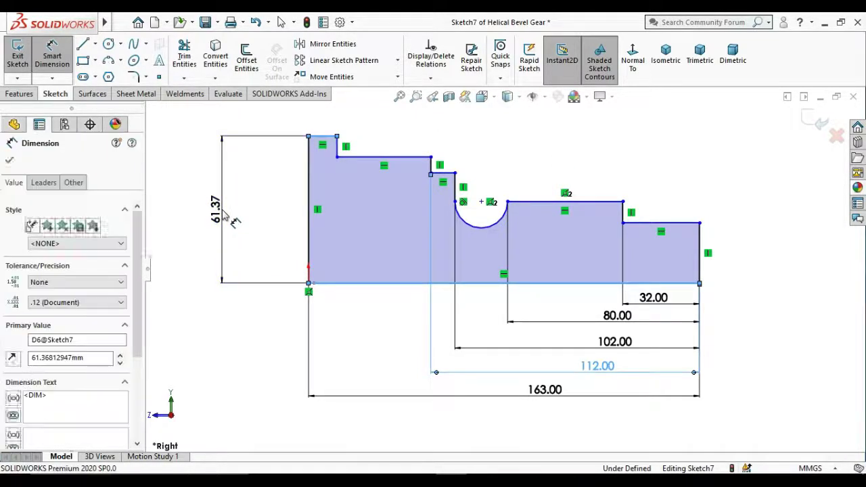
text(45)
key(Return)
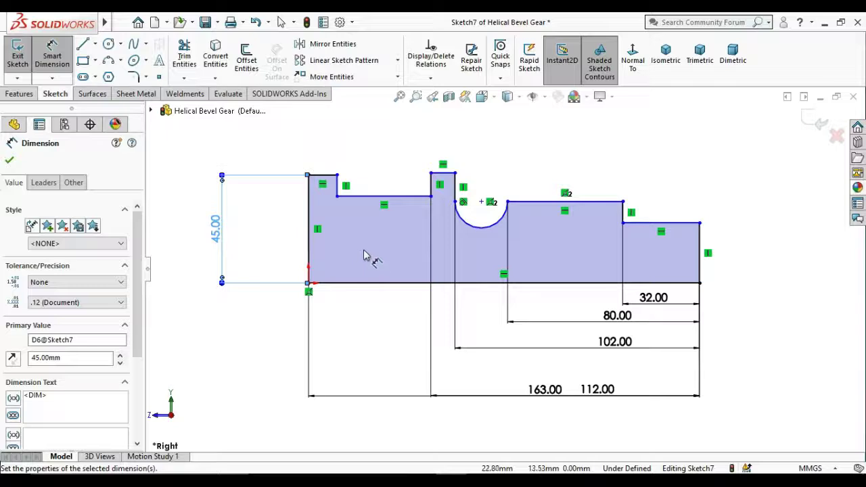
click(359, 197)
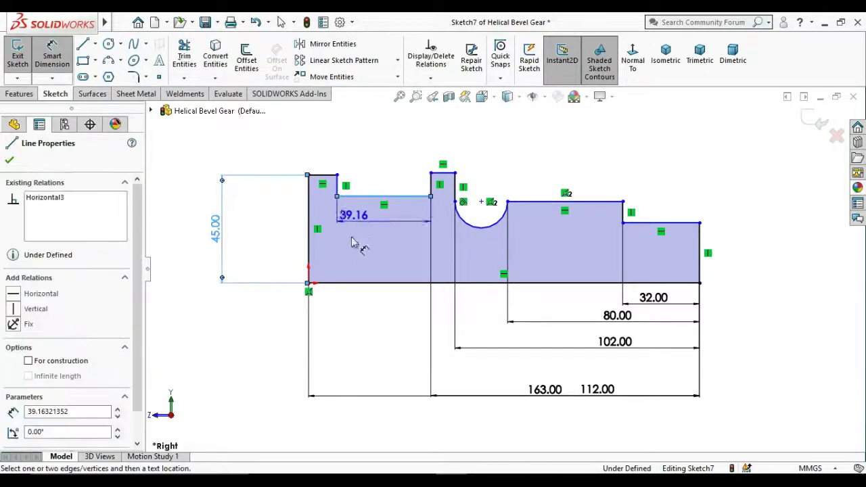
click(352, 287)
click(274, 238)
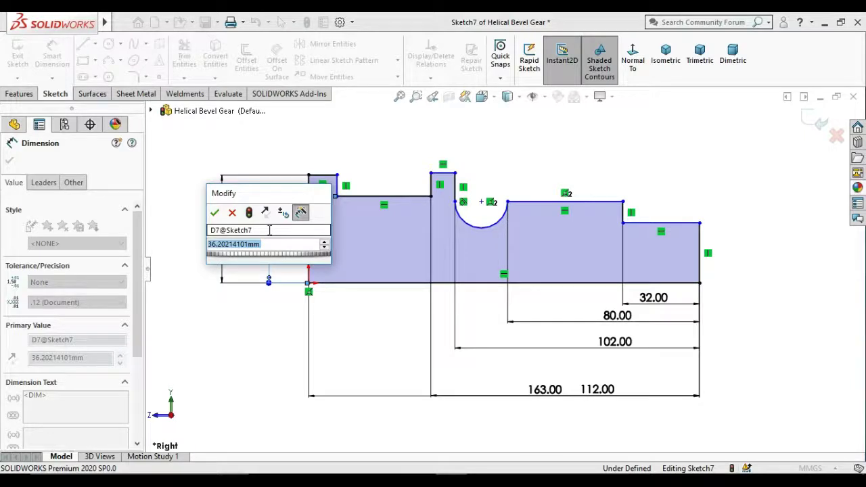
text(39)
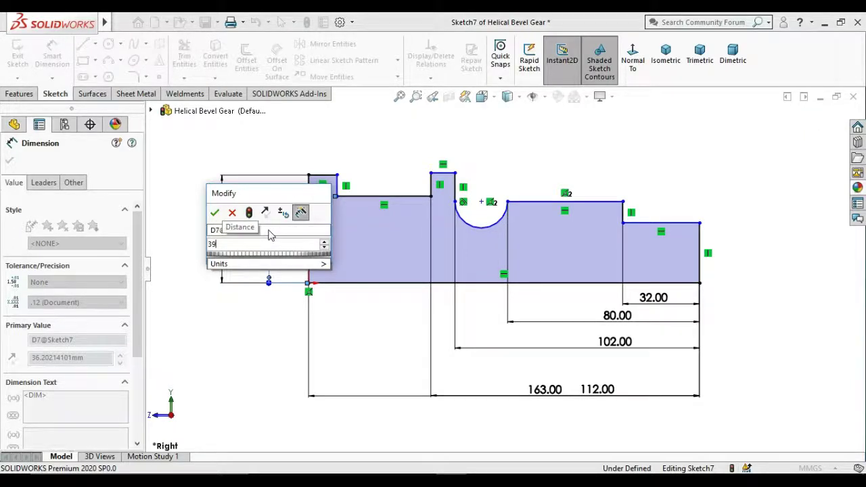
key(Return)
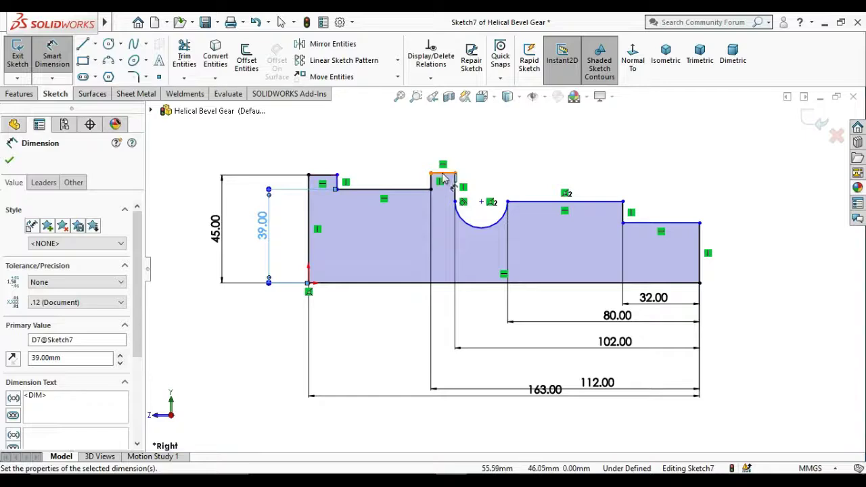
Set the narrow raised step's height to 38 mm and the left top edge width to 5 mm.
click(443, 174)
click(397, 282)
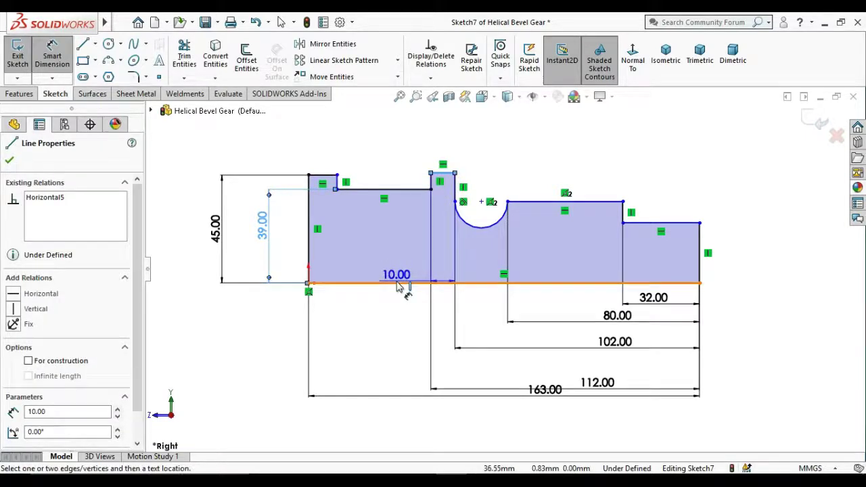
click(289, 241)
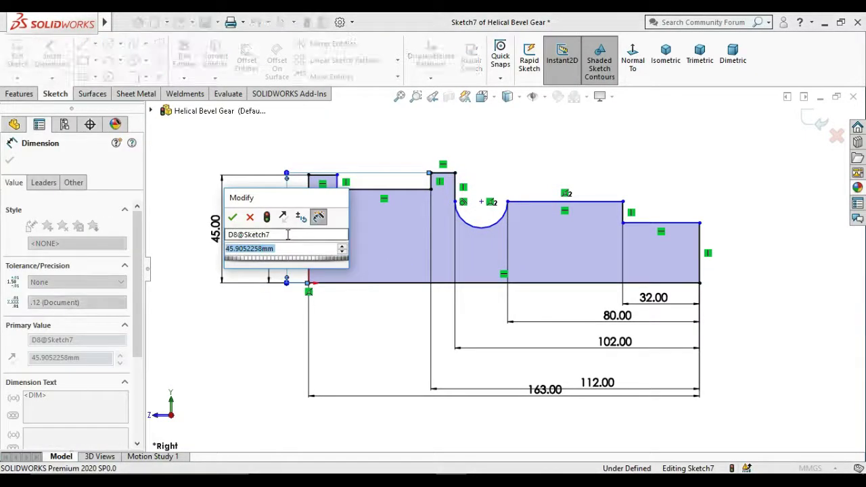
text(38)
key(Return)
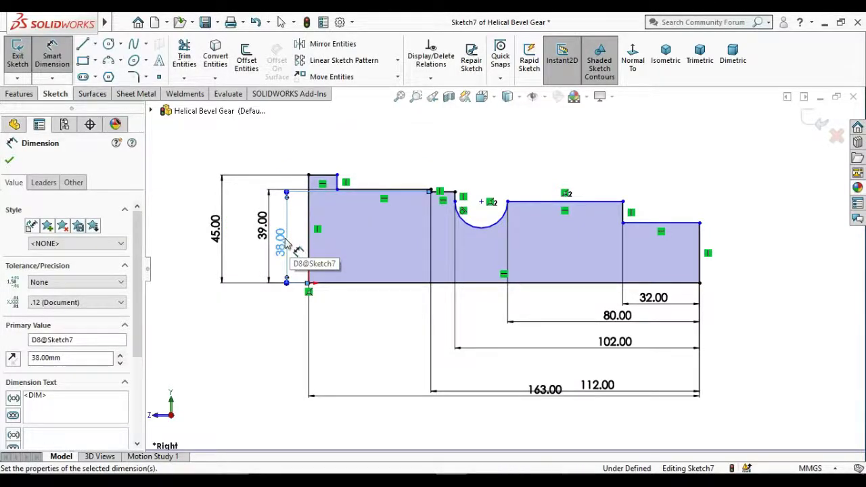
click(329, 175)
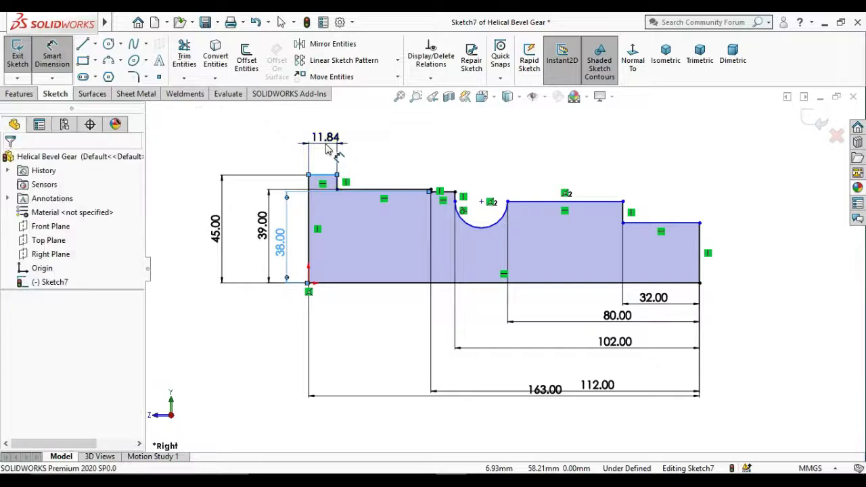
click(327, 149)
text(5)
key(Return)
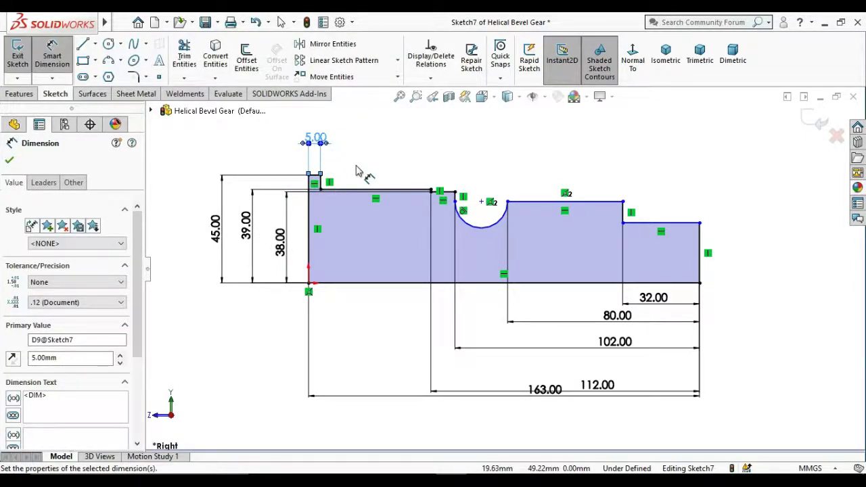
Skip the over-defining arc radius and dimension the middle section's height to 36 mm.
click(483, 226)
click(498, 159)
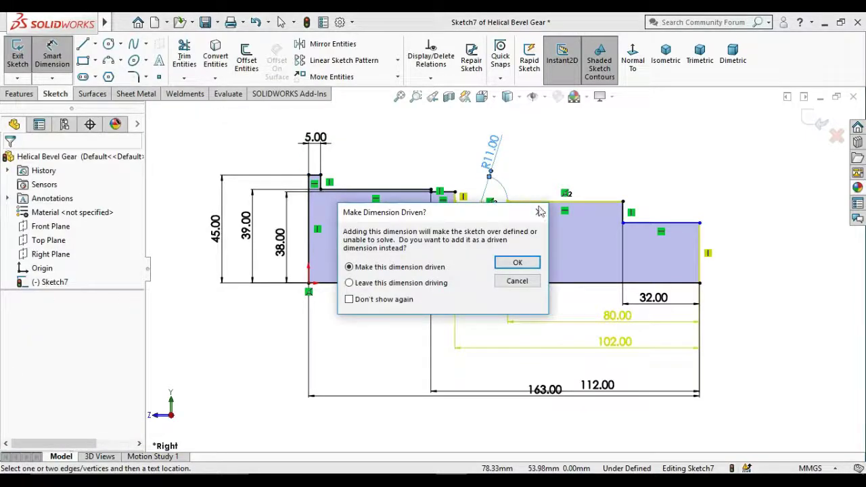
key(Escape)
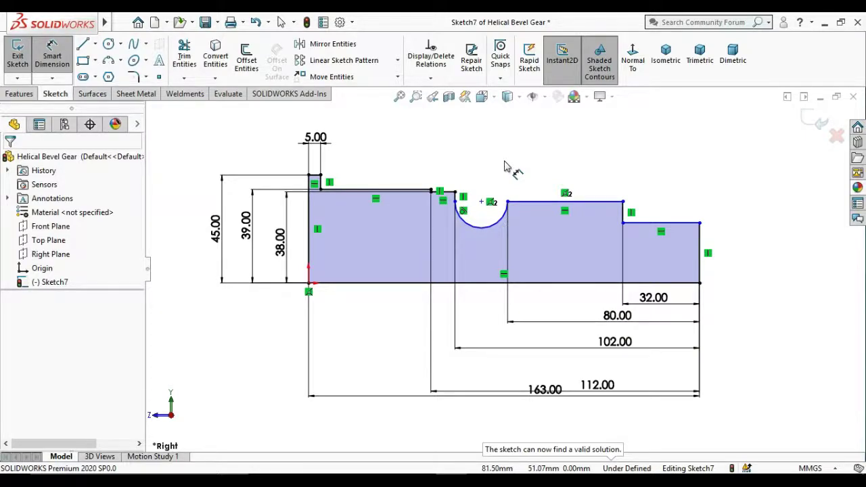
click(612, 202)
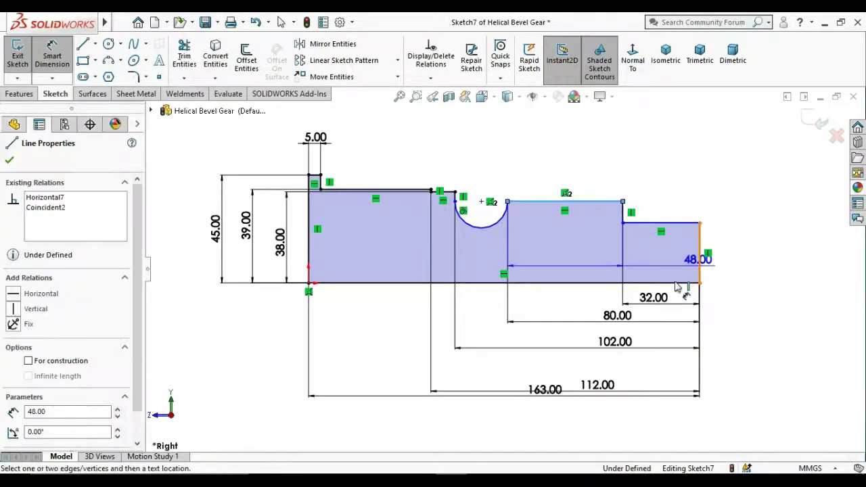
click(675, 283)
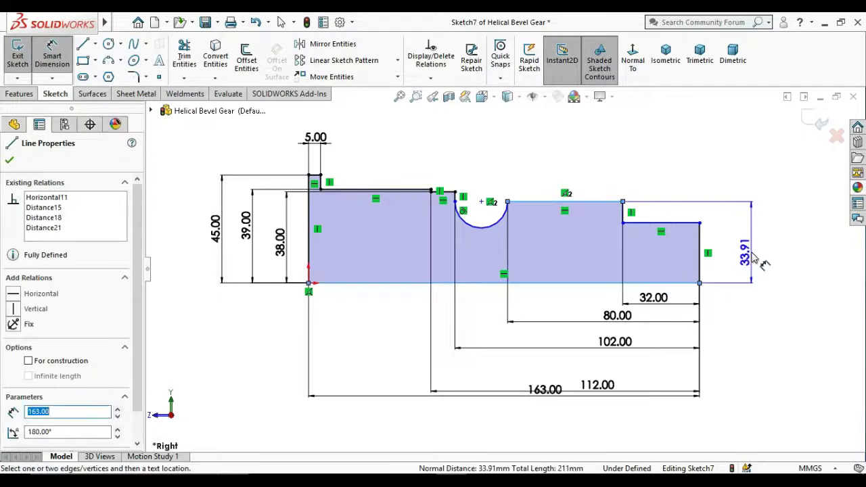
click(763, 263)
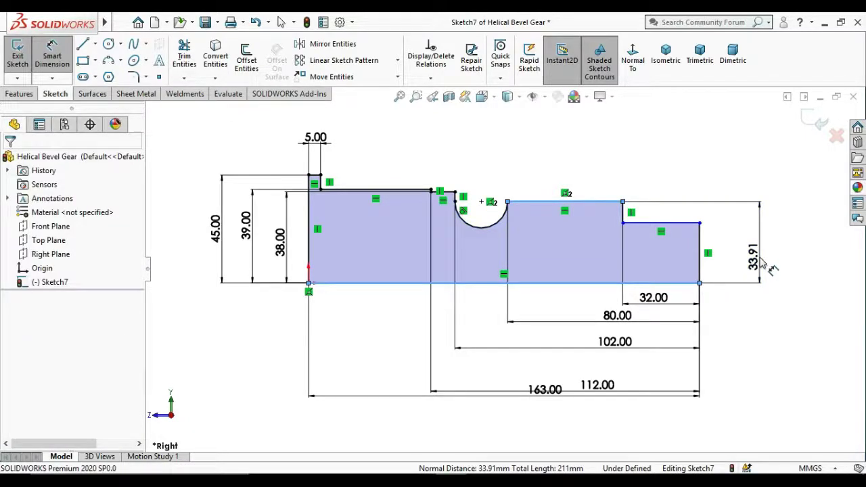
text(36)
key(Return)
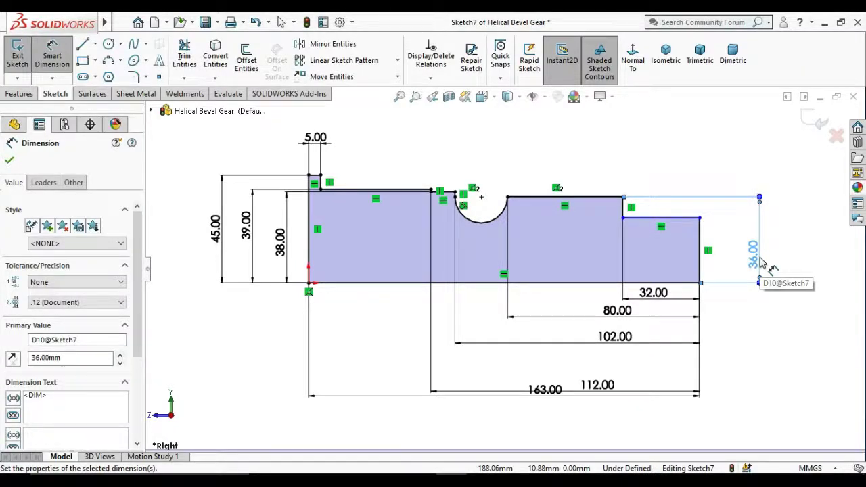
Dimension the right end step's height, correcting the typed value to 36, then stop dimensioning.
click(669, 218)
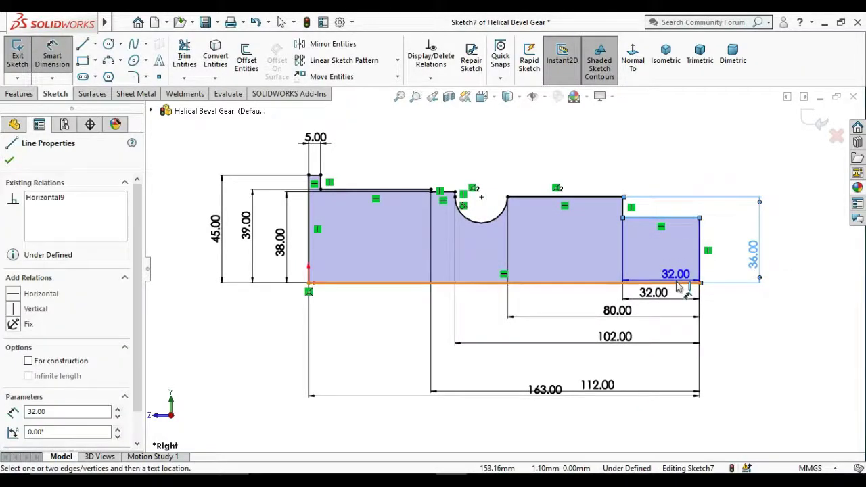
click(731, 254)
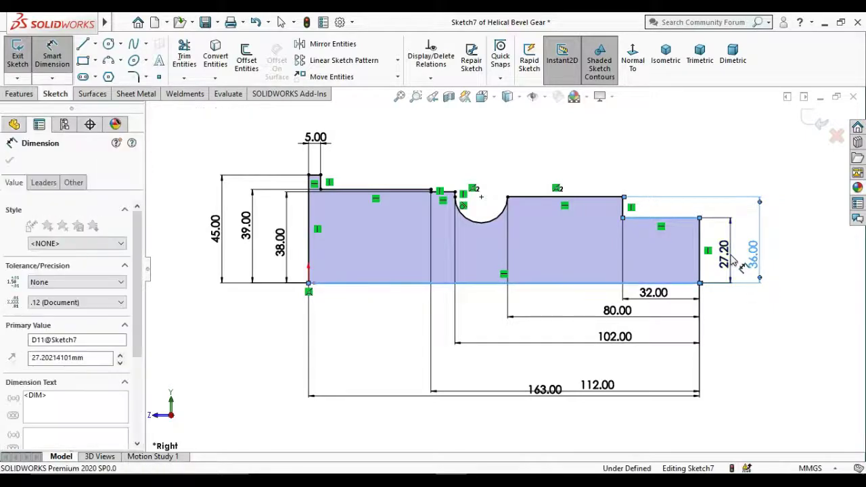
text(32)
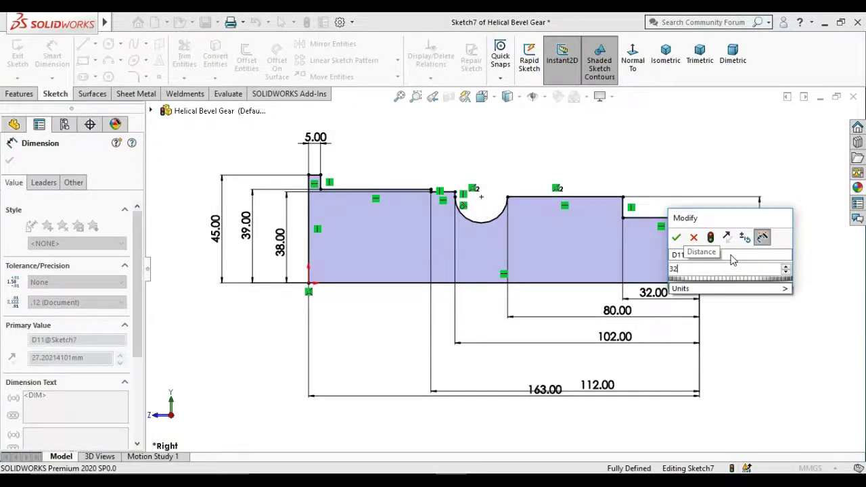
key(BackSpace)
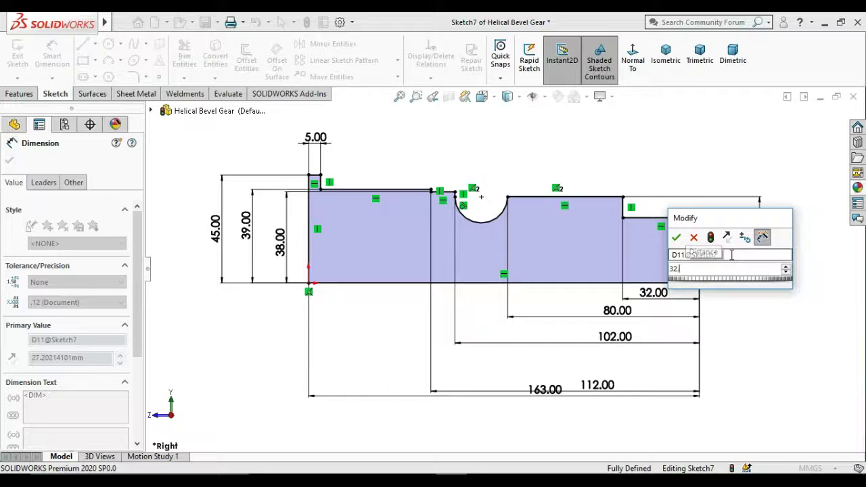
text(6)
key(Return)
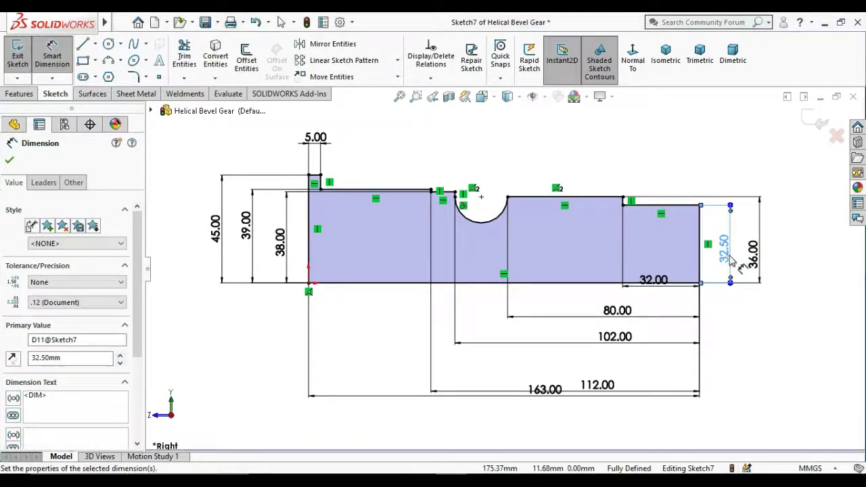
right_click(702, 188)
click(702, 197)
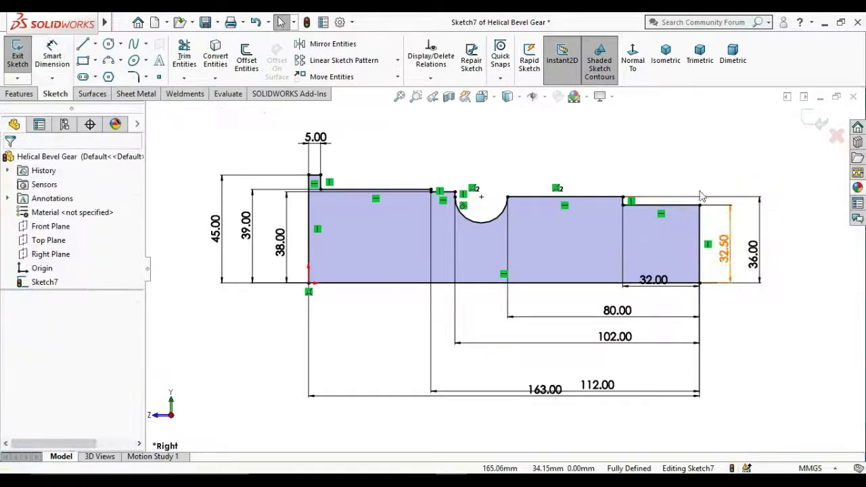
Exit Sketch7 and revolve it 360° about its bottom line to create Revolve2.
click(818, 123)
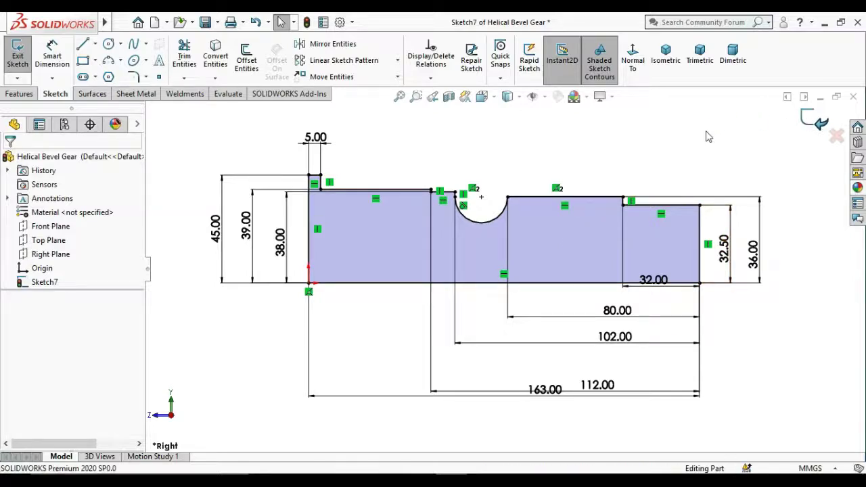
click(62, 57)
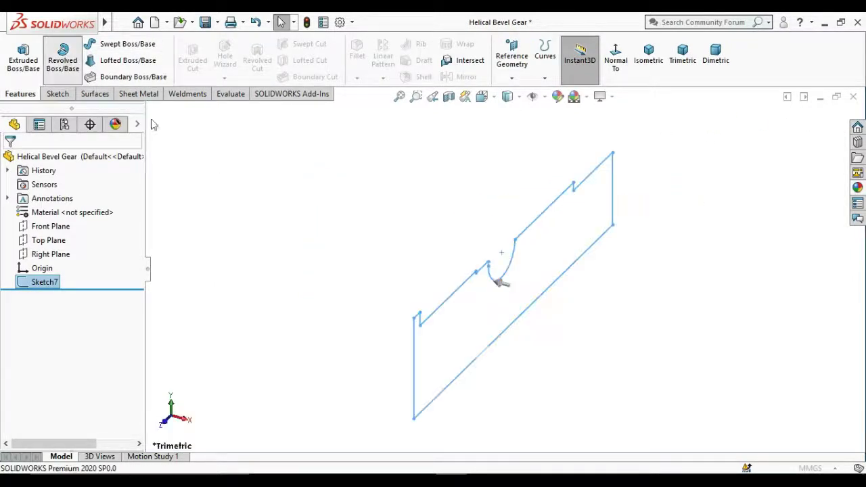
click(518, 325)
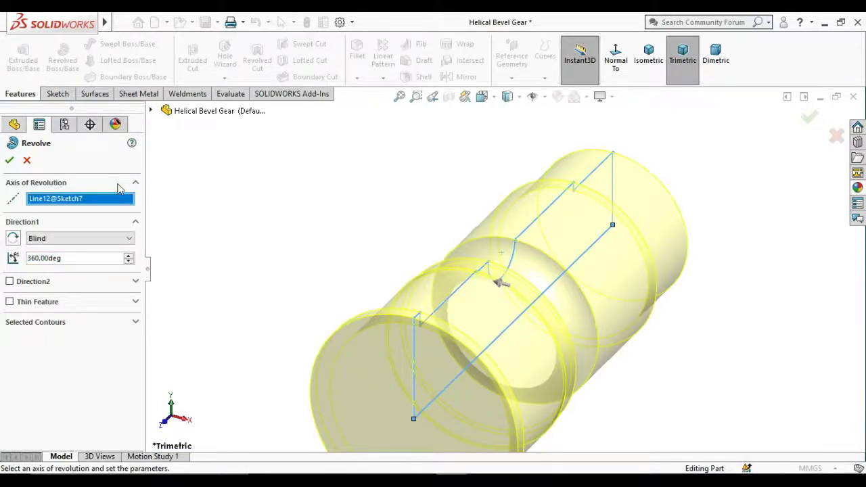
click(9, 163)
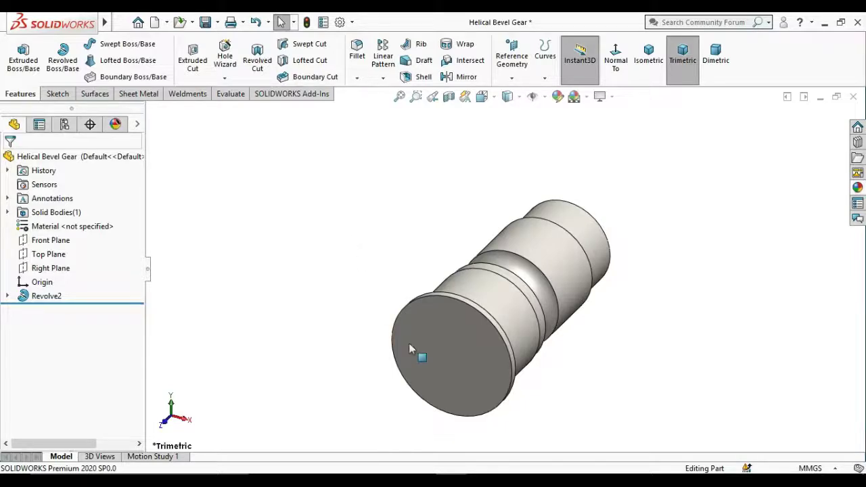
Start a sketch on the shaft's end face, viewed normal, with two origin-centred circles.
click(464, 370)
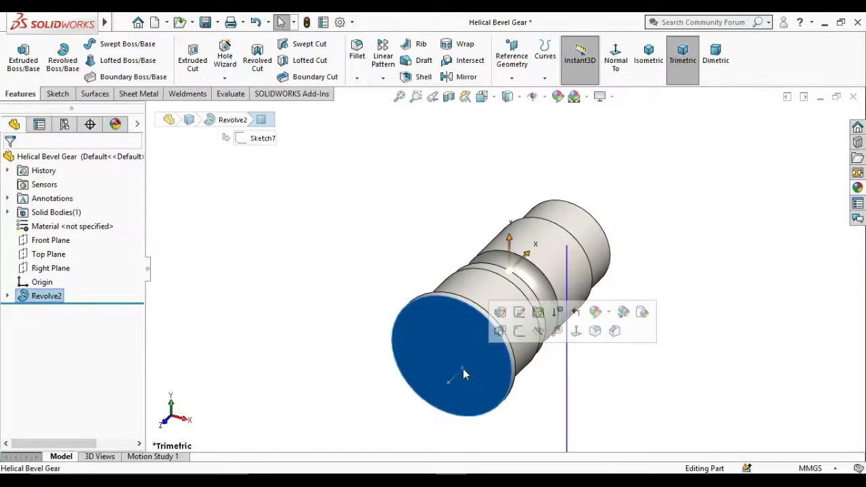
click(519, 331)
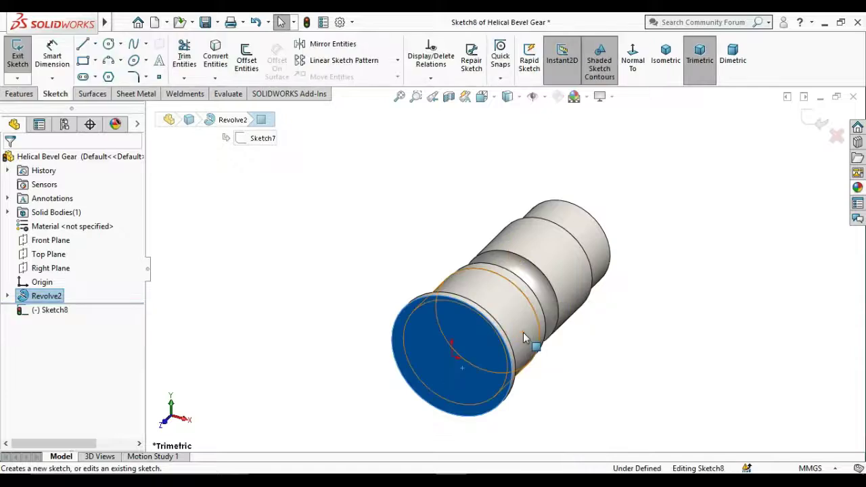
click(636, 64)
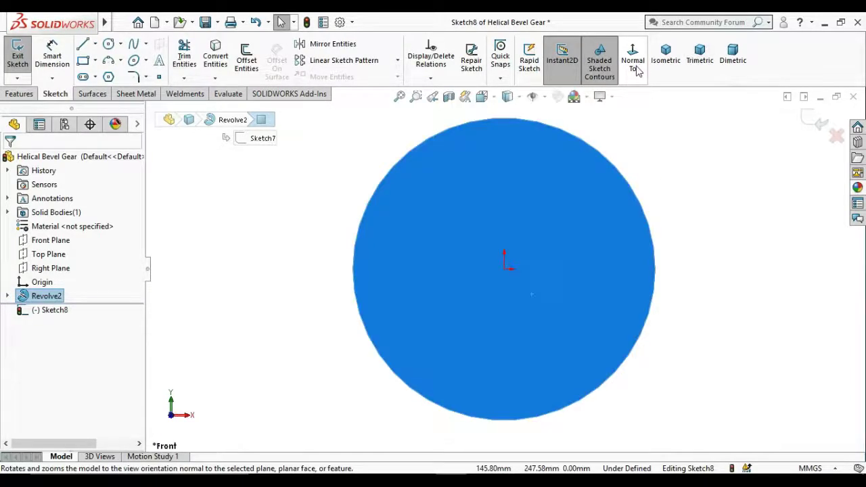
click(108, 43)
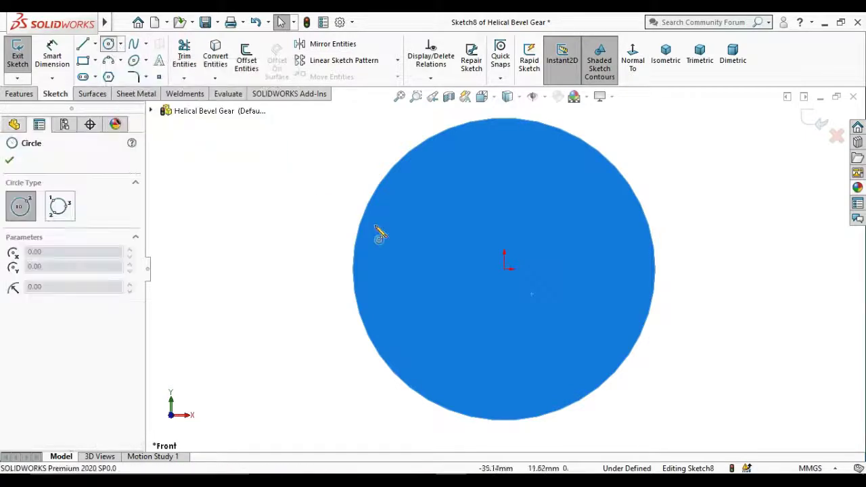
click(505, 269)
click(546, 373)
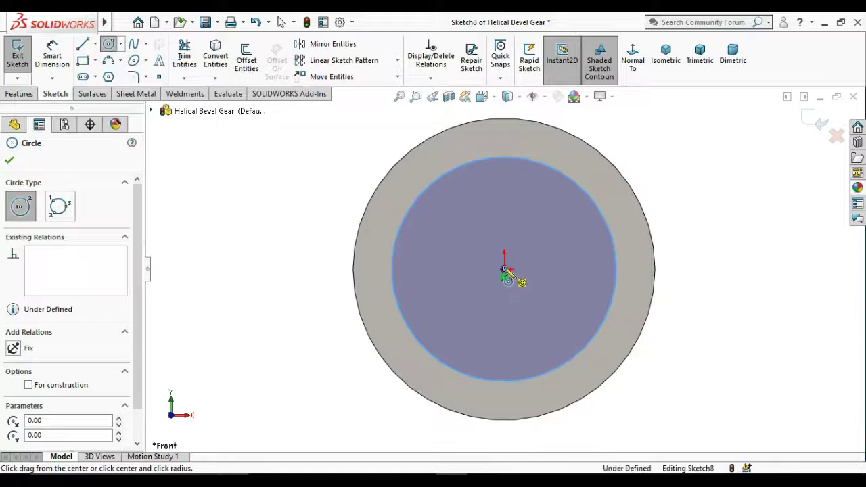
click(504, 269)
click(535, 316)
Dimension the circles Ø170 and Ø100 and zoom to fit the sketch.
key(d)
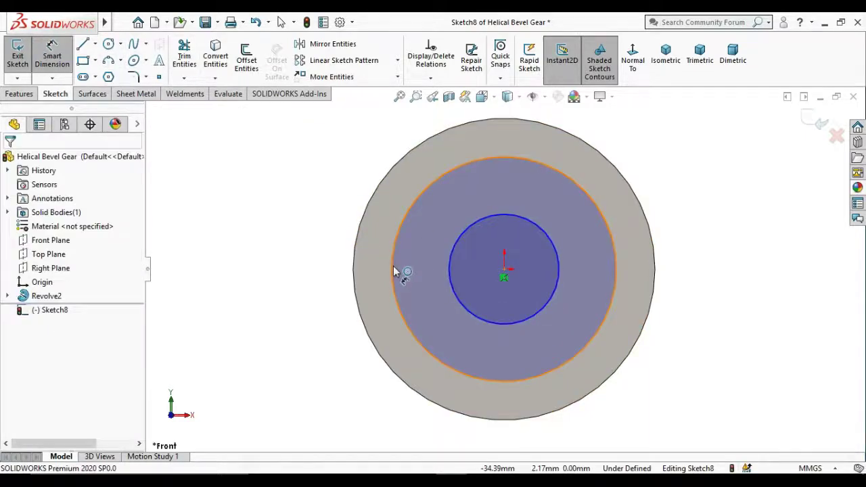
click(338, 261)
click(325, 257)
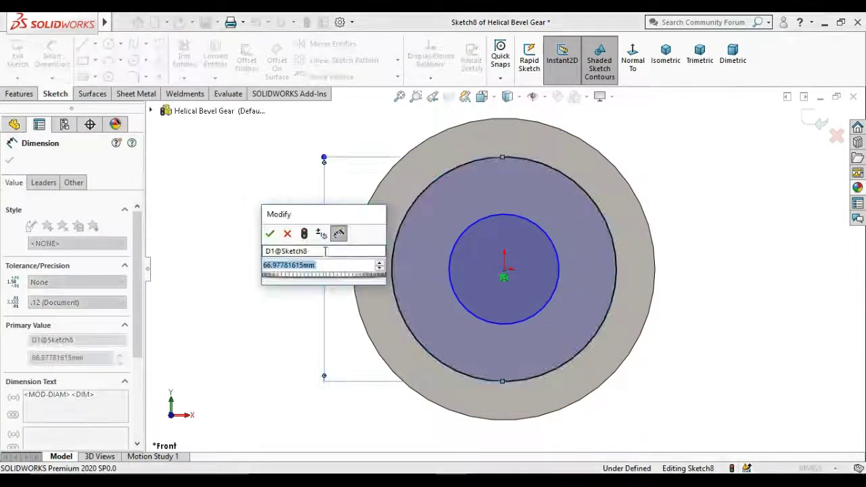
text(170)
key(Return)
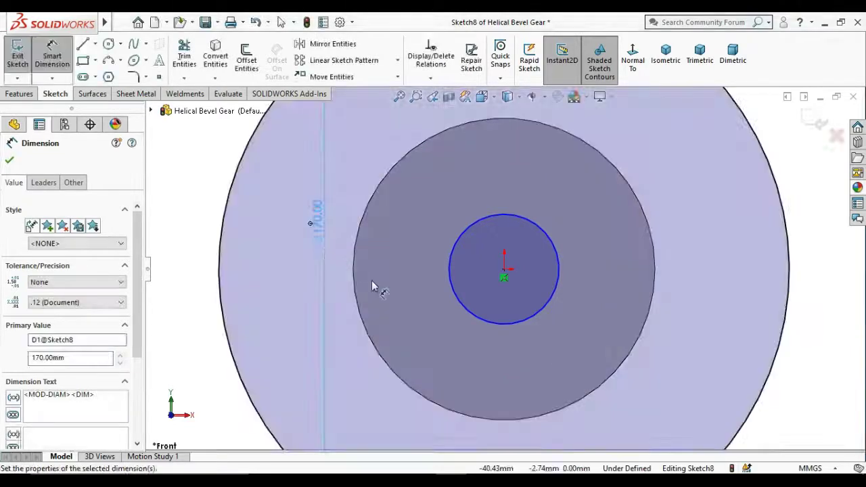
click(404, 287)
click(400, 283)
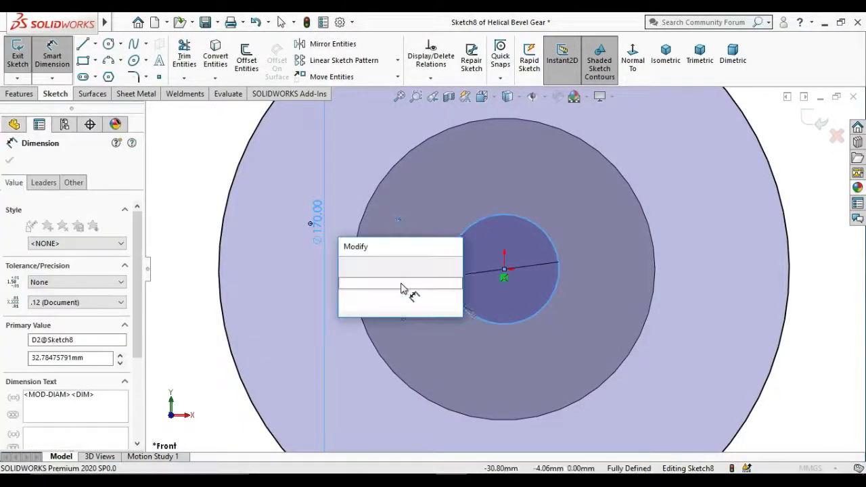
text(100.00mm)
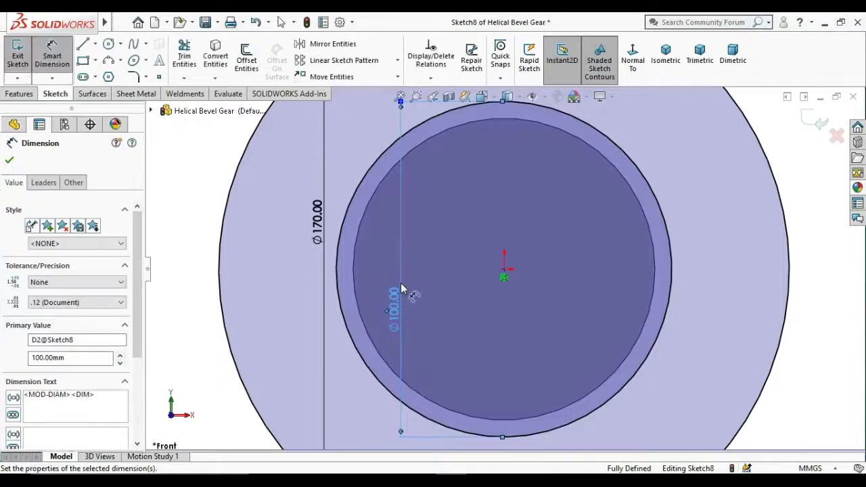
key(f)
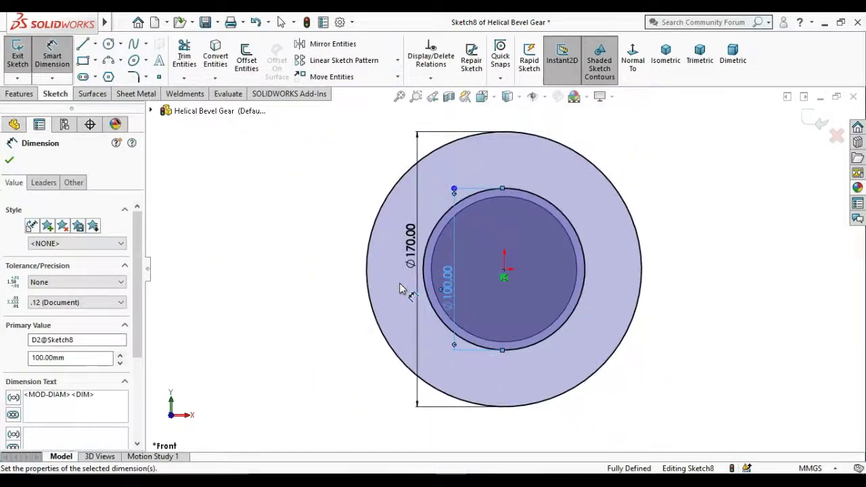
right_click(512, 140)
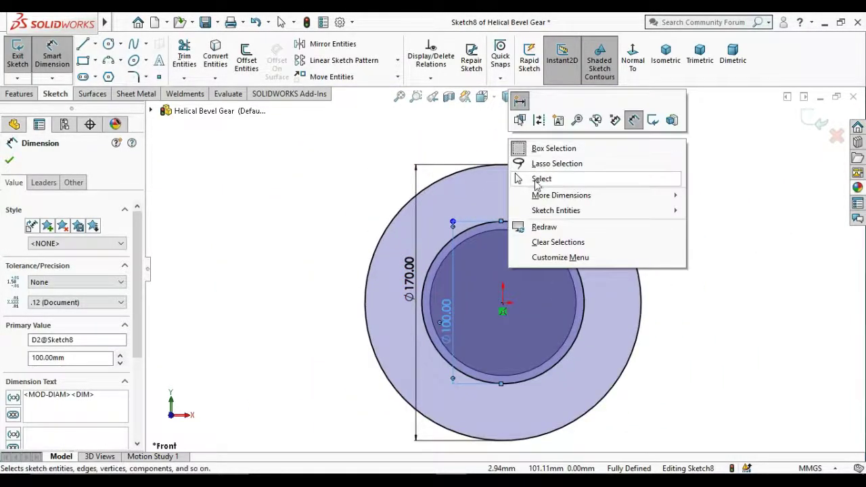
click(541, 179)
click(96, 44)
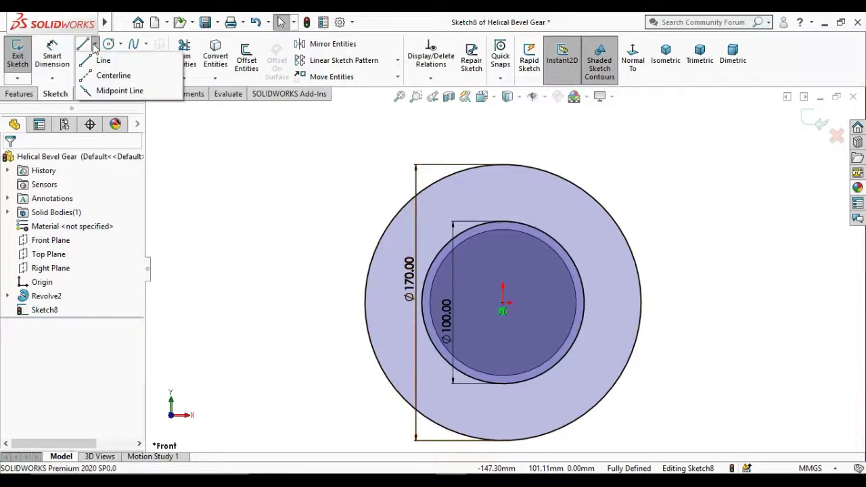
Draw vertical centerlines from the origin to the Ø100 circle's top, then on to the Ø170 top.
click(112, 78)
click(503, 302)
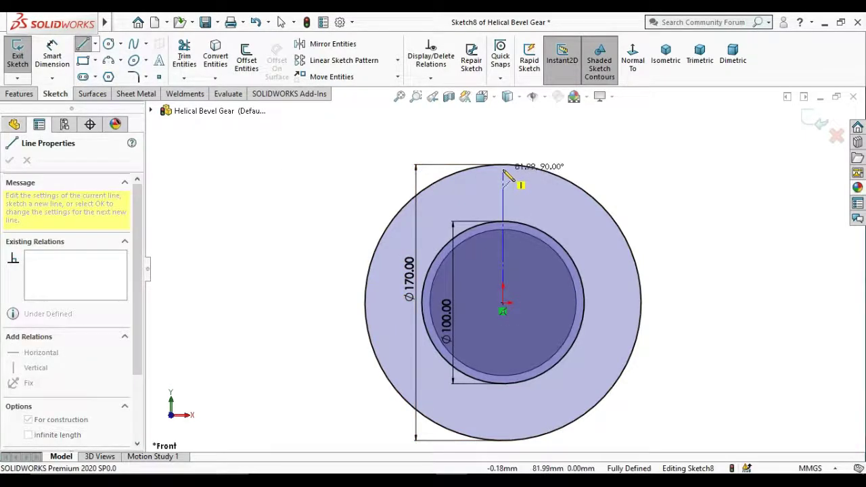
click(504, 222)
right_click(512, 230)
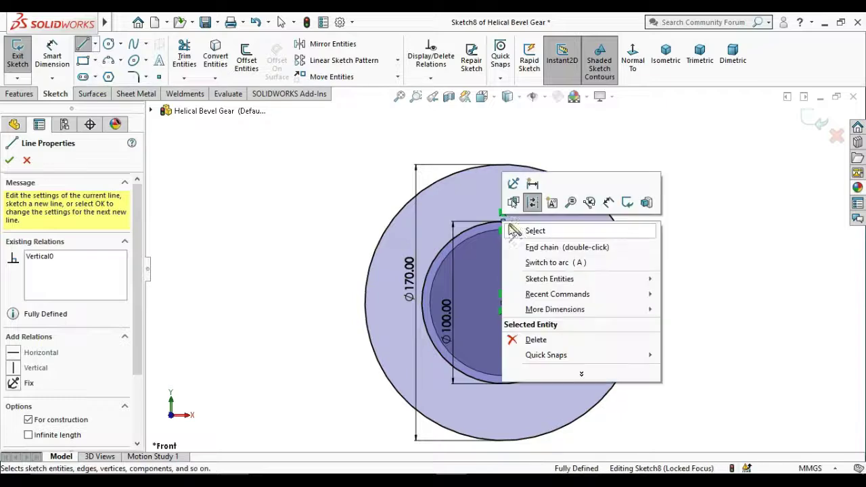
click(516, 231)
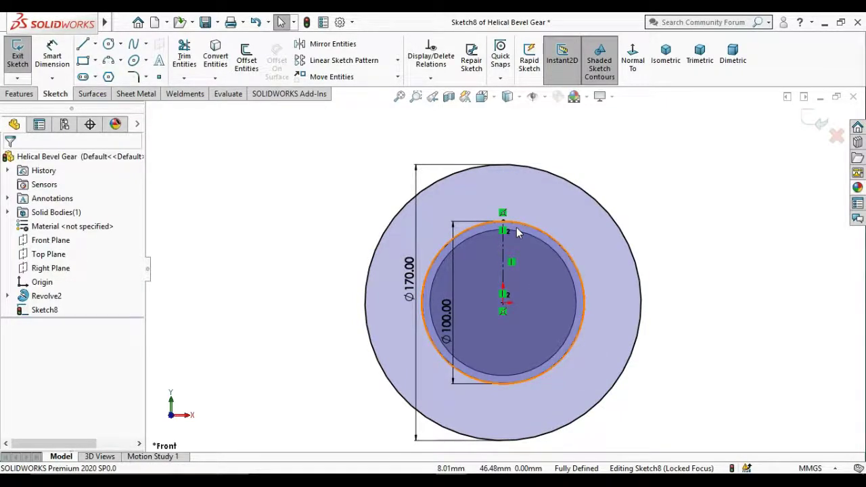
click(95, 44)
click(115, 73)
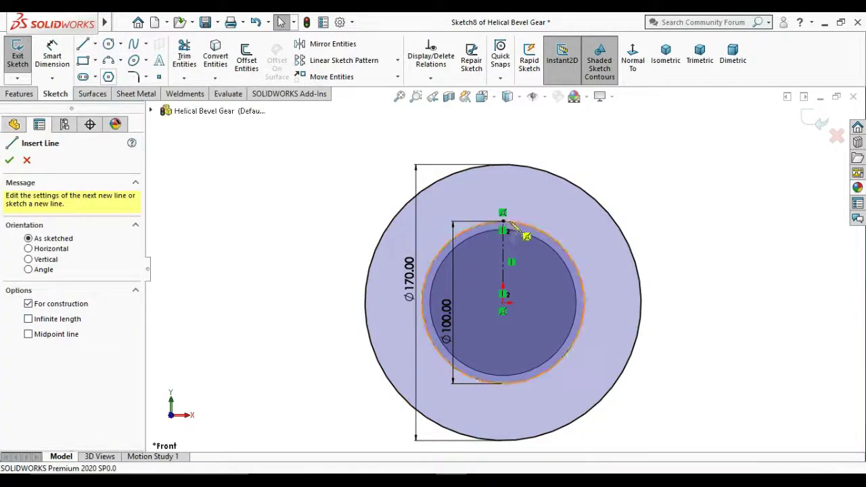
click(503, 214)
click(503, 156)
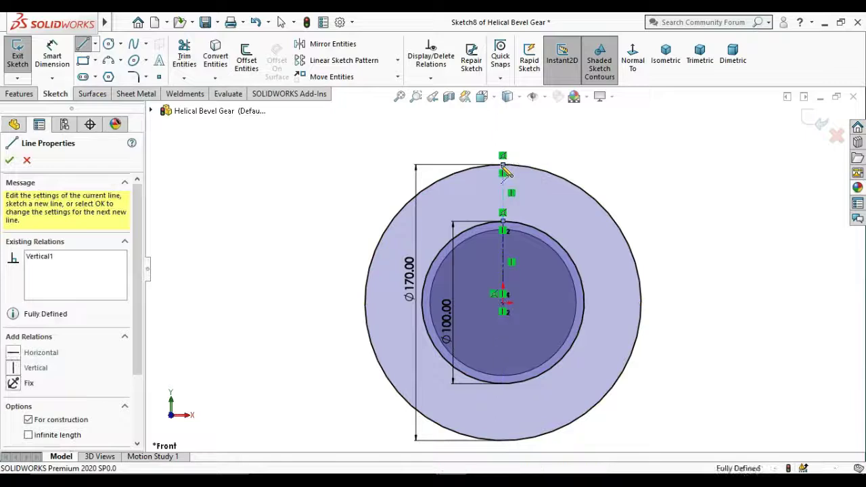
right_click(502, 164)
click(523, 177)
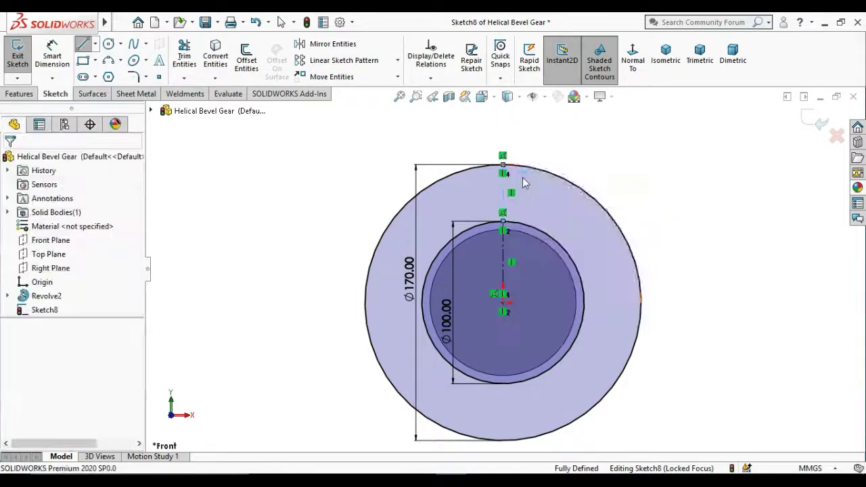
Draw a three-point tooth-flank arc from the outer circle's top to the inner circle.
click(121, 60)
click(133, 107)
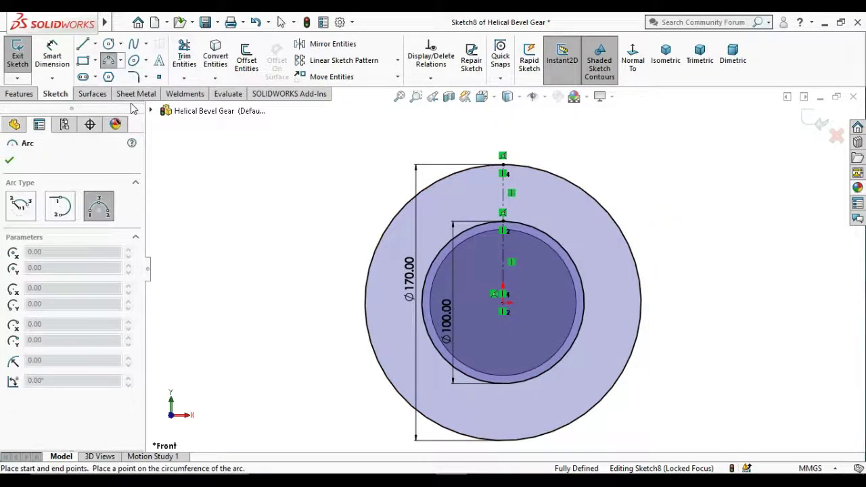
click(487, 166)
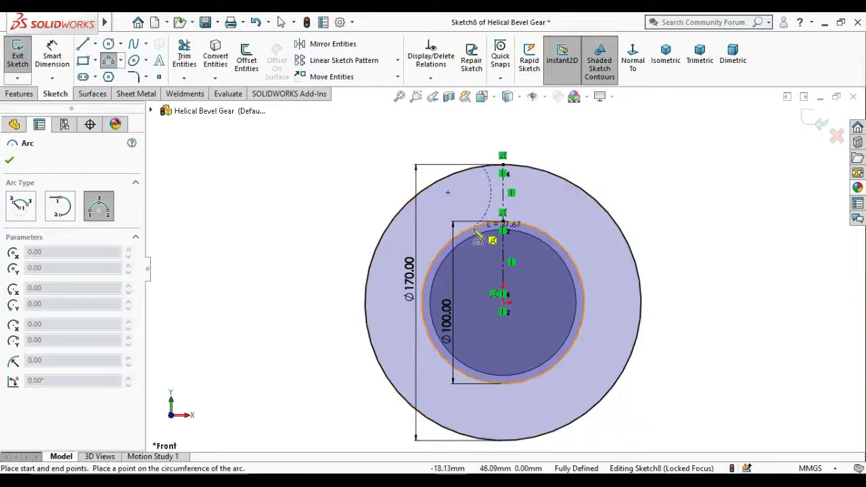
click(463, 233)
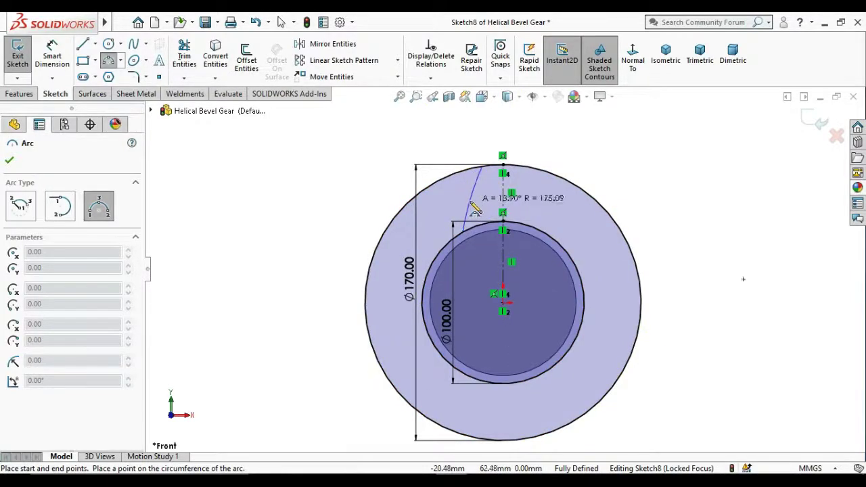
click(474, 203)
right_click(477, 204)
click(478, 205)
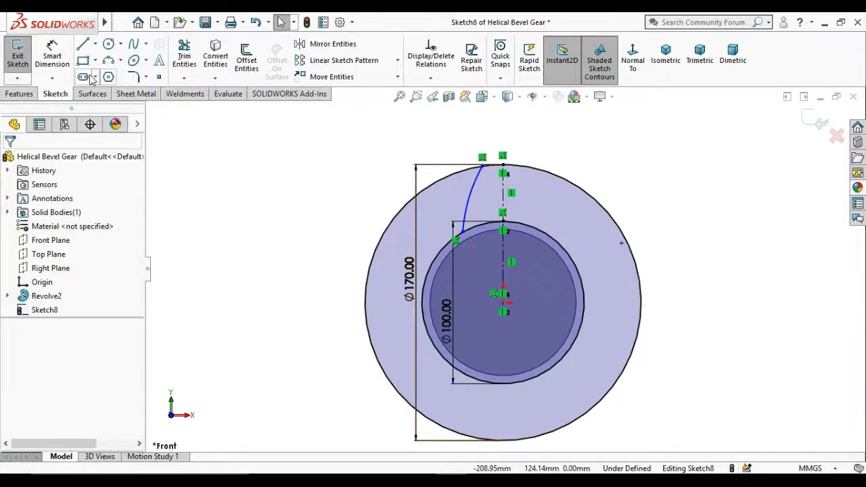
Dimension the flank arc radius as R65.
click(52, 58)
click(471, 206)
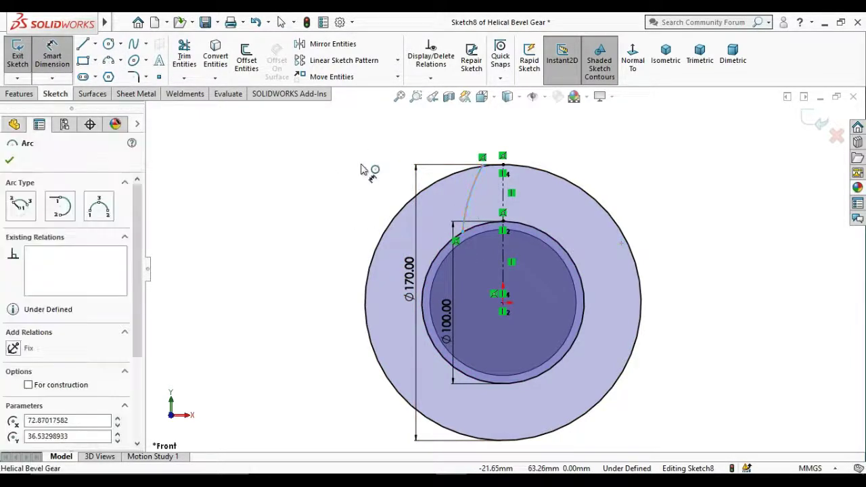
click(369, 179)
text(65)
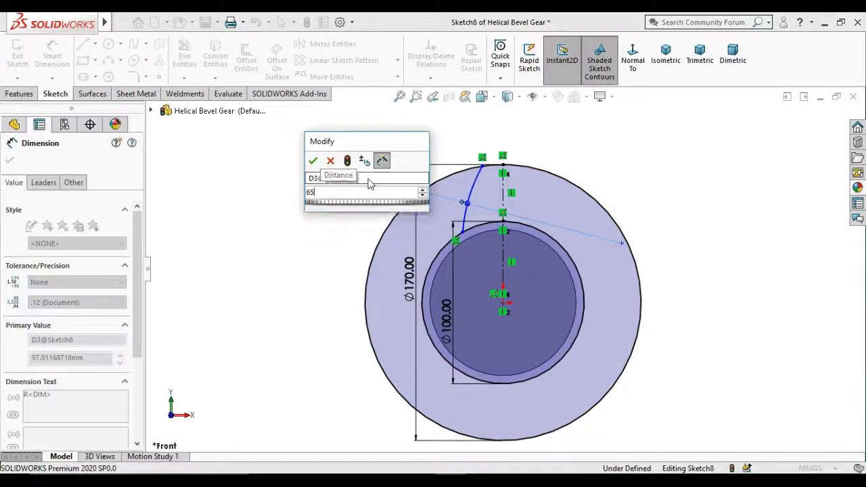
key(Return)
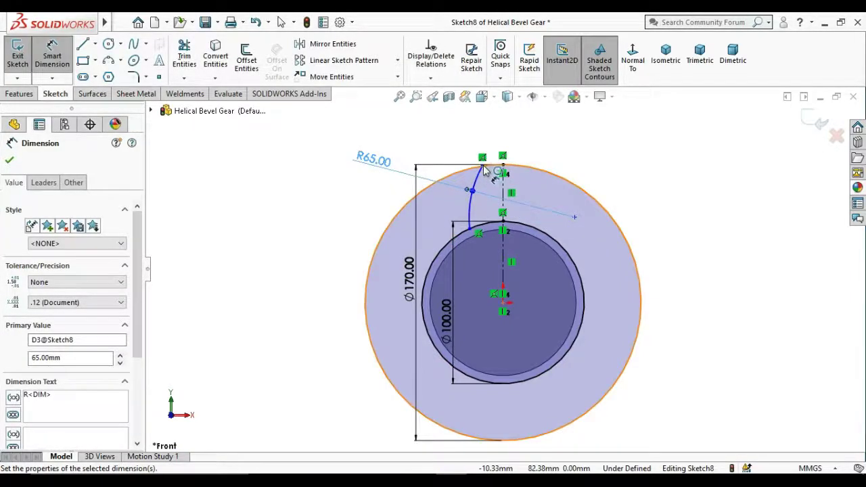
Dimension the arc's top endpoint 6 mm and lower endpoint 15 mm from the centreline.
click(502, 174)
click(502, 190)
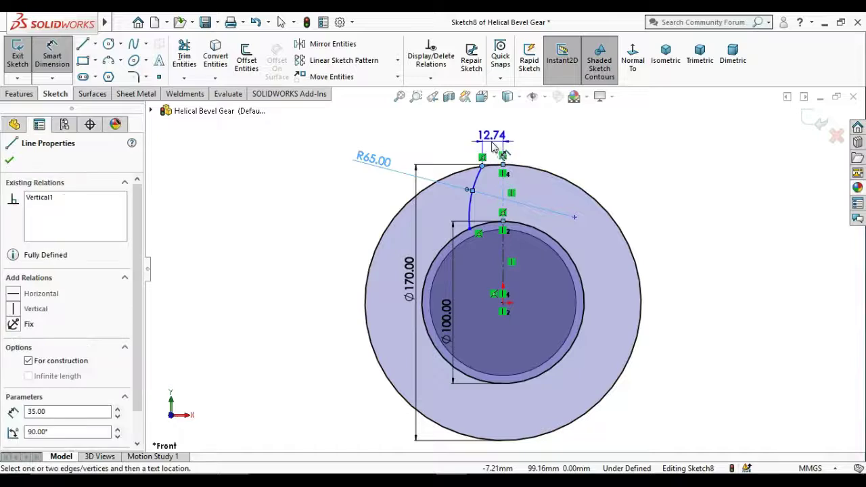
click(494, 145)
text(6)
key(Return)
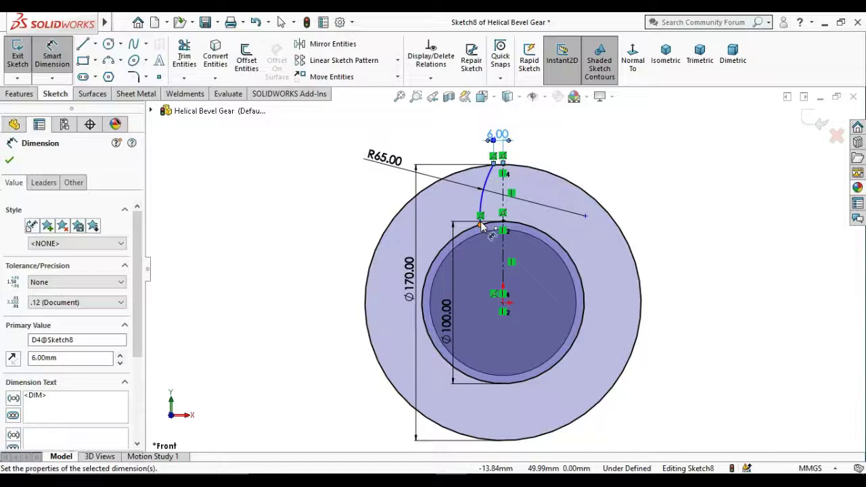
click(480, 216)
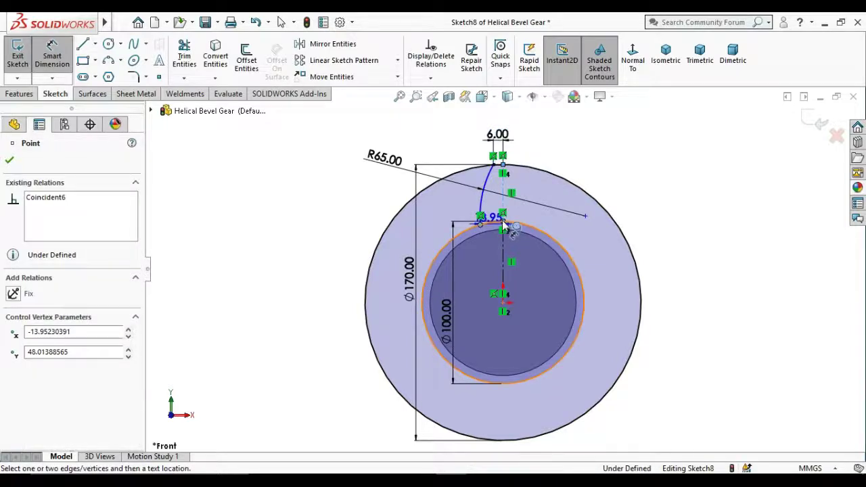
click(506, 228)
click(494, 249)
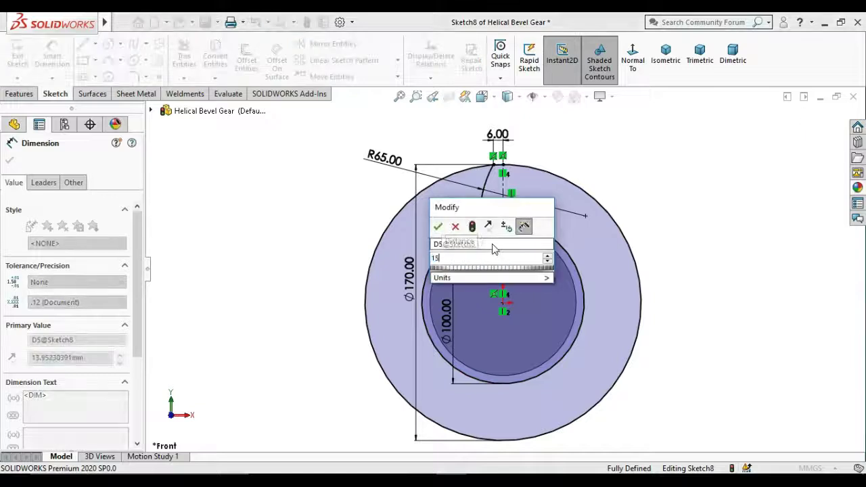
click(437, 226)
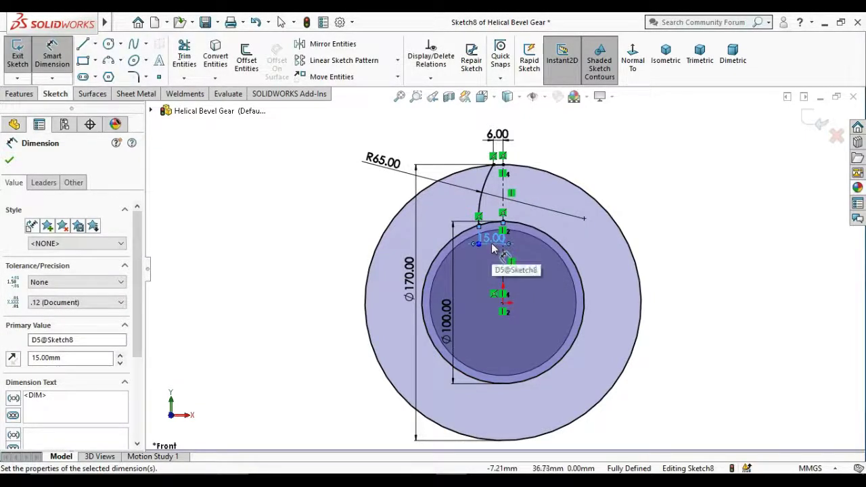
key(Escape)
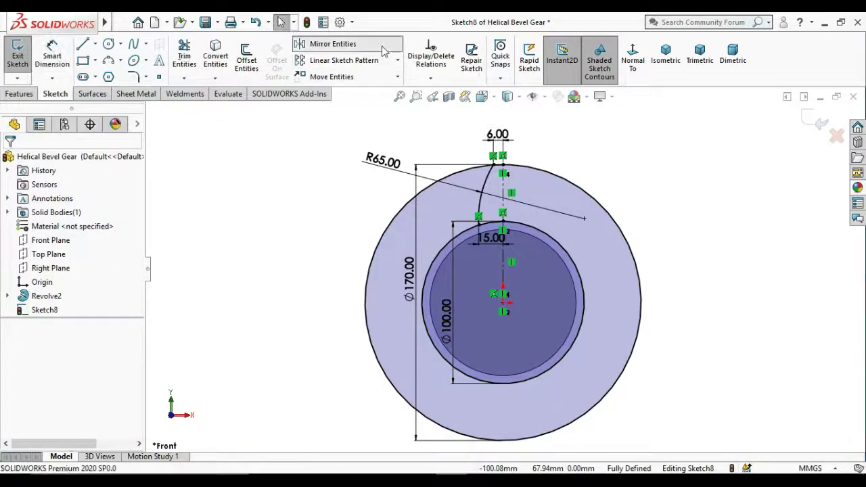
Mirror the R65 flank arc about the vertical centreline.
click(328, 44)
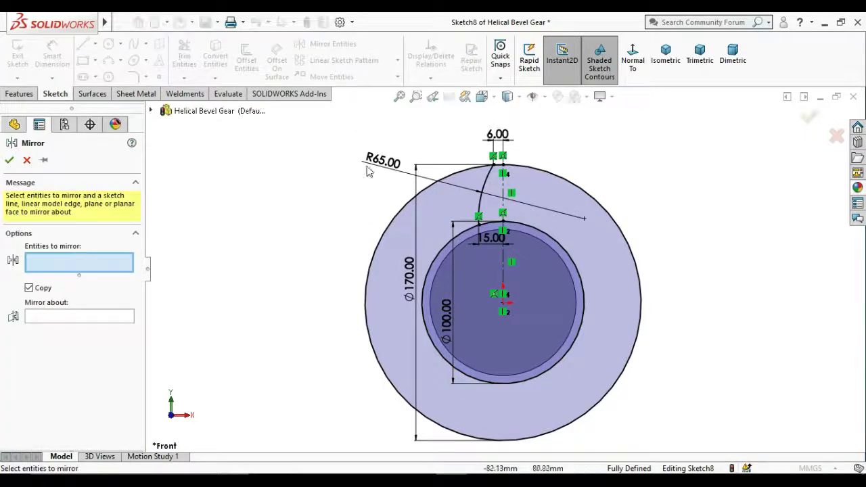
click(480, 206)
click(92, 319)
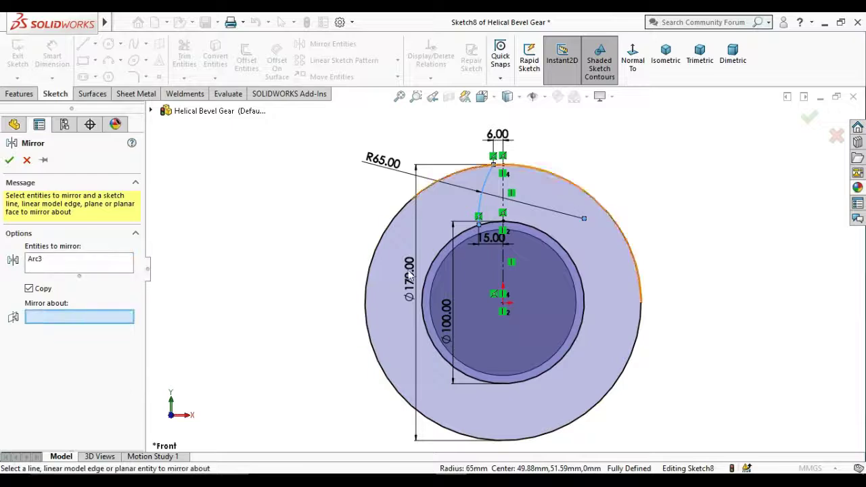
click(504, 283)
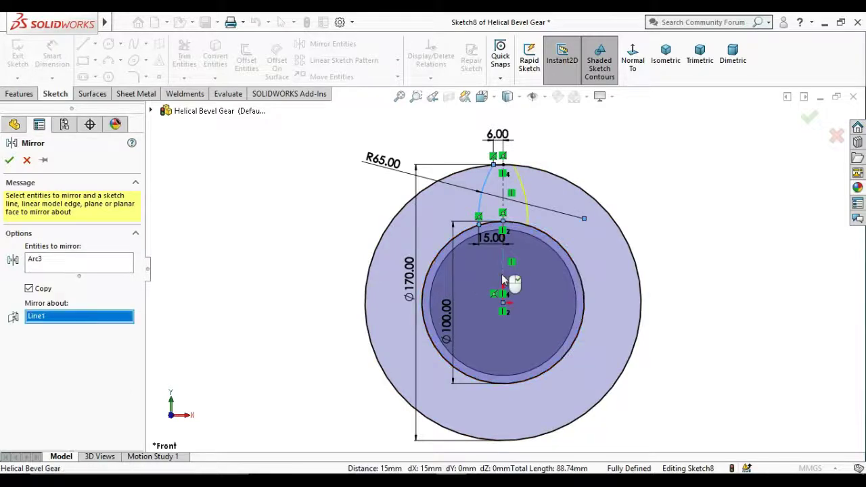
click(10, 160)
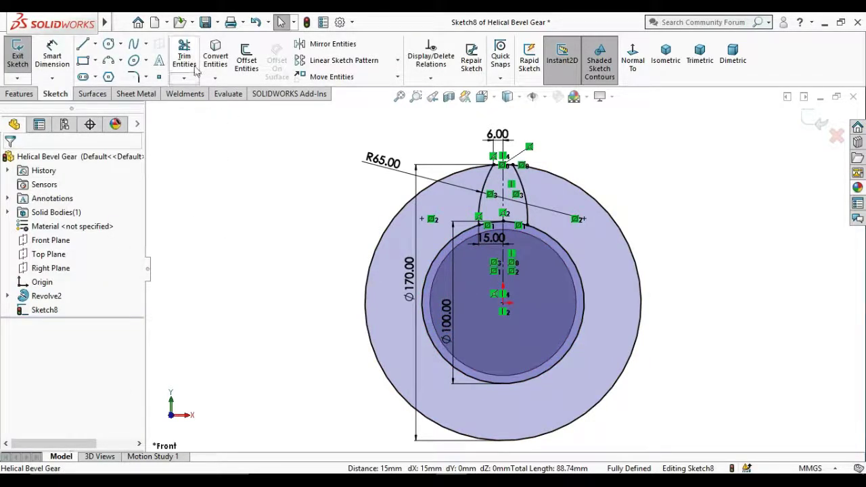
Power-trim away the outer Ø170 circle to leave one tooth outline.
click(184, 60)
drag(381, 244, 390, 248)
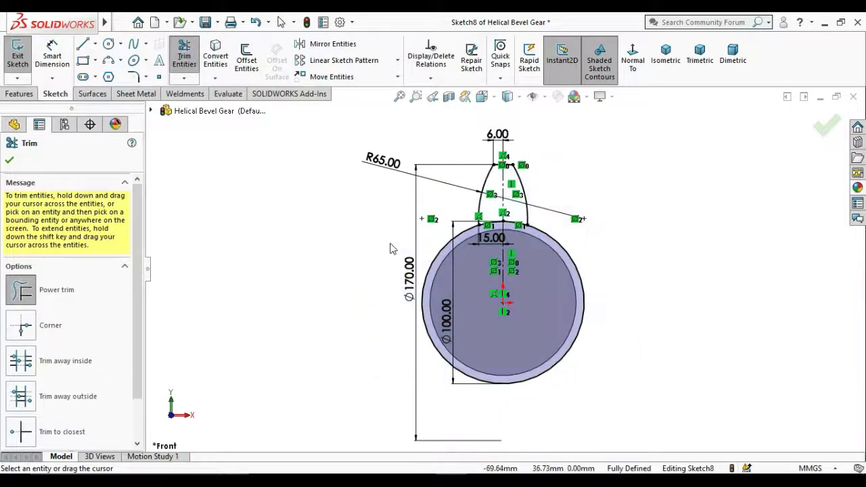
click(10, 160)
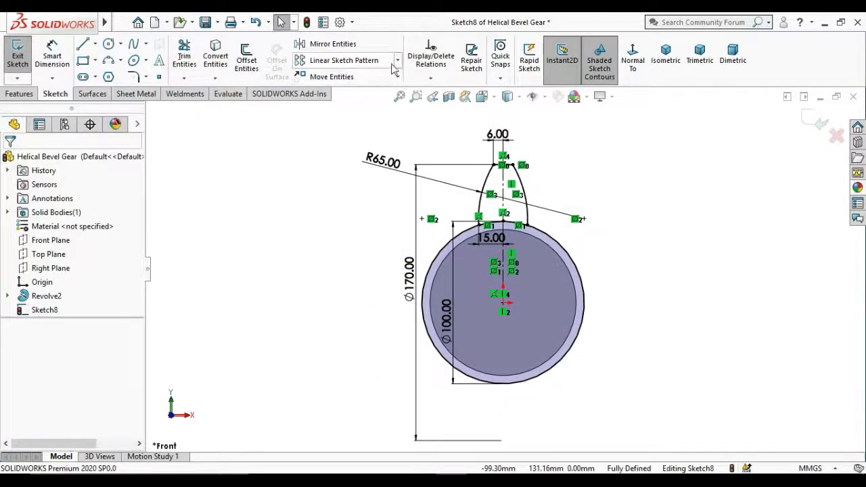
click(397, 60)
Select both flank arcs and the tooth tip arc for a circular sketch pattern.
click(372, 91)
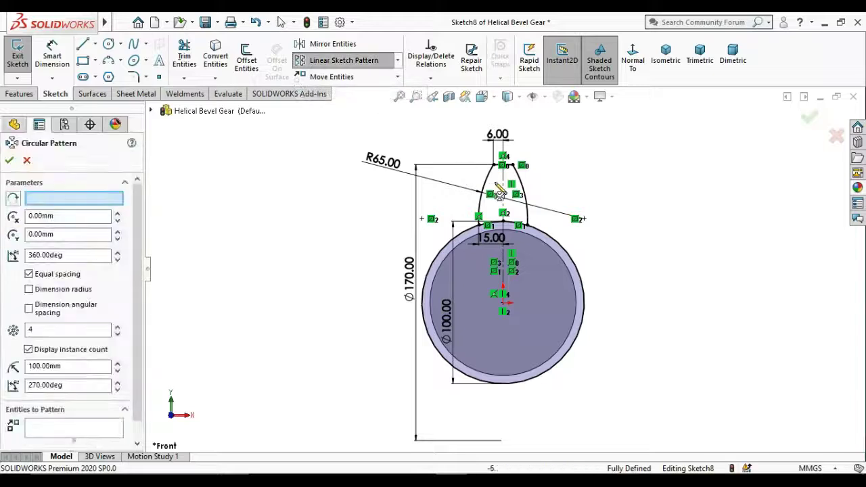
click(484, 187)
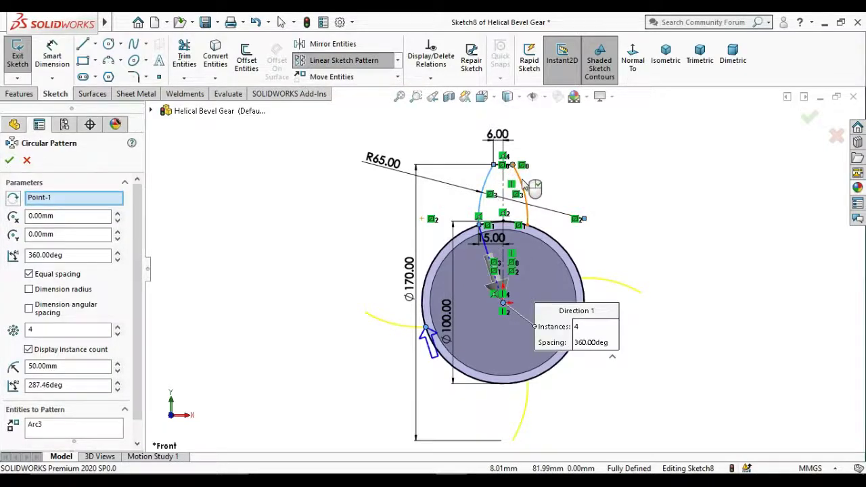
click(527, 192)
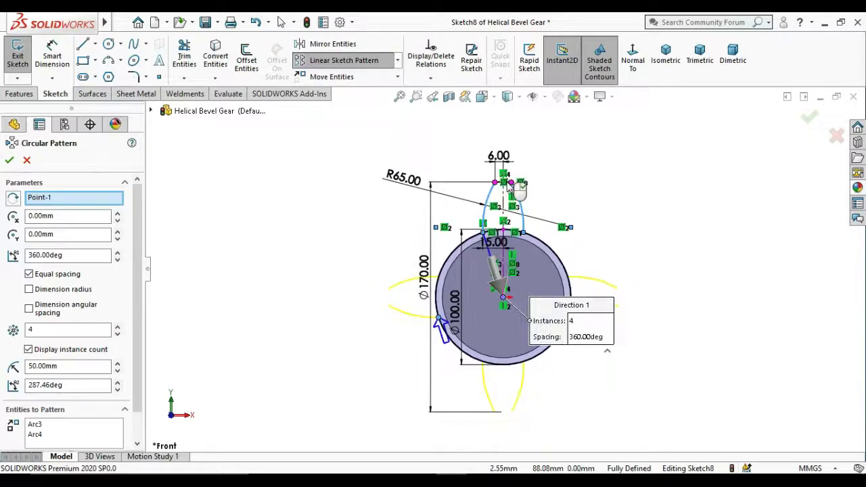
scroll(506, 172, up, 5)
click(513, 241)
scroll(513, 245, up, 1)
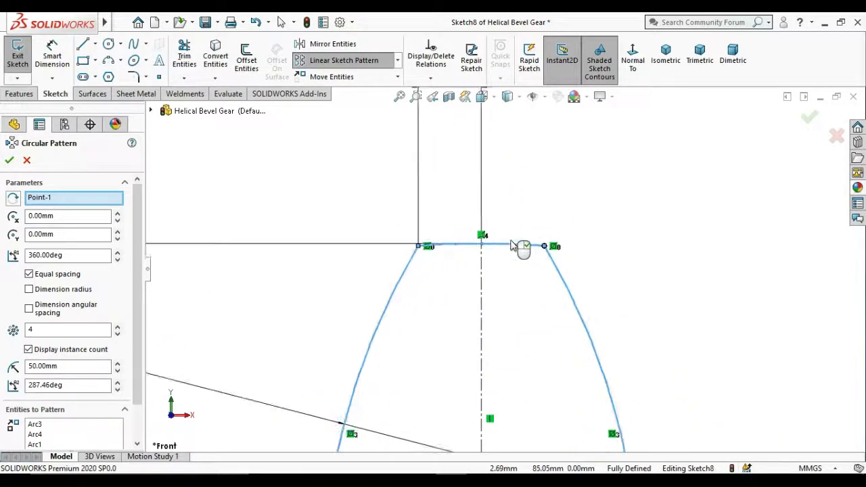
scroll(513, 245, down, 3)
scroll(513, 245, down, 3)
scroll(512, 245, down, 3)
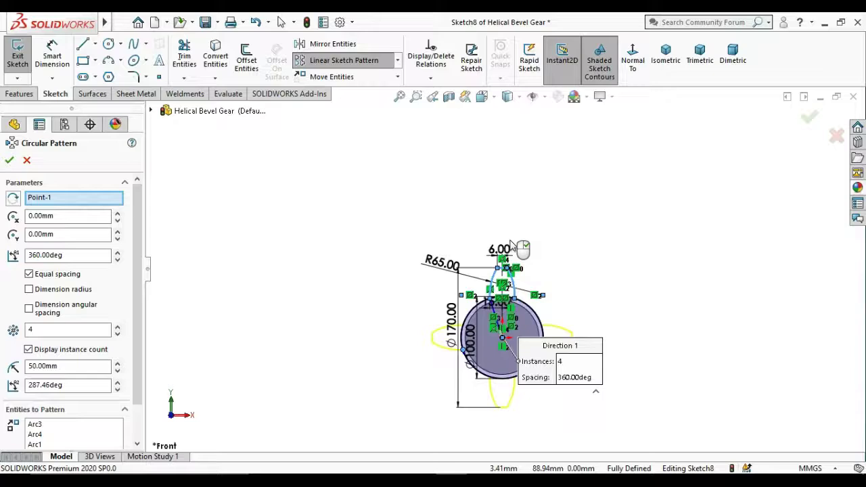
Set the circular pattern to 8 instances over 360° and confirm it.
double_click(66, 328)
text(8)
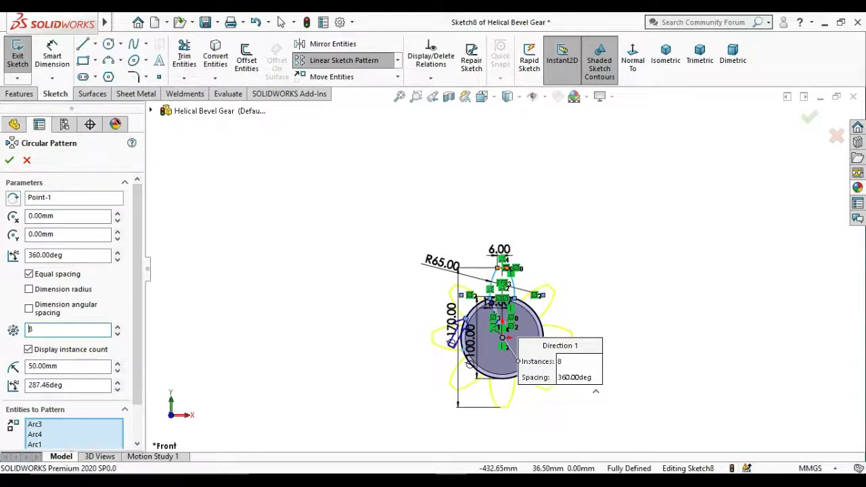
click(9, 160)
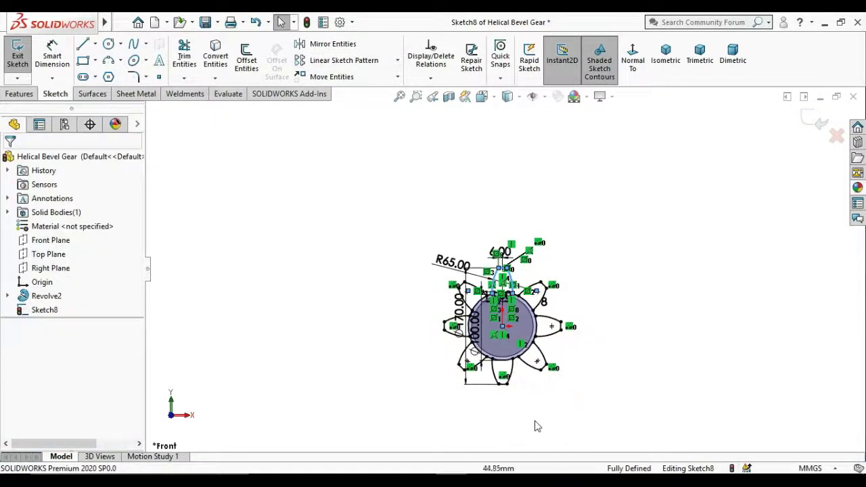
scroll(514, 325, up, 2)
scroll(498, 263, up, 3)
scroll(497, 264, down, 1)
scroll(497, 267, down, 1)
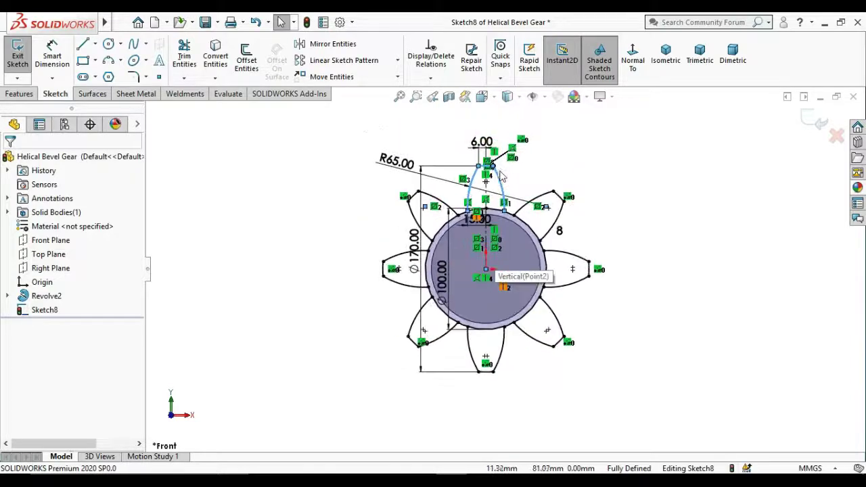
click(181, 60)
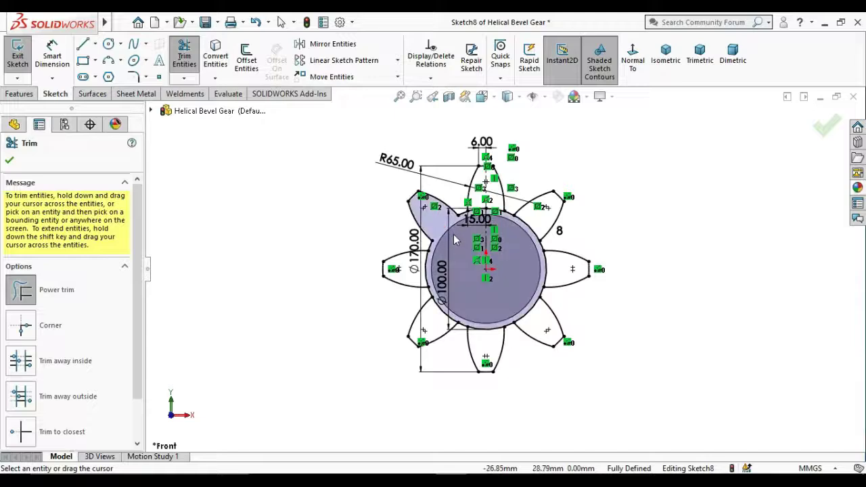
Power-trim the circle segments under the teeth on both sides, then exit Sketch8.
scroll(439, 230, up, 1)
scroll(453, 264, up, 1)
mouse_move(435, 307)
mouse_down()
mouse_move(538, 418)
mouse_move(626, 306)
mouse_move(599, 276)
mouse_up()
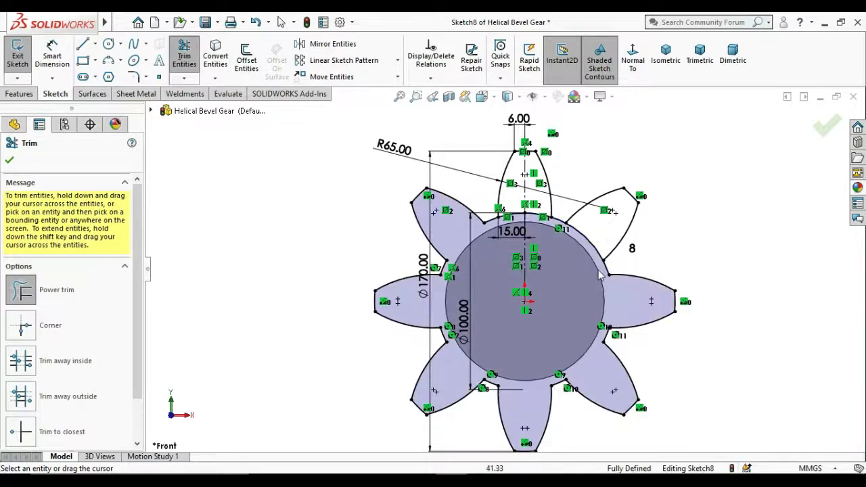
mouse_move(605, 224)
mouse_down()
mouse_move(544, 193)
mouse_move(538, 228)
mouse_up()
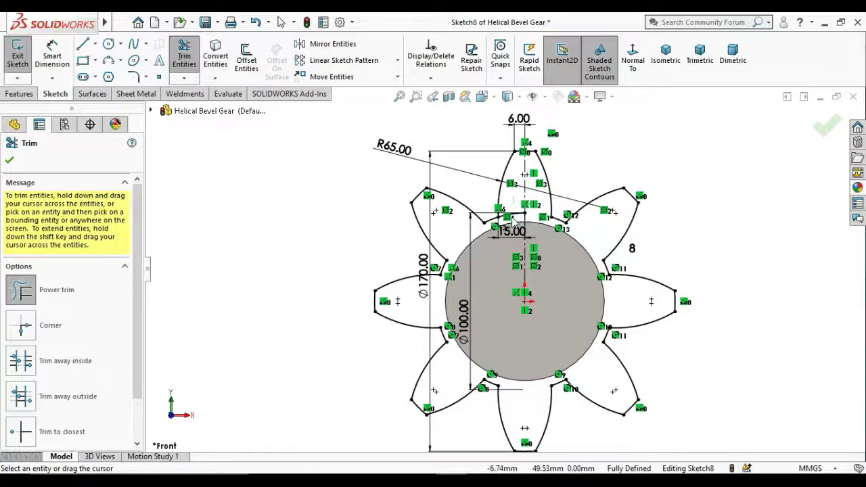
scroll(504, 271, up, 2)
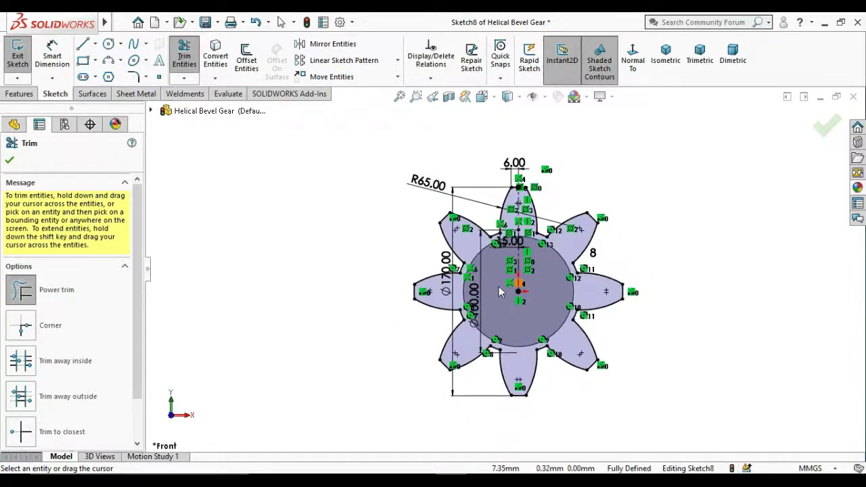
click(10, 161)
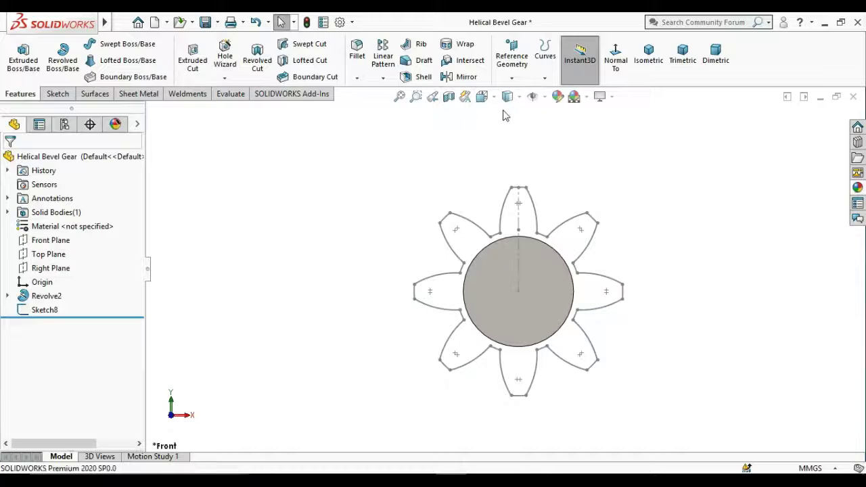
Create Plane3 offset 45 mm from the shaft's flat end face.
click(643, 60)
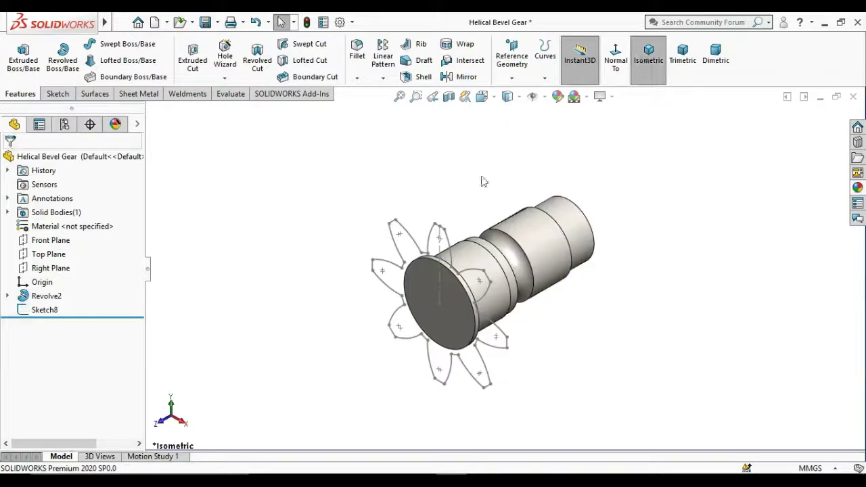
click(455, 320)
click(512, 78)
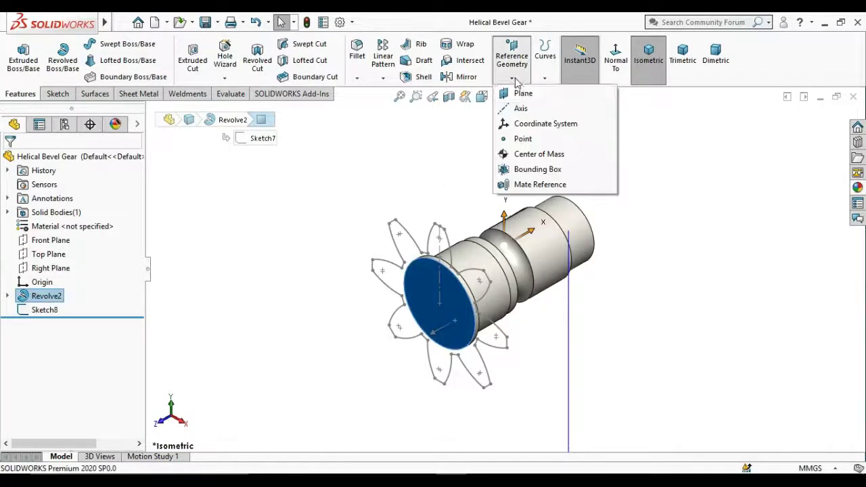
click(517, 93)
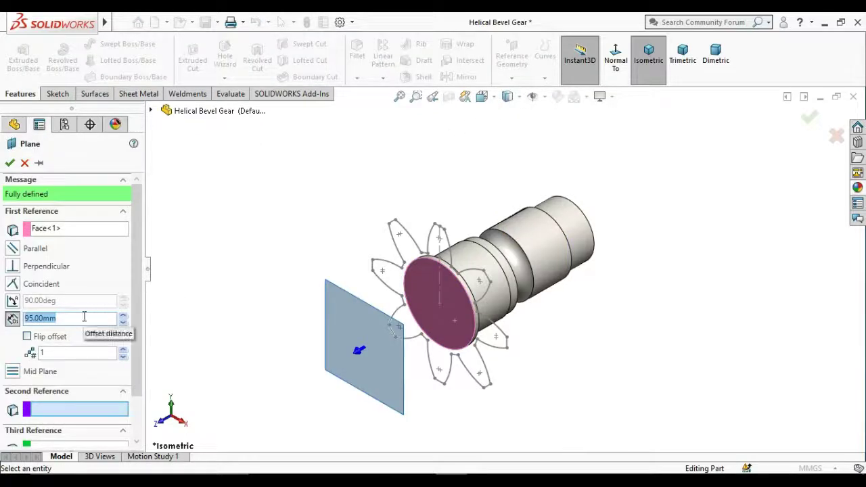
text(45)
key(Return)
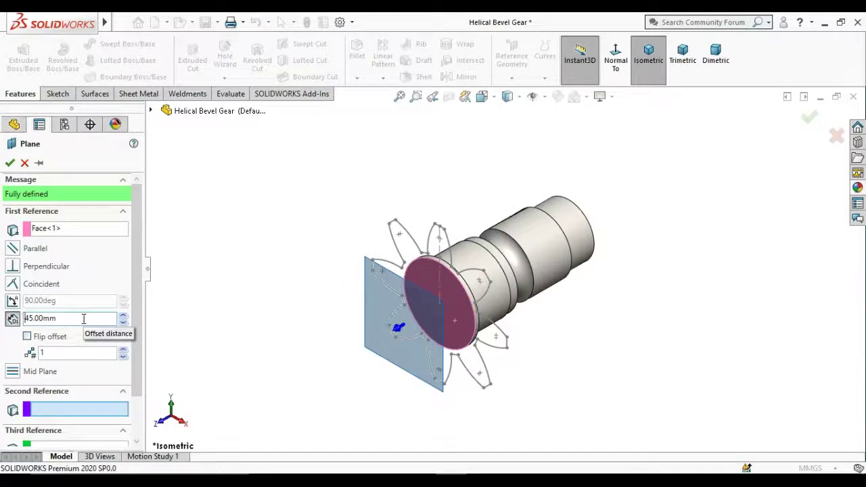
click(9, 165)
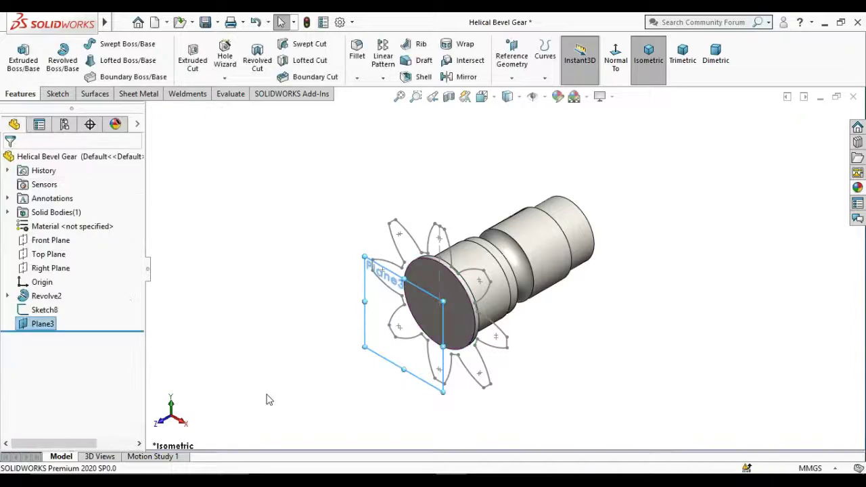
Start a sketch on Plane3 and convert the Sketch8 eight-tooth outline into it.
right_click(366, 331)
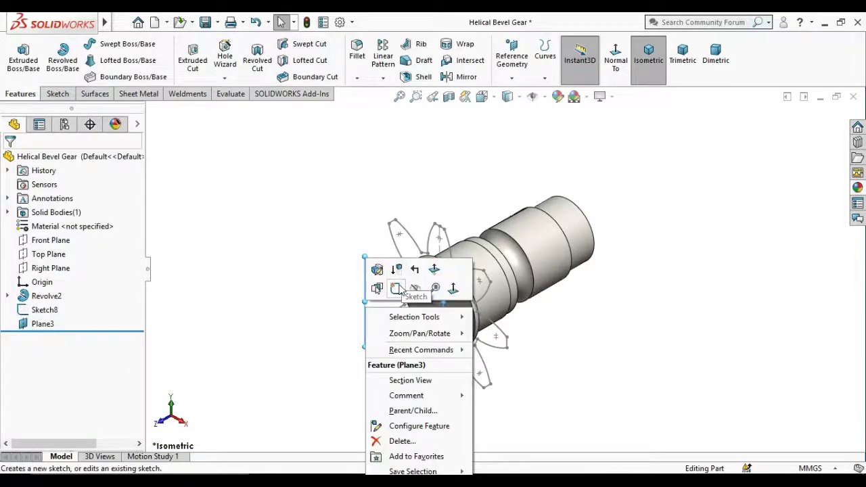
click(397, 289)
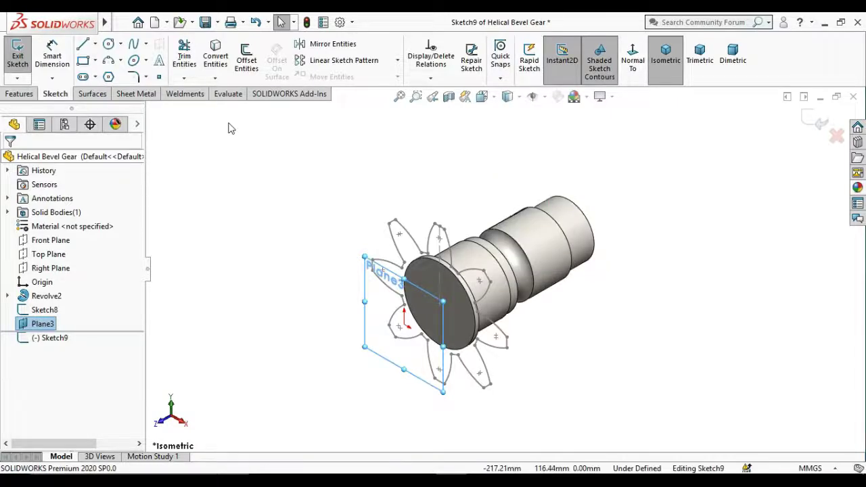
click(216, 55)
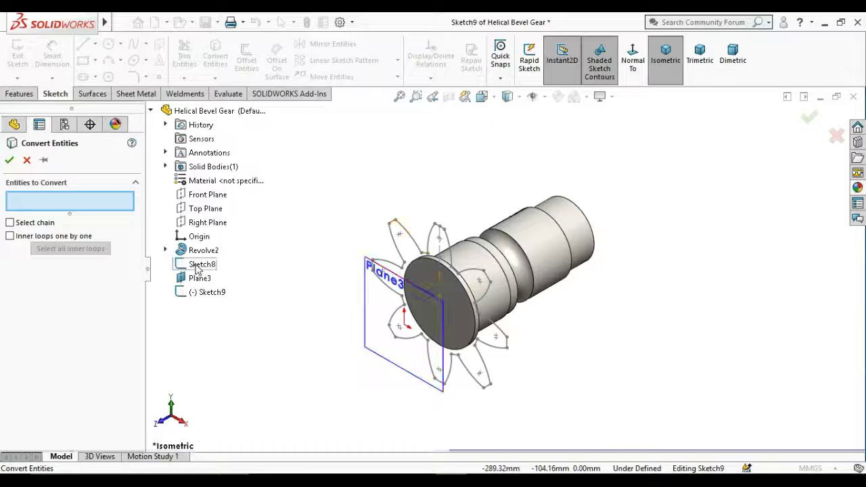
click(201, 265)
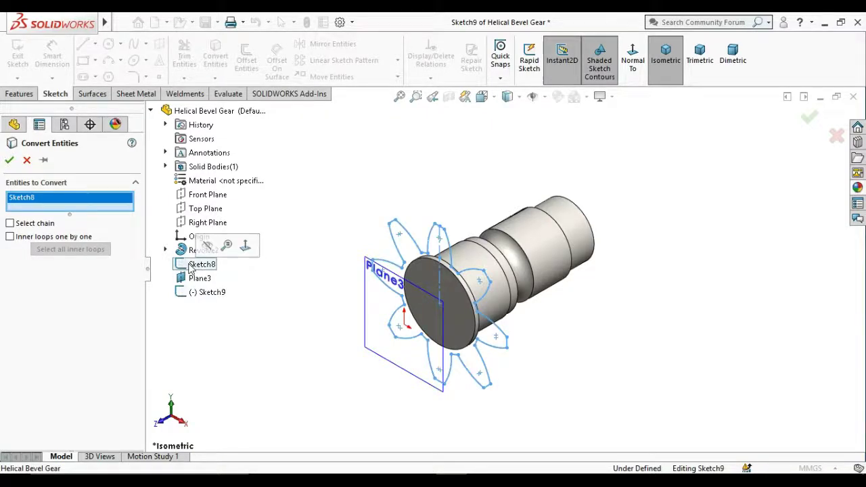
click(9, 160)
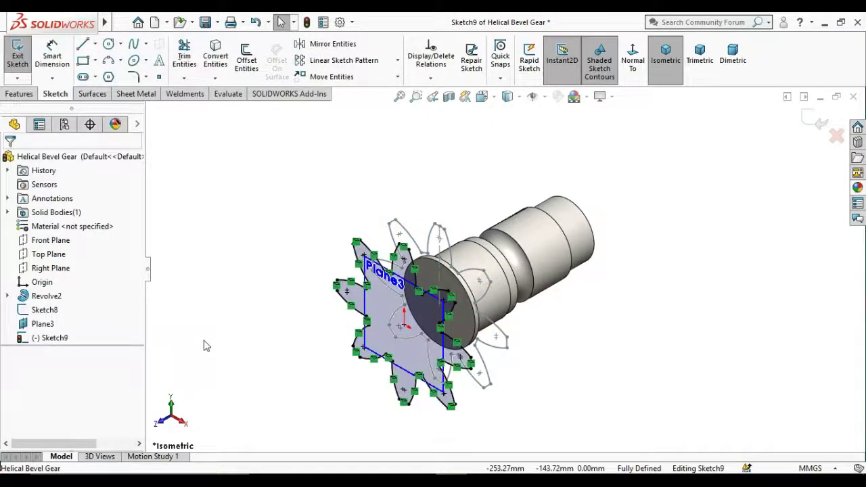
Rotate all converted tooth arcs in Sketch9 by 15° about the sketch origin.
click(399, 78)
click(371, 125)
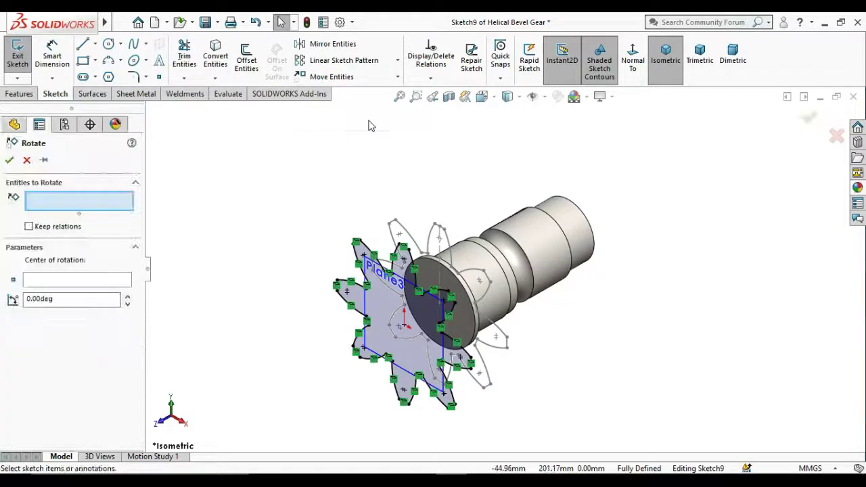
drag(263, 161, 521, 440)
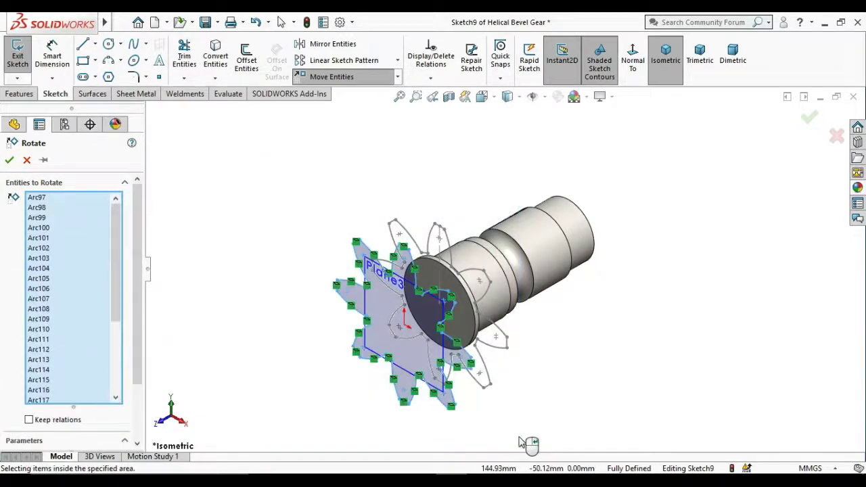
click(94, 399)
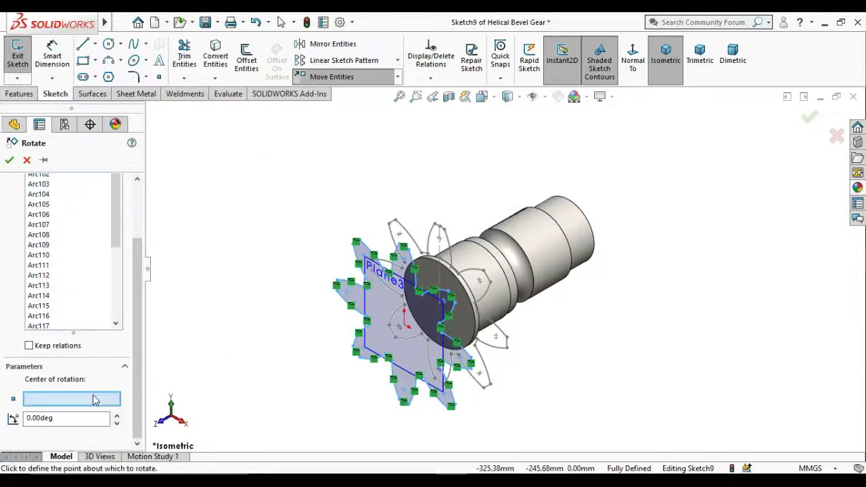
click(404, 326)
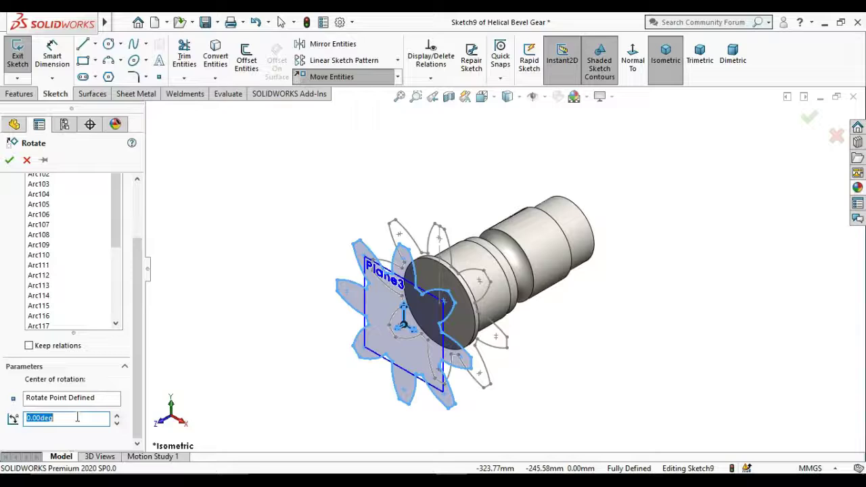
click(66, 418)
text(15)
key(Return)
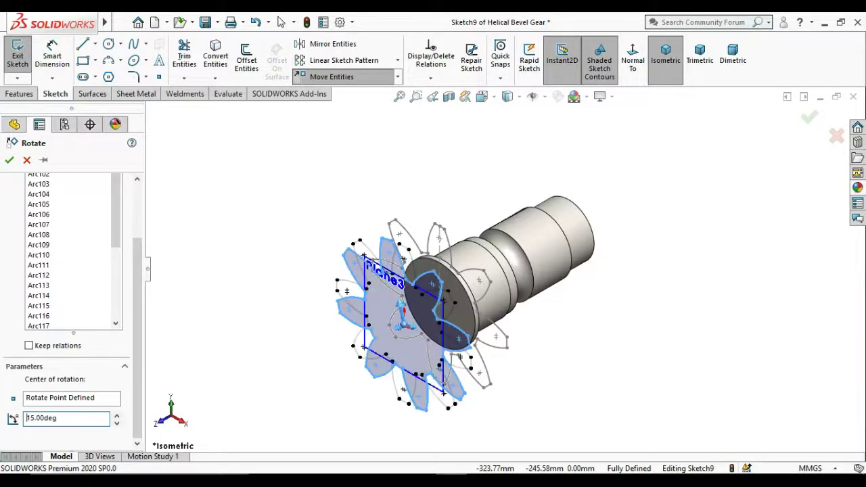
click(10, 161)
right_click(299, 161)
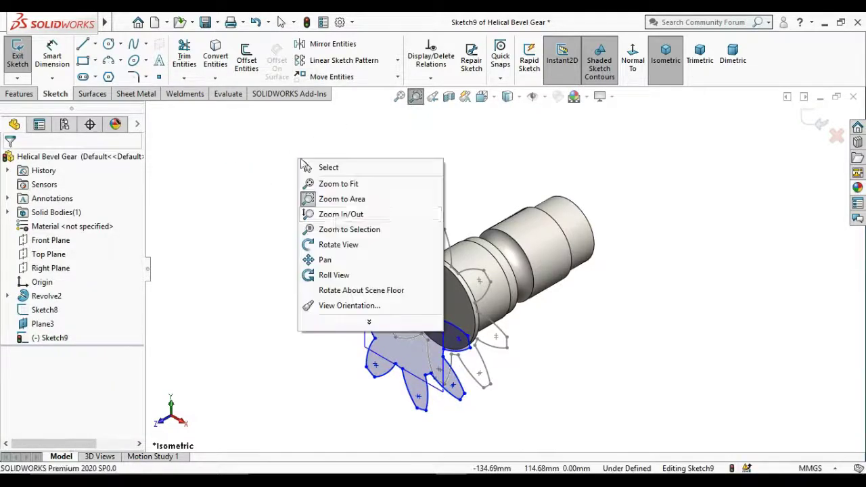
Zoom and orbit to inspect the rotated outline, then return to isometric view.
click(340, 232)
right_click(298, 228)
click(356, 296)
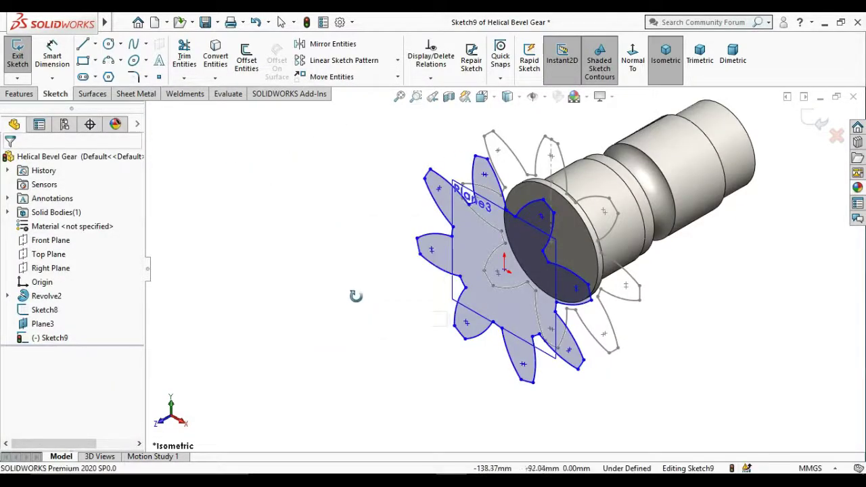
mouse_move(356, 295)
mouse_down()
mouse_move(319, 296)
mouse_move(363, 300)
mouse_up()
right_click(332, 321)
click(352, 331)
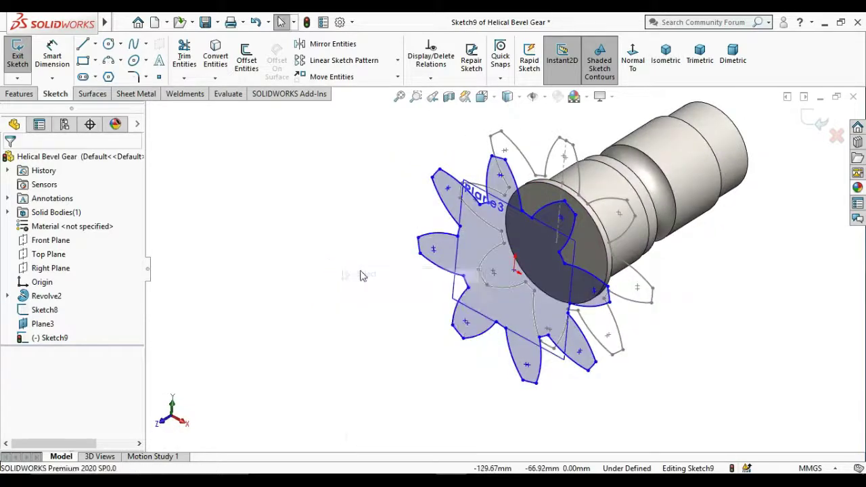
click(665, 54)
Scale the whole tooth outline to 0.75 about the origin and exit Sketch9.
click(397, 60)
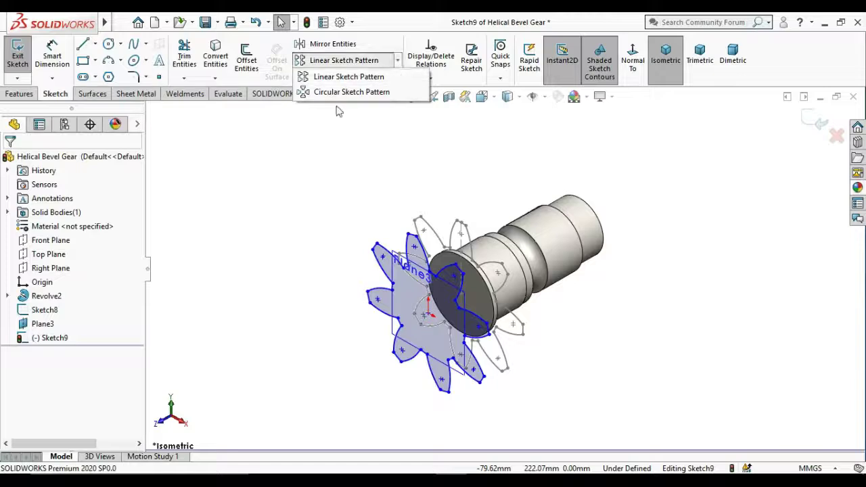
click(397, 77)
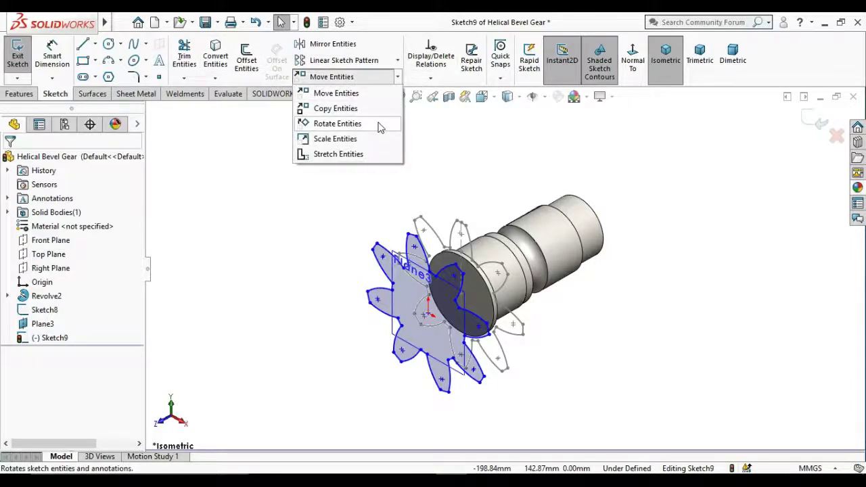
click(352, 138)
drag(313, 216, 531, 399)
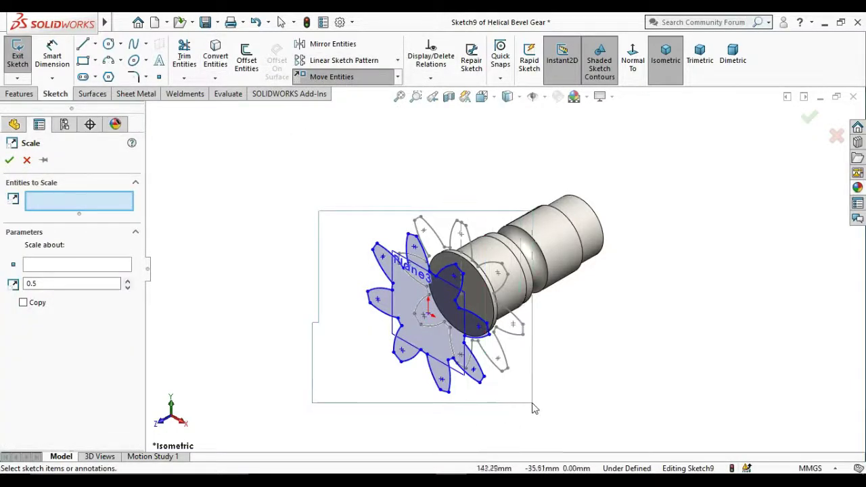
drag(135, 343, 134, 389)
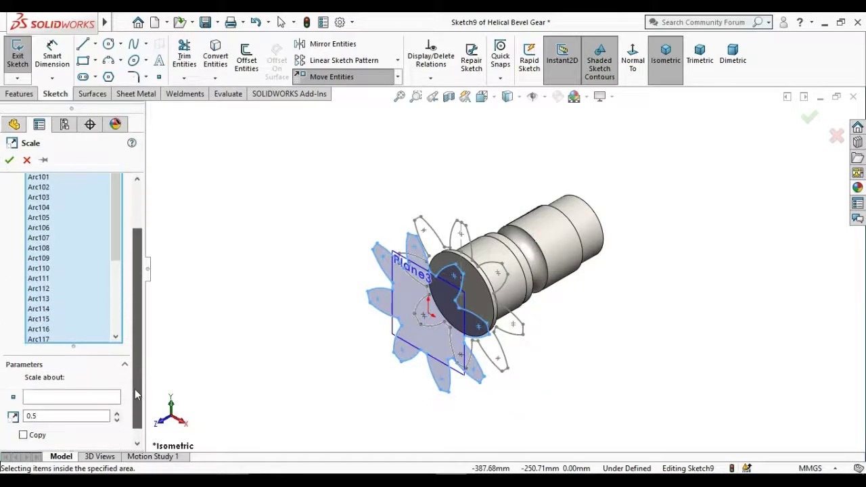
click(77, 387)
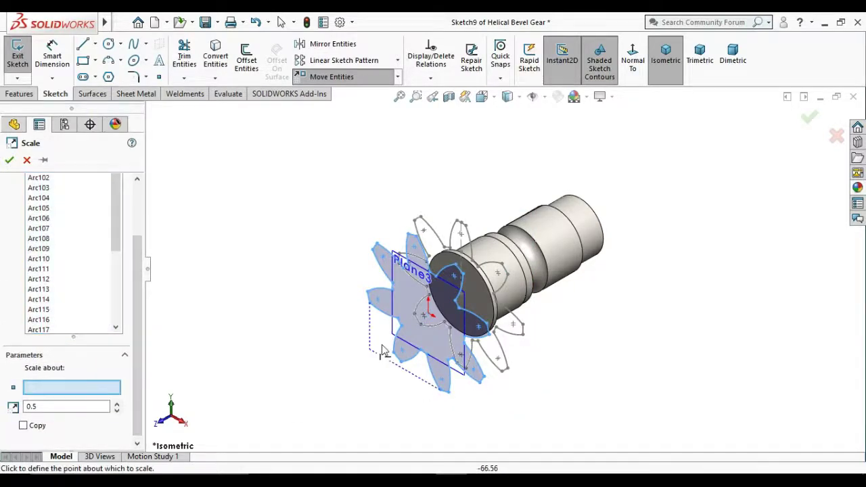
click(429, 315)
text(0.75)
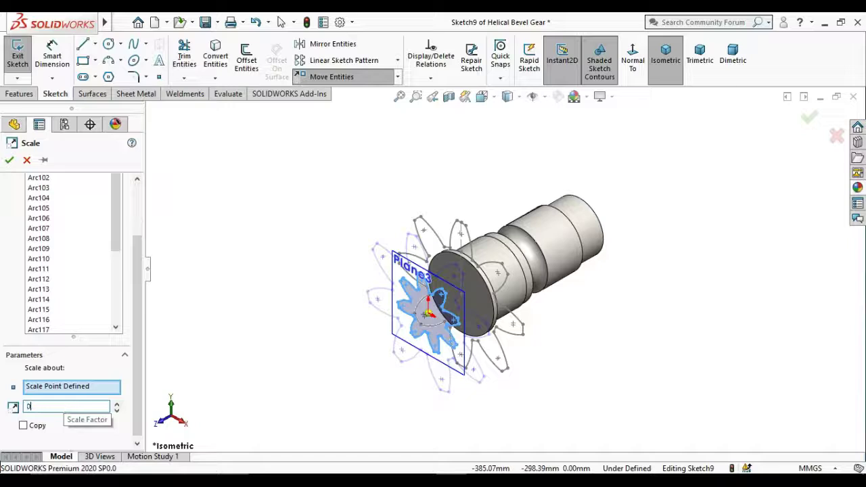
click(10, 161)
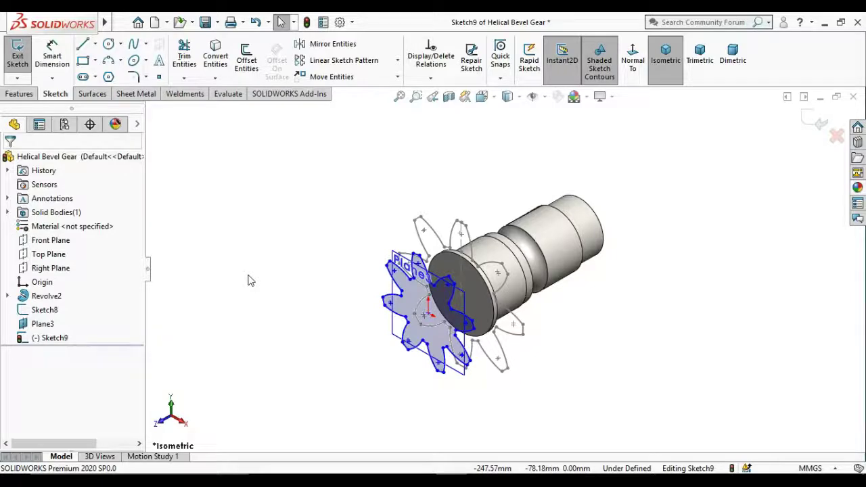
click(821, 124)
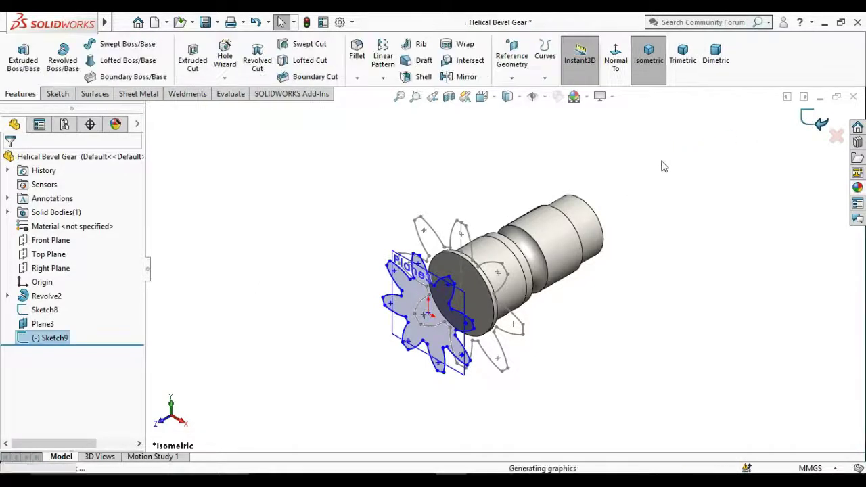
Create Plane4 offset 95 mm from the shaft's front end face.
right_click(654, 170)
click(693, 222)
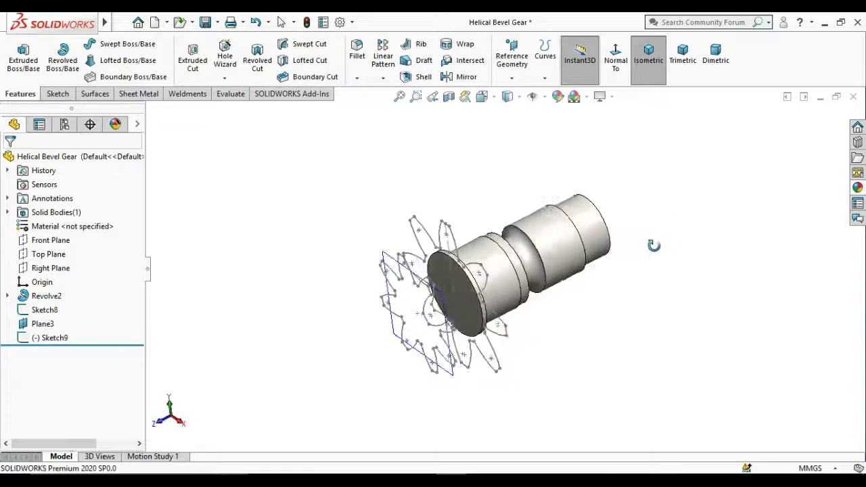
mouse_move(653, 245)
mouse_down()
mouse_move(621, 251)
mouse_move(602, 280)
mouse_move(630, 232)
mouse_move(676, 212)
mouse_move(672, 206)
mouse_move(657, 212)
mouse_move(663, 232)
mouse_up()
right_click(663, 232)
click(692, 242)
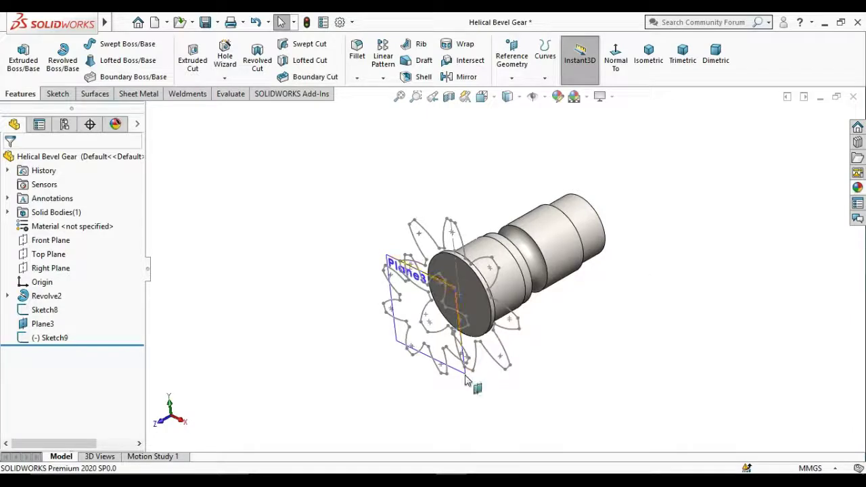
right_click(465, 381)
click(599, 341)
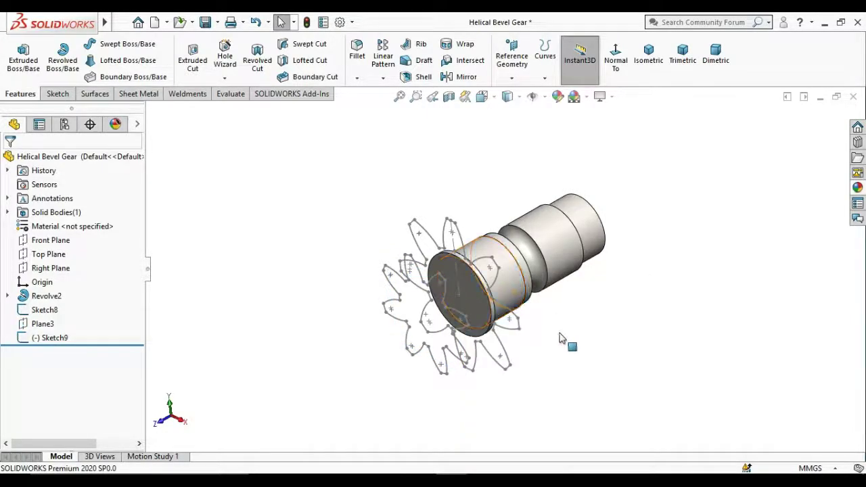
click(518, 80)
click(522, 99)
text(95)
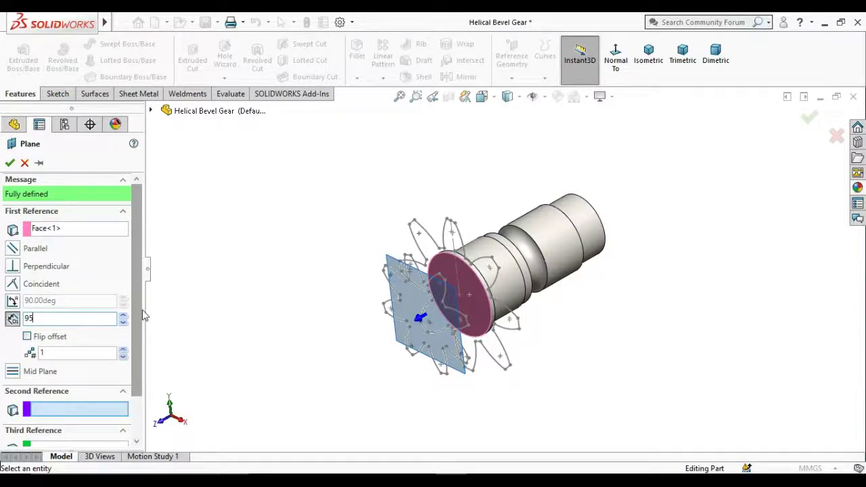
key(Return)
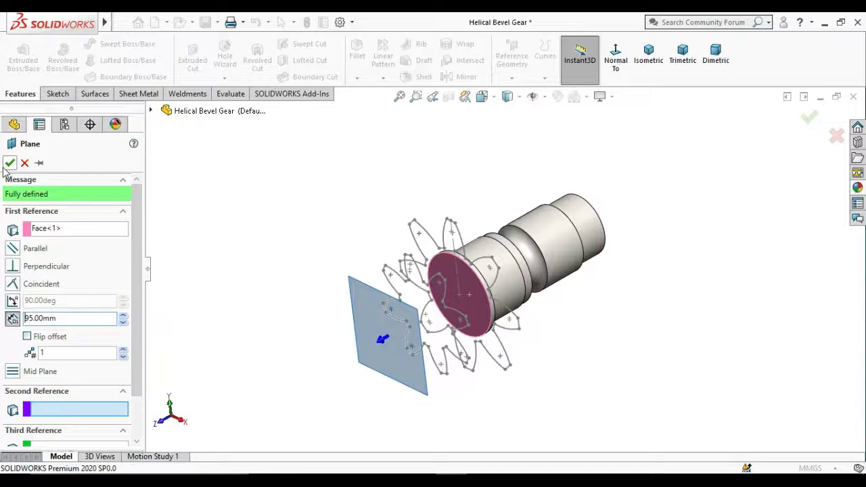
click(10, 162)
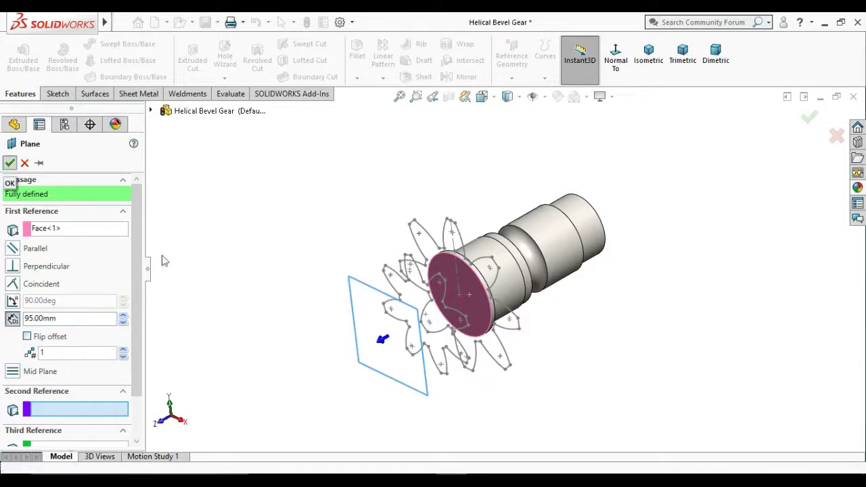
Sketch on Plane4, convert the Sketch8 gear outline into it, and view isometrically.
right_click(361, 289)
click(400, 269)
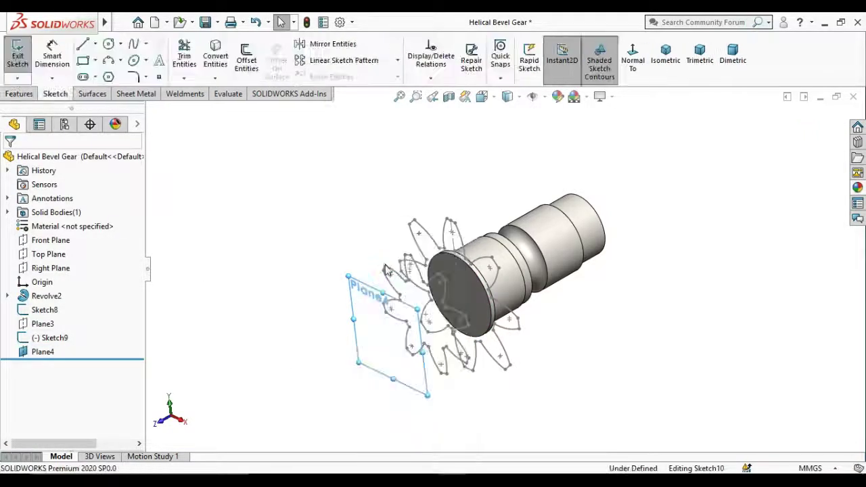
click(633, 54)
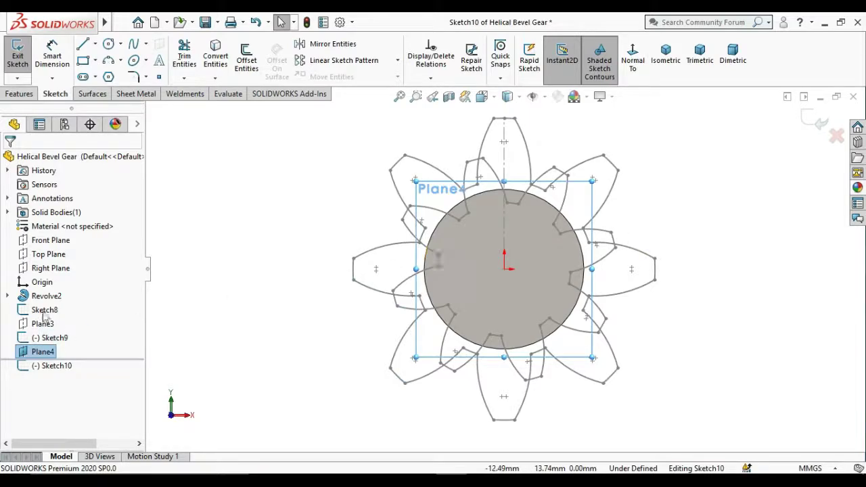
click(215, 54)
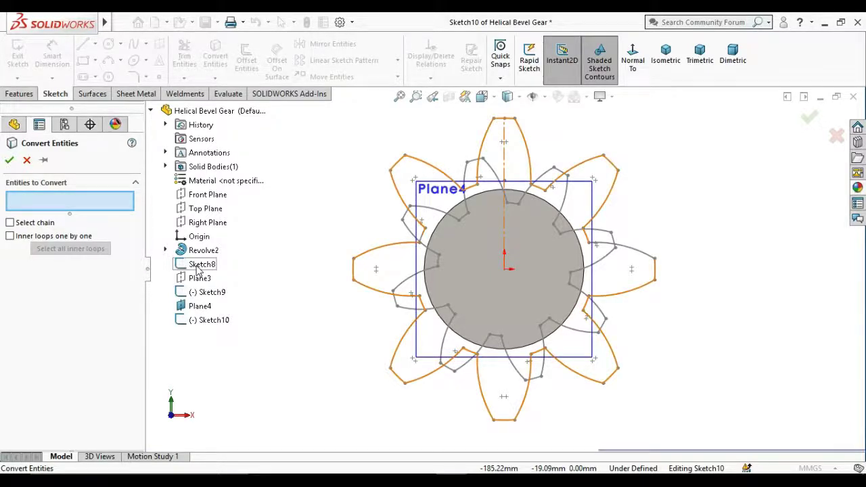
click(199, 264)
click(9, 159)
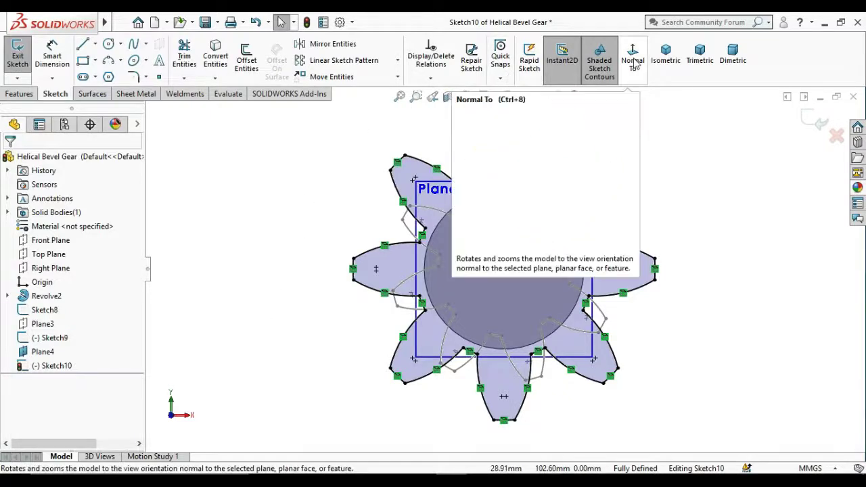
click(666, 58)
scroll(477, 381, down, 3)
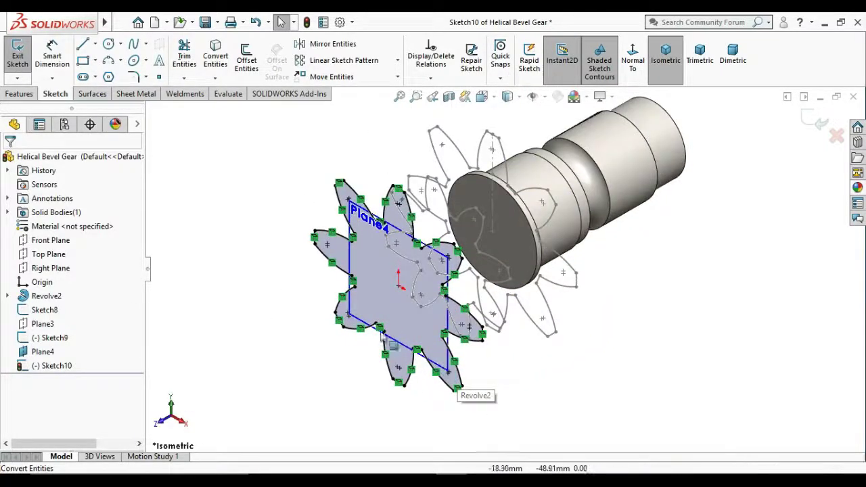
Rotate the whole copied gear profile in Sketch10 by -30° about the sketch origin.
click(398, 76)
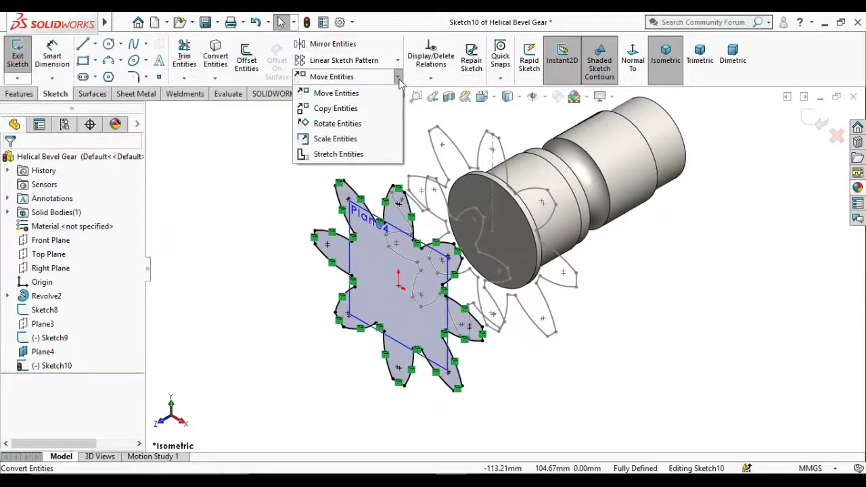
drag(274, 160, 512, 410)
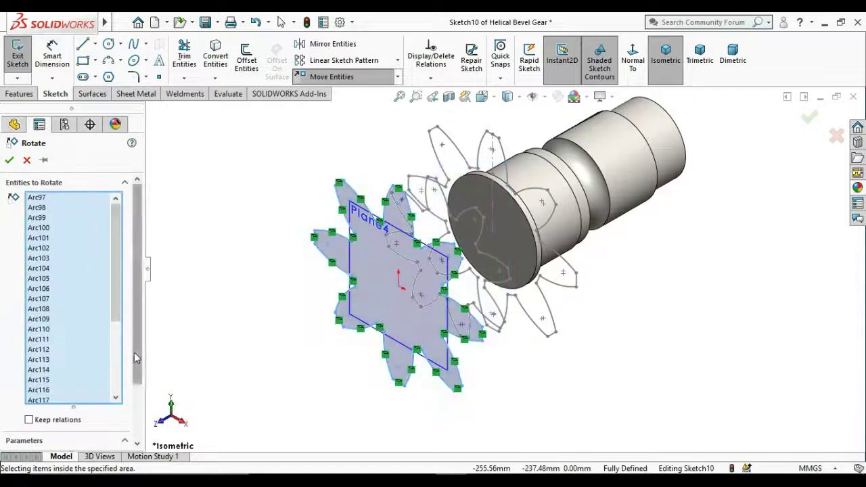
click(93, 399)
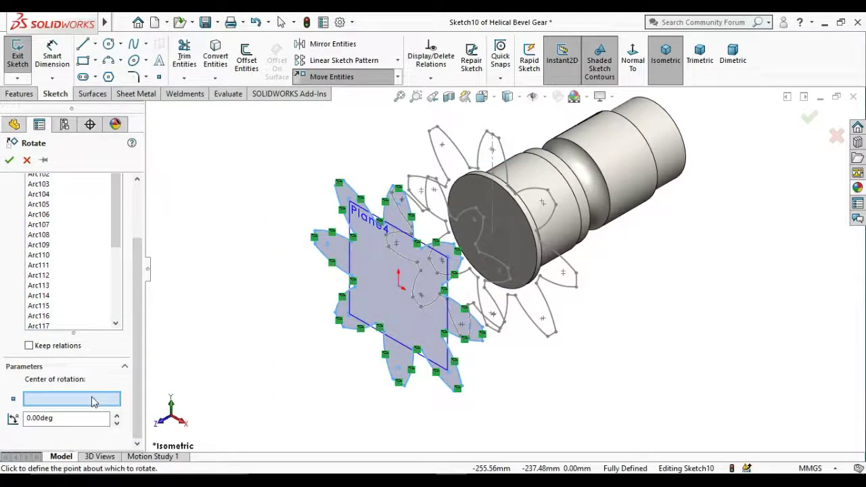
click(351, 304)
text(-30)
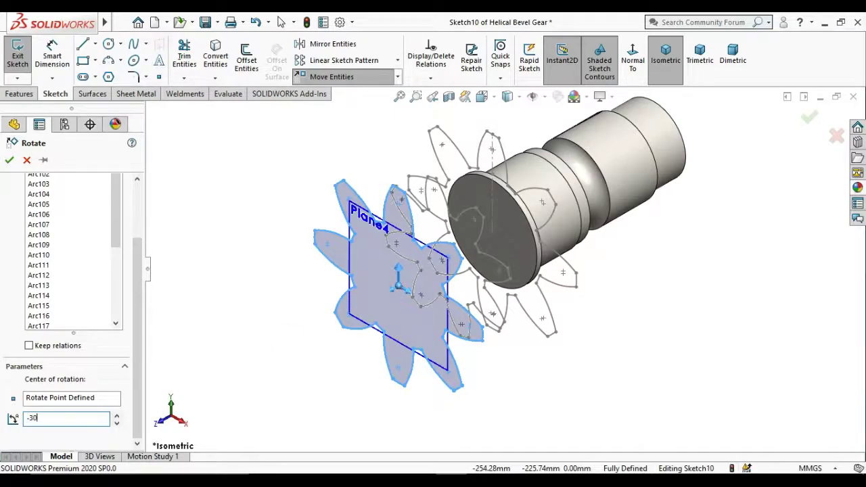
key(Return)
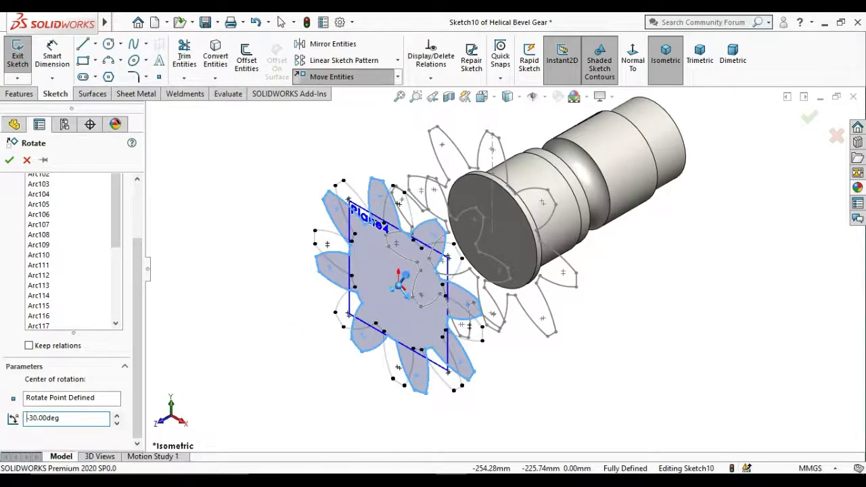
click(9, 160)
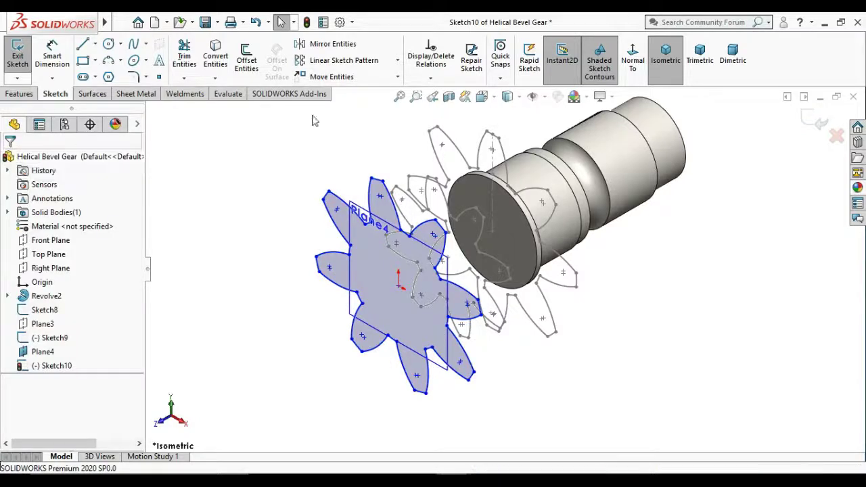
click(398, 77)
click(335, 138)
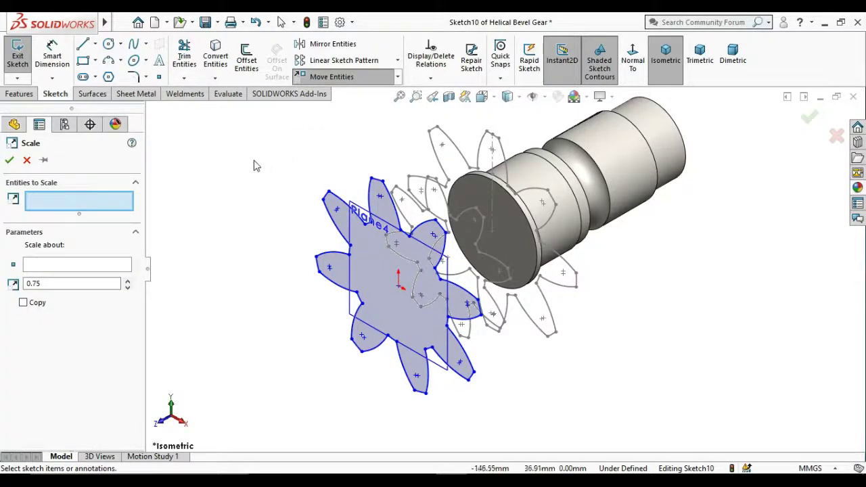
Scale the rotated gear profile by a factor of 0.5 about the sketch origin.
mouse_move(253, 160)
mouse_down()
mouse_move(274, 286)
mouse_move(522, 410)
mouse_up()
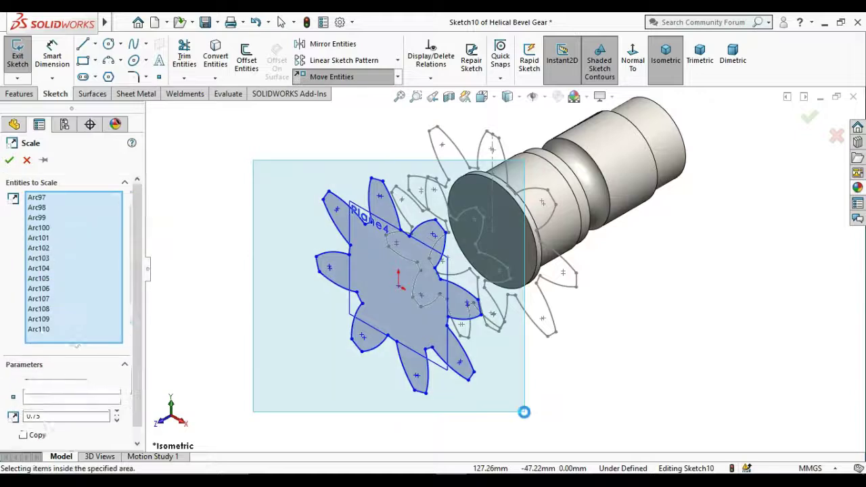
scroll(139, 323, down, 3)
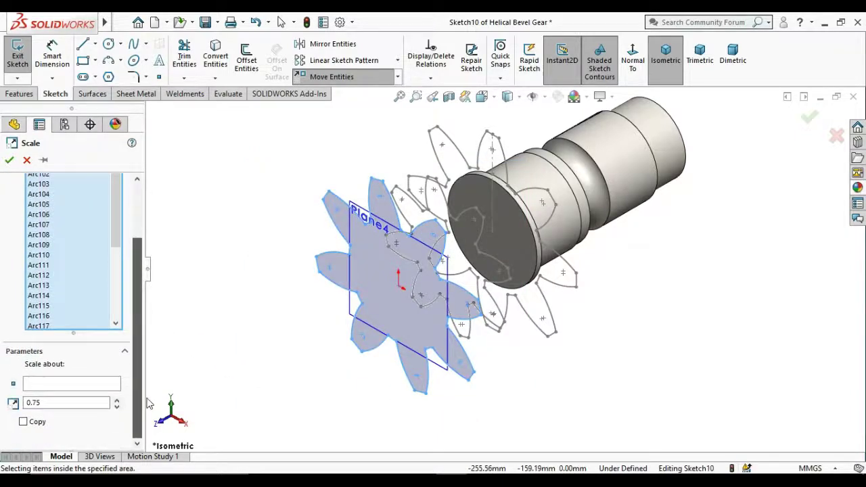
click(75, 384)
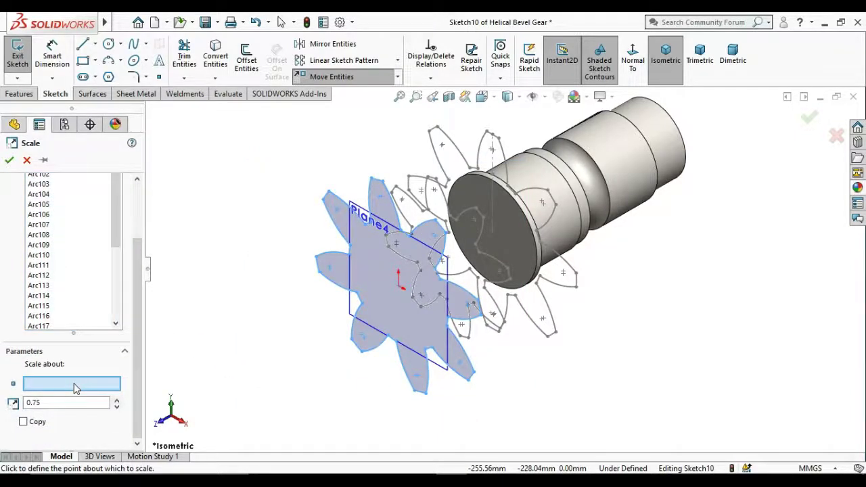
click(399, 285)
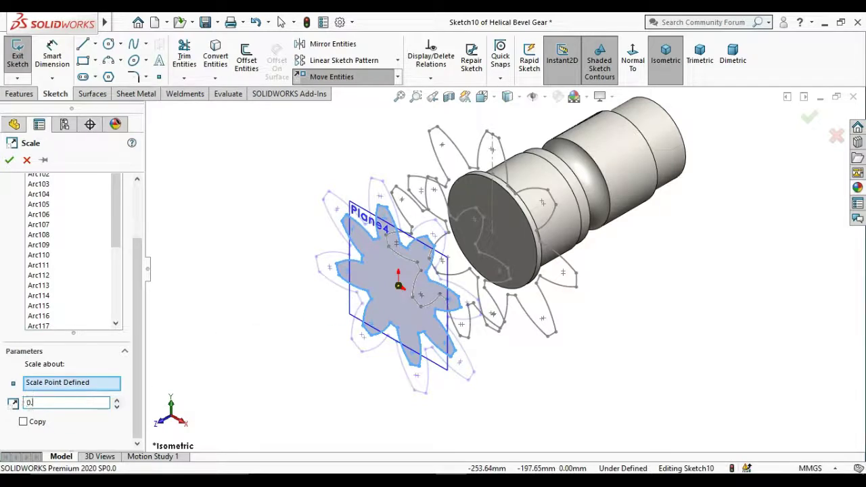
click(67, 402)
text(5)
key(Return)
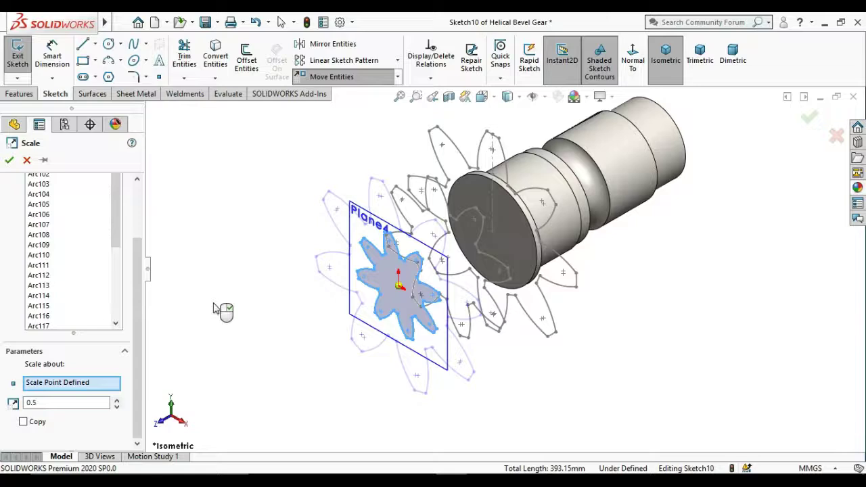
click(8, 159)
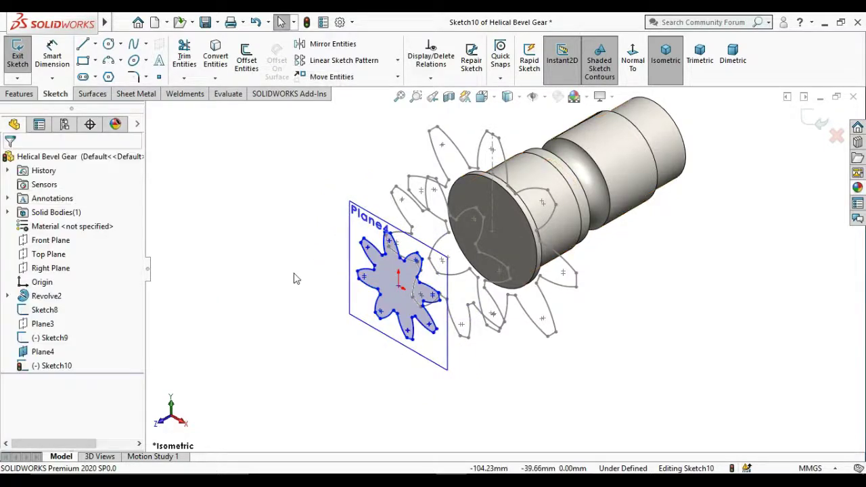
Exit Sketch10.
right_click(352, 245)
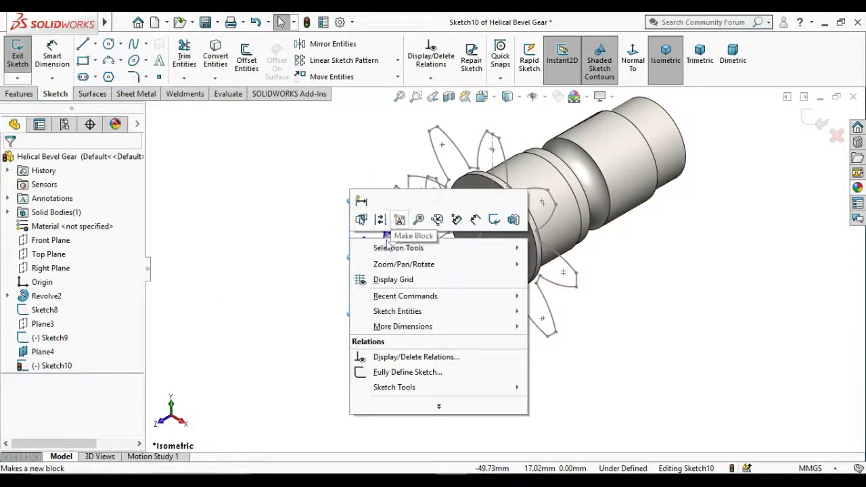
click(311, 235)
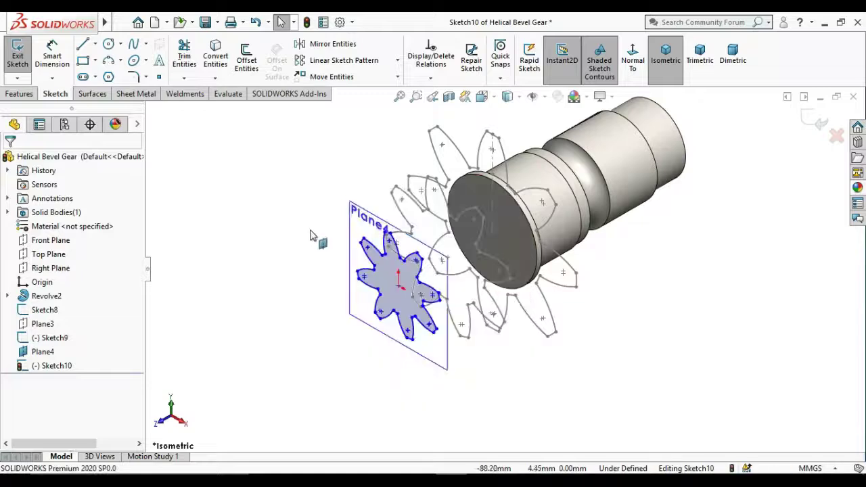
click(808, 123)
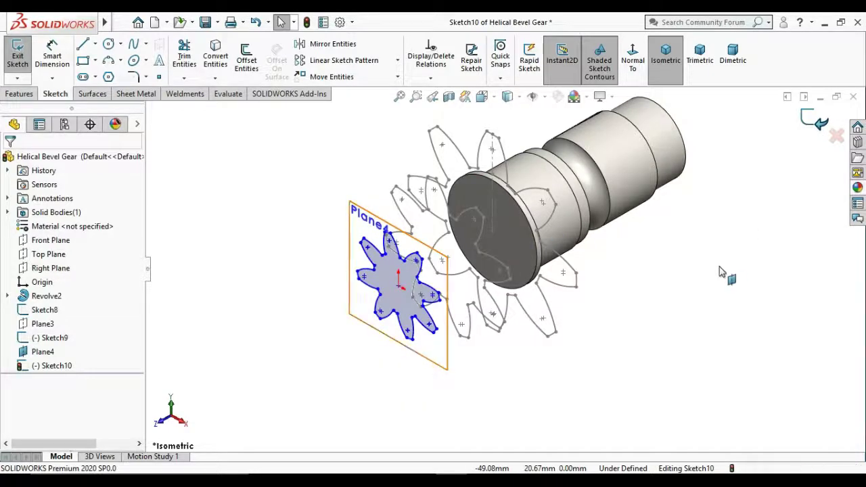
Hide Plane4 and orbit the view so both gear profiles are visible.
right_click(352, 225)
click(403, 199)
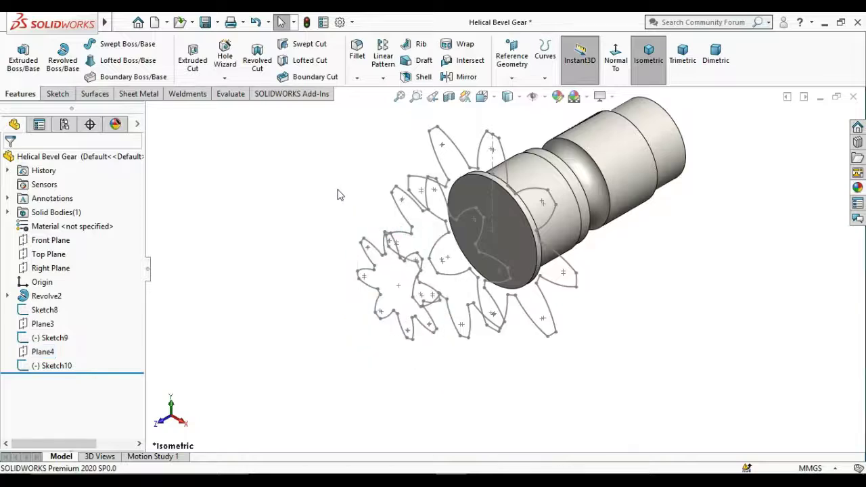
right_click(340, 195)
click(379, 244)
mouse_move(378, 243)
mouse_down()
mouse_move(328, 209)
mouse_move(352, 238)
mouse_move(344, 246)
mouse_up()
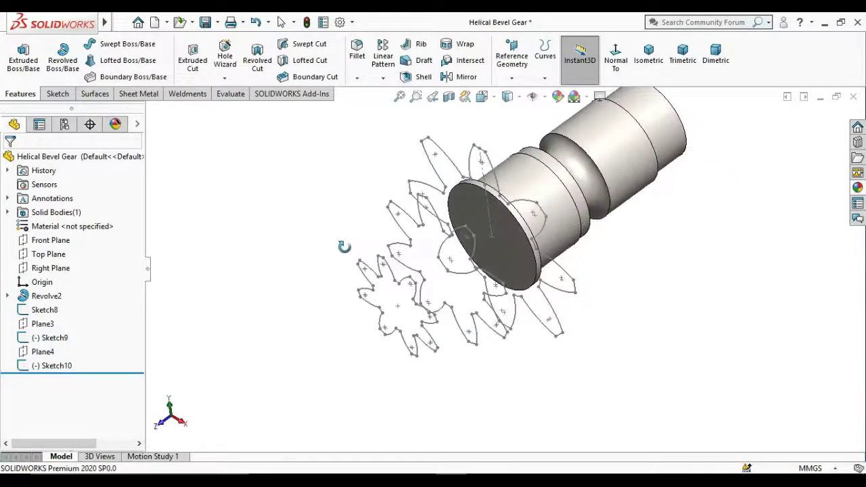
right_click(344, 246)
click(359, 256)
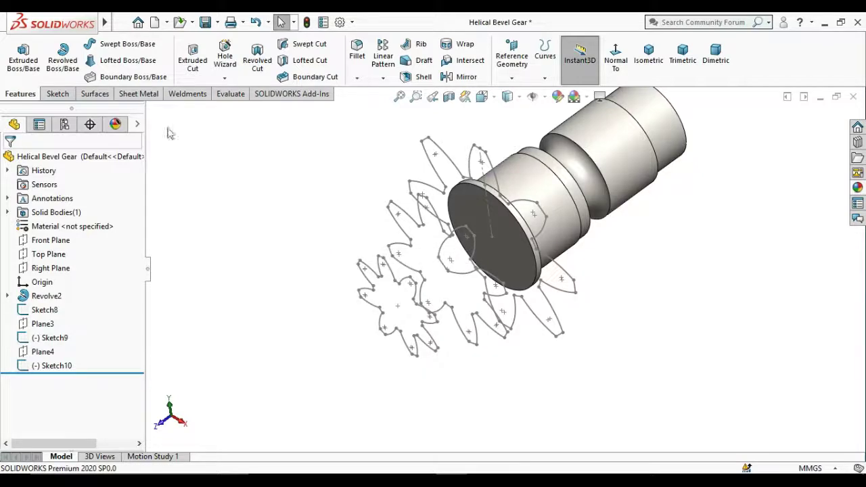
Loft the large gear profile to the small rotated one, creating Loft2's twisted tapering teeth.
click(138, 66)
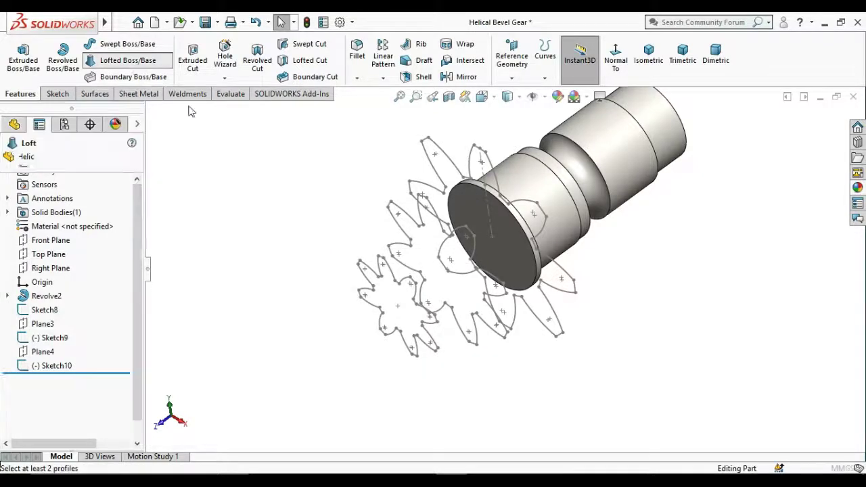
click(480, 151)
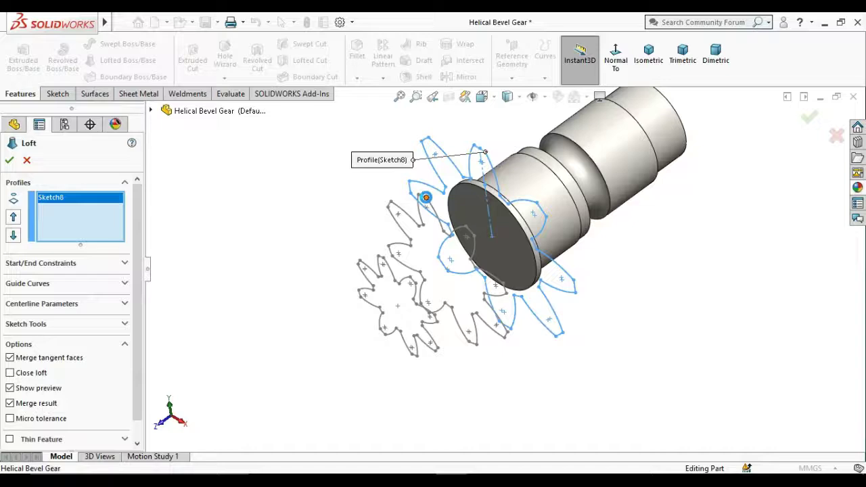
click(425, 197)
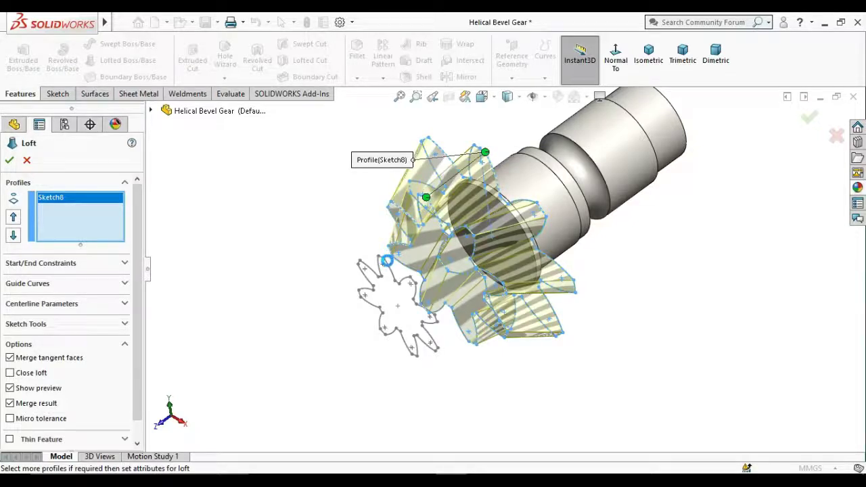
click(386, 261)
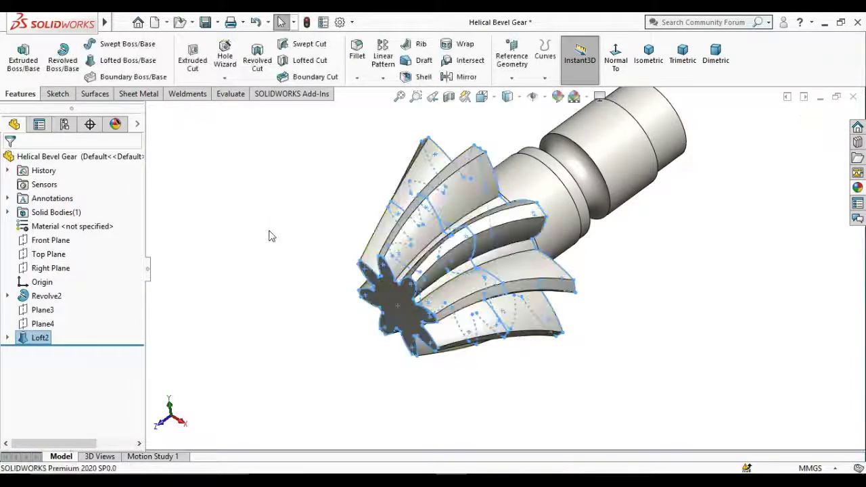
right_click(270, 230)
click(261, 190)
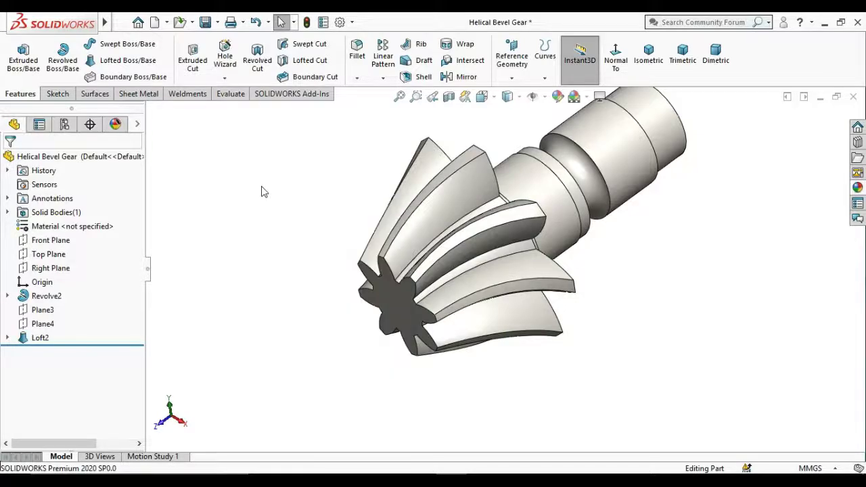
right_click(266, 132)
Start Sketch11 on the shaft end face and view it straight on.
click(296, 186)
mouse_move(296, 196)
mouse_down()
mouse_move(312, 329)
mouse_move(284, 361)
mouse_move(353, 363)
mouse_move(389, 332)
mouse_move(468, 359)
mouse_move(372, 358)
mouse_move(310, 339)
mouse_move(271, 343)
mouse_move(525, 353)
mouse_up()
scroll(525, 353, down, 2)
right_click(587, 308)
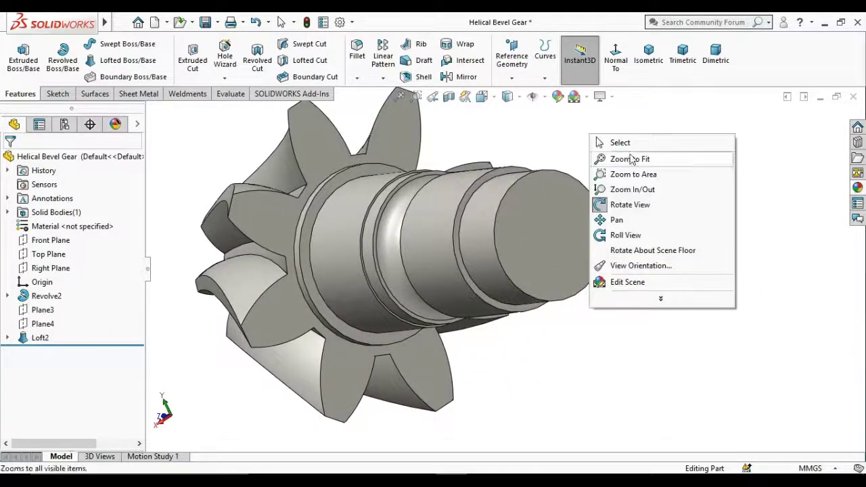
click(609, 142)
click(485, 181)
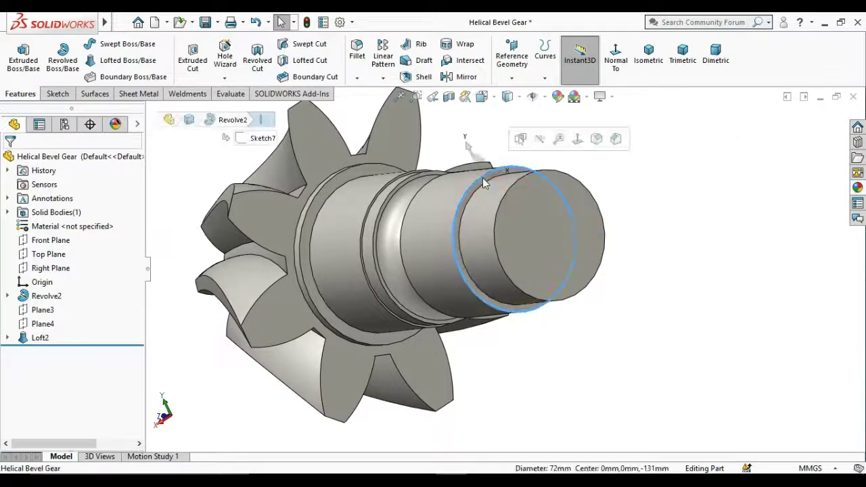
click(482, 187)
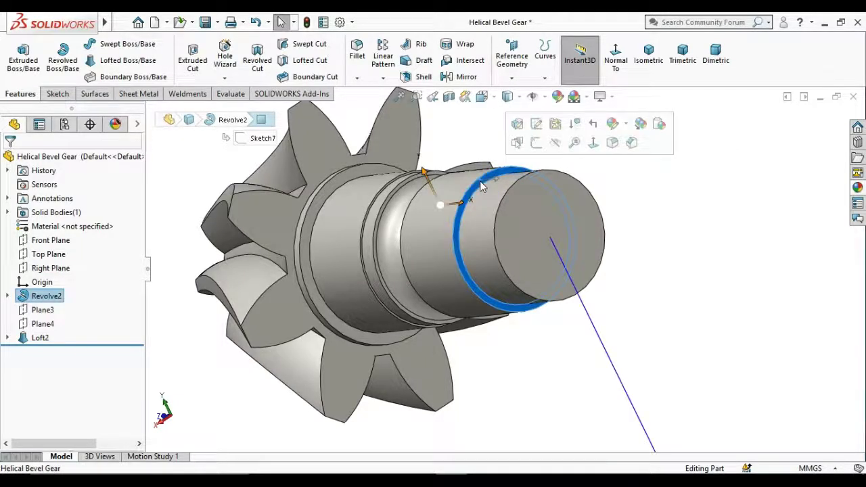
click(536, 142)
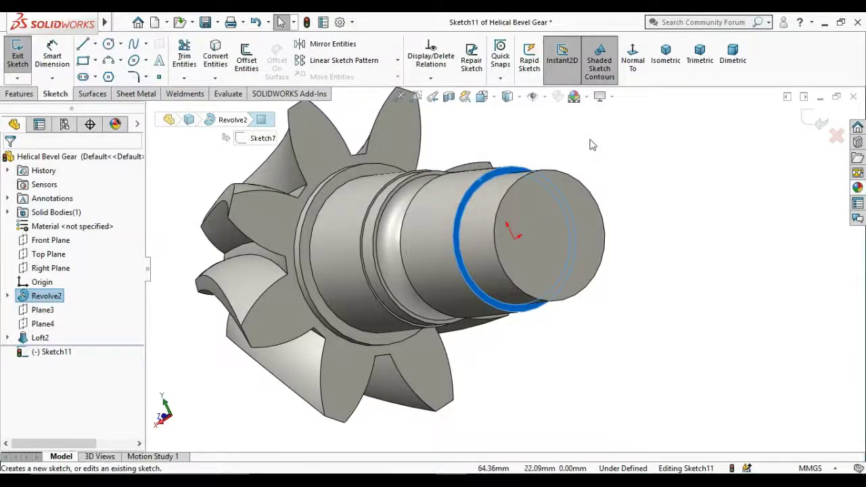
click(633, 58)
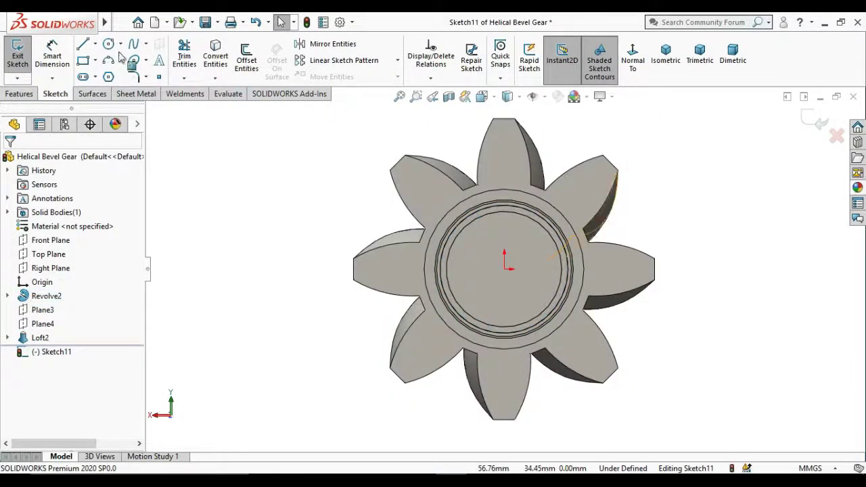
Draw a circle centred on the origin and dimension its diameter to 72 mm.
click(108, 43)
click(504, 269)
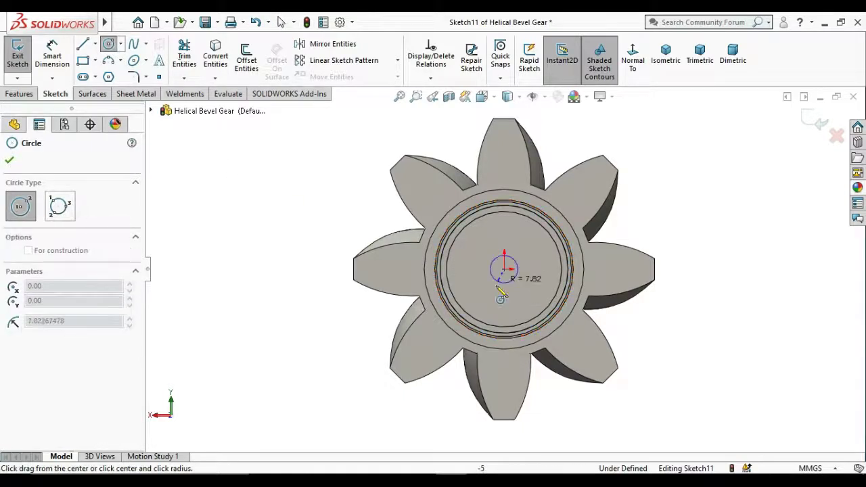
click(502, 314)
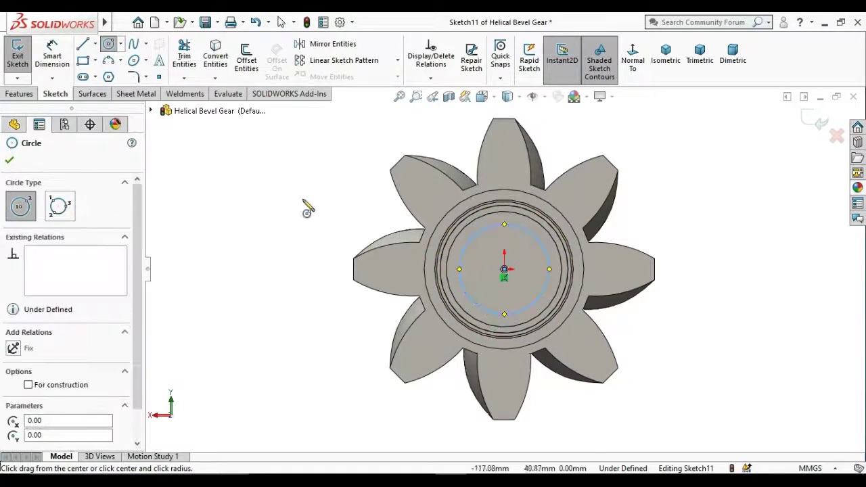
click(52, 60)
click(461, 272)
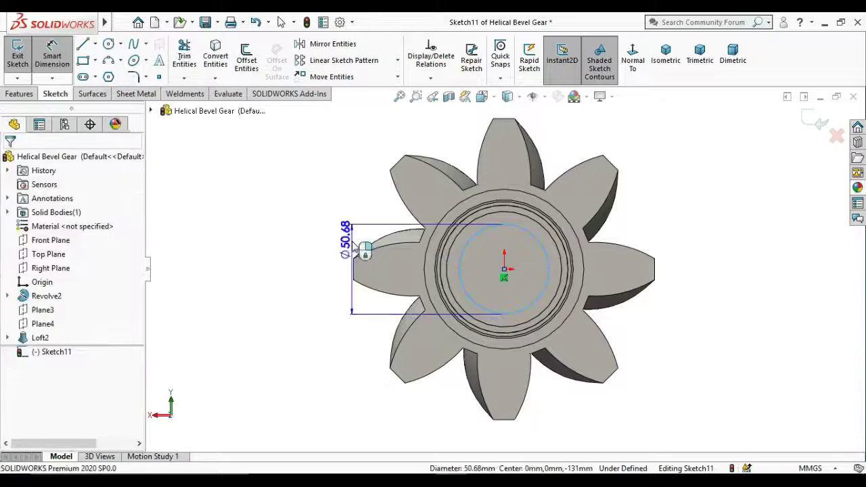
click(353, 248)
text(72)
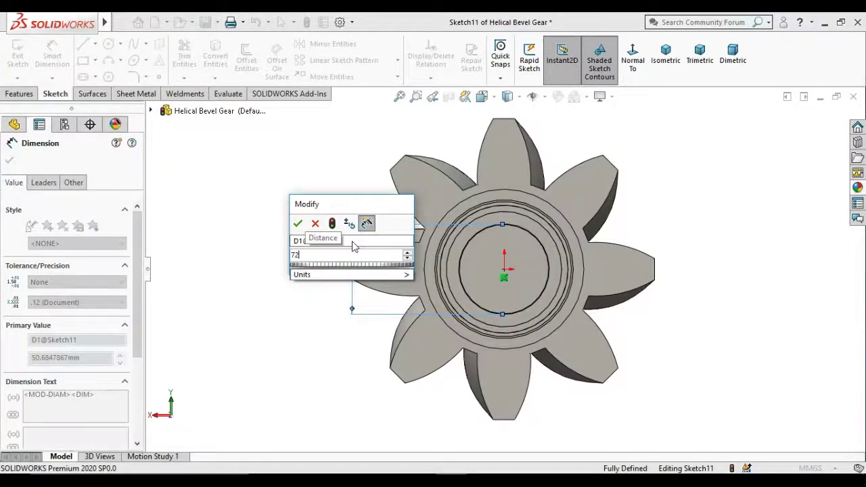
key(Return)
key(Escape)
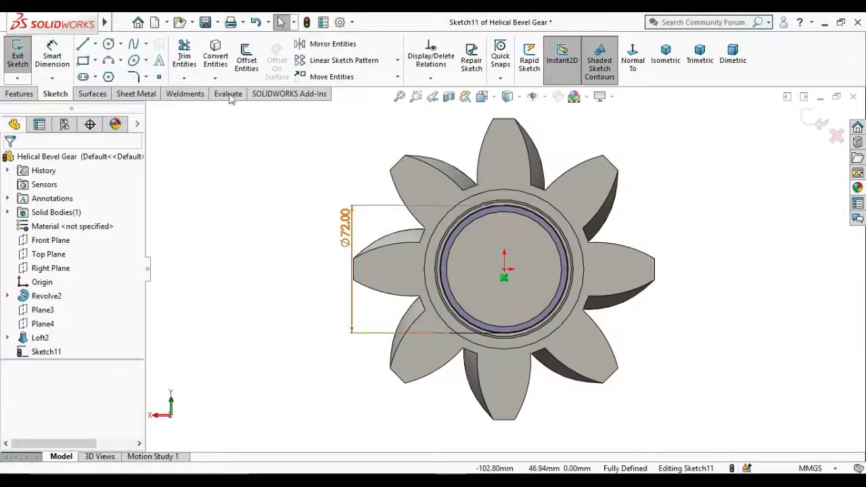
Begin a corner rectangle with its first corner above the circle.
click(96, 61)
click(86, 75)
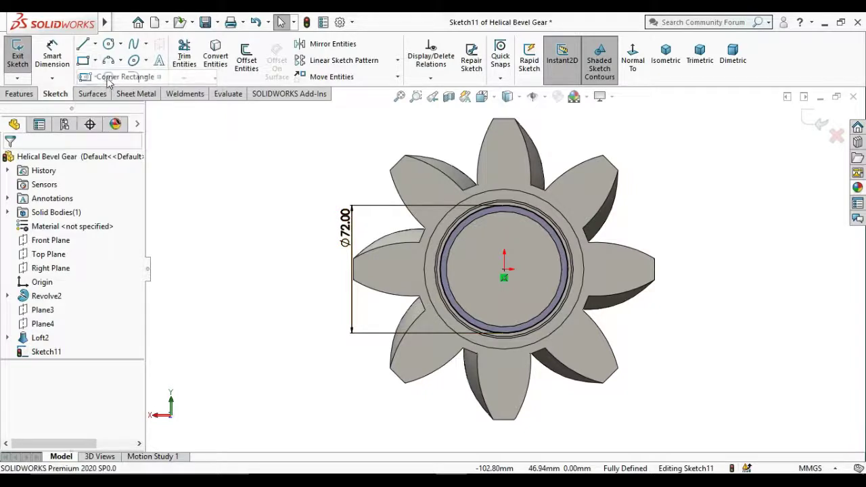
click(486, 181)
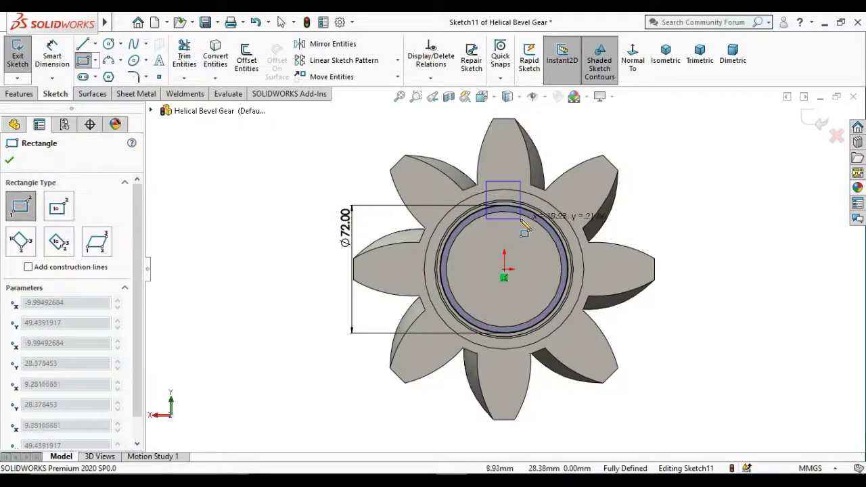
Finish the small rectangle and dimension its top edge to 10 mm wide.
click(520, 218)
key(Escape)
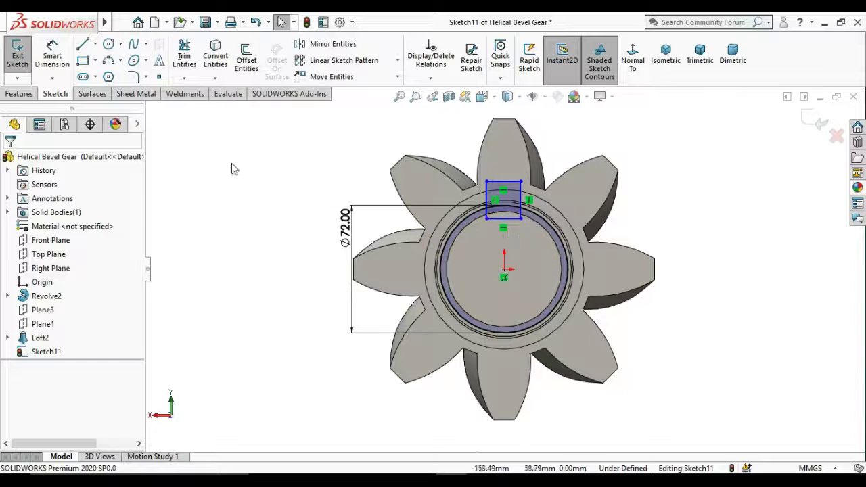
click(54, 56)
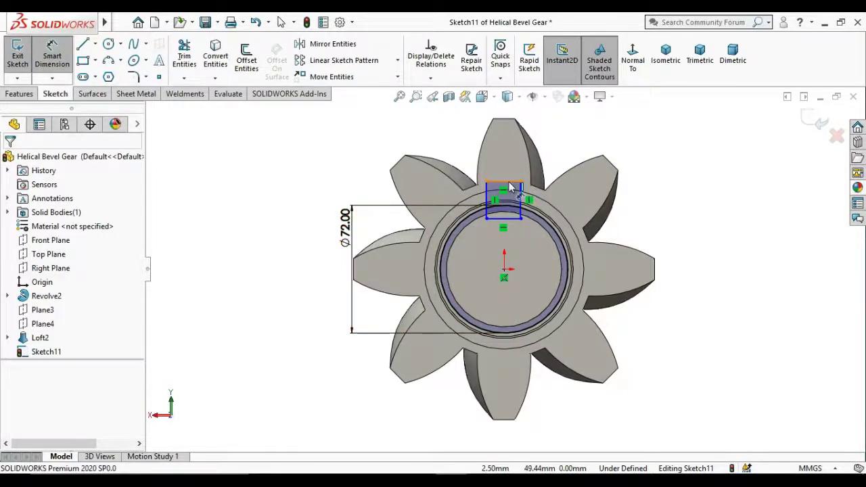
click(504, 181)
click(508, 171)
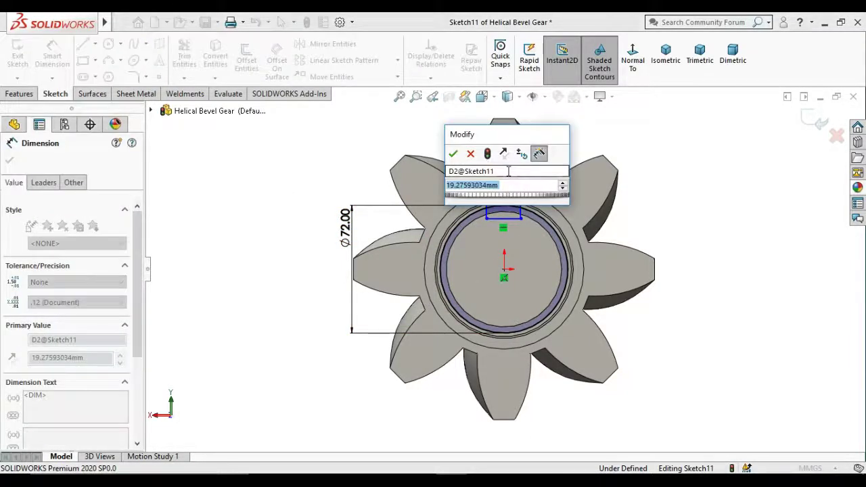
text(10)
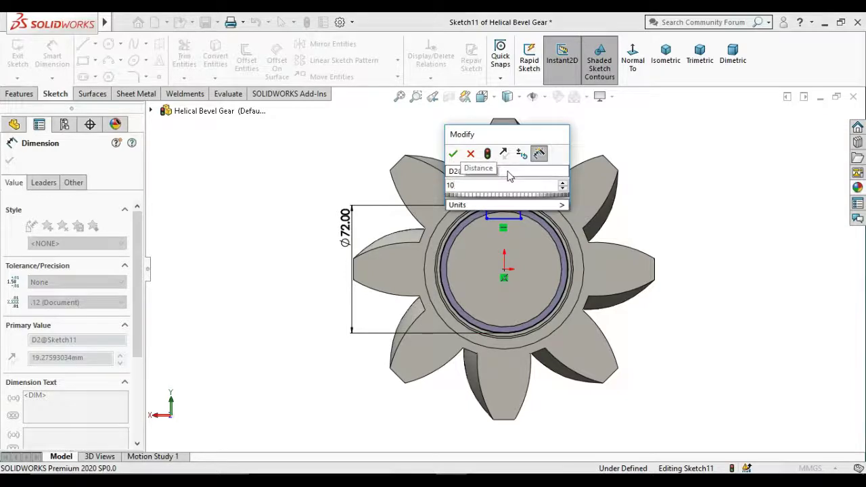
key(Return)
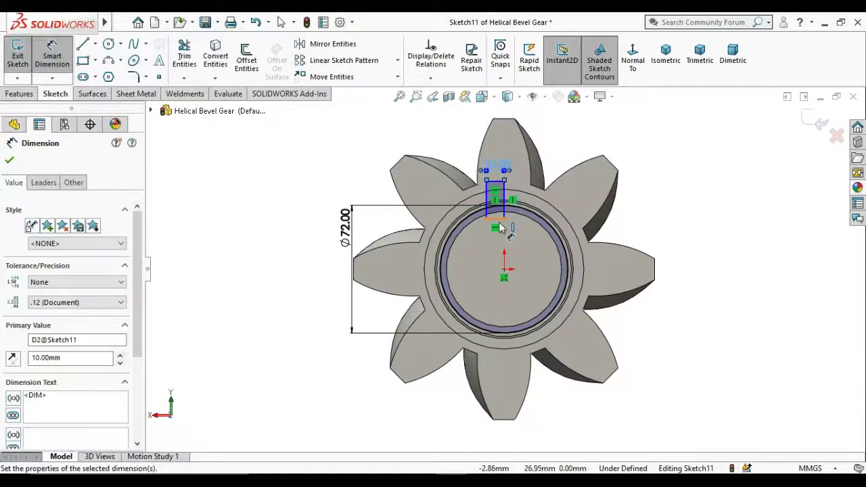
key(Escape)
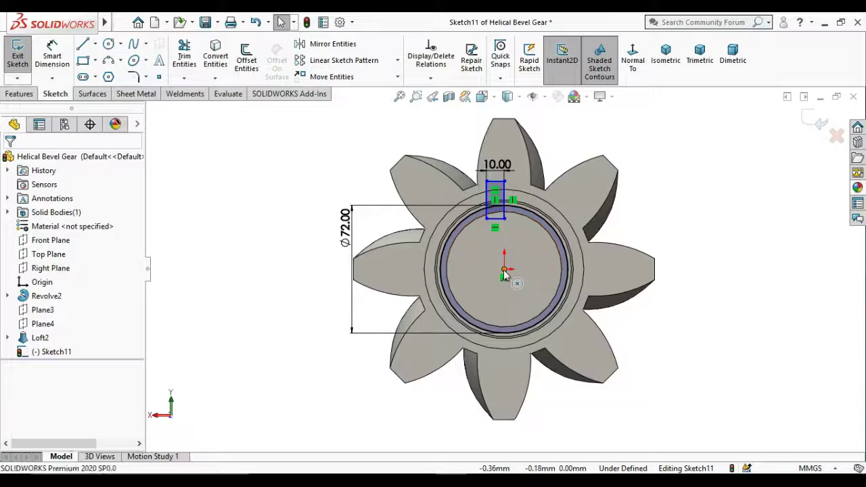
Dimension the distance from the origin to the rectangle's top edge as 41 mm.
click(504, 269)
click(496, 182)
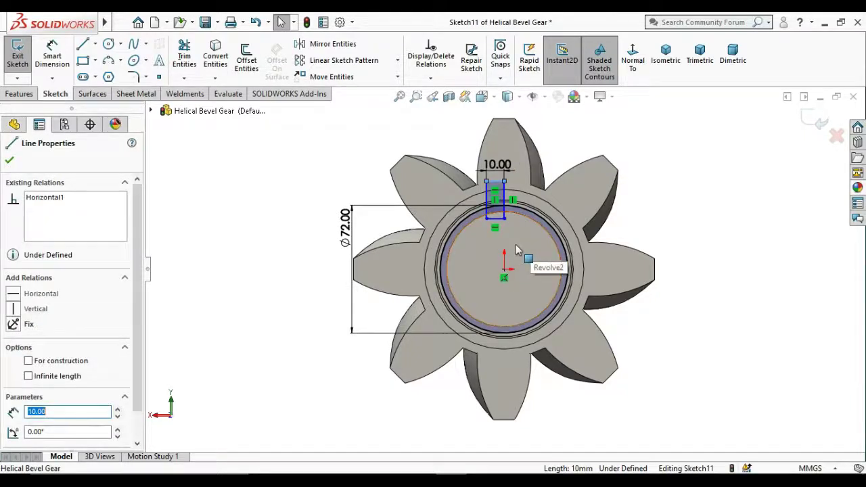
click(311, 235)
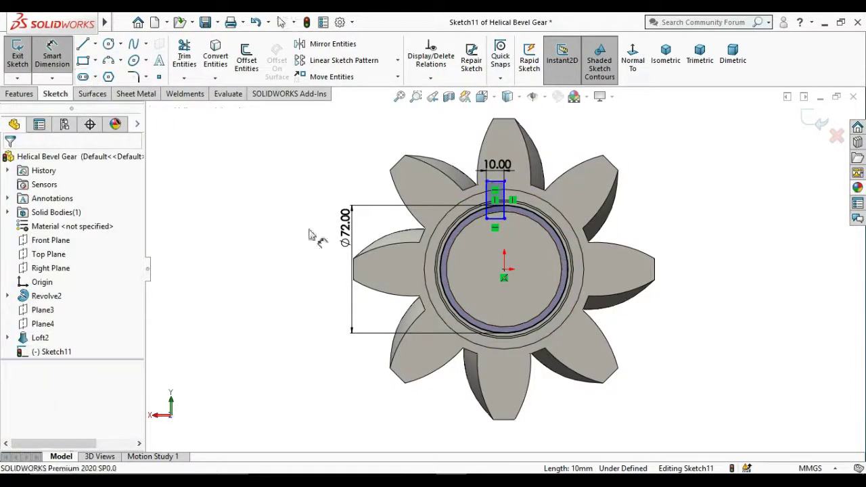
click(504, 270)
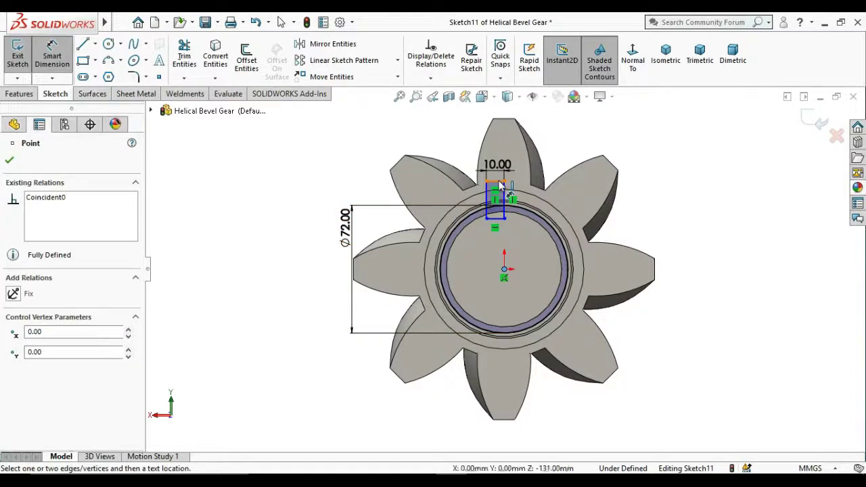
click(500, 182)
click(538, 242)
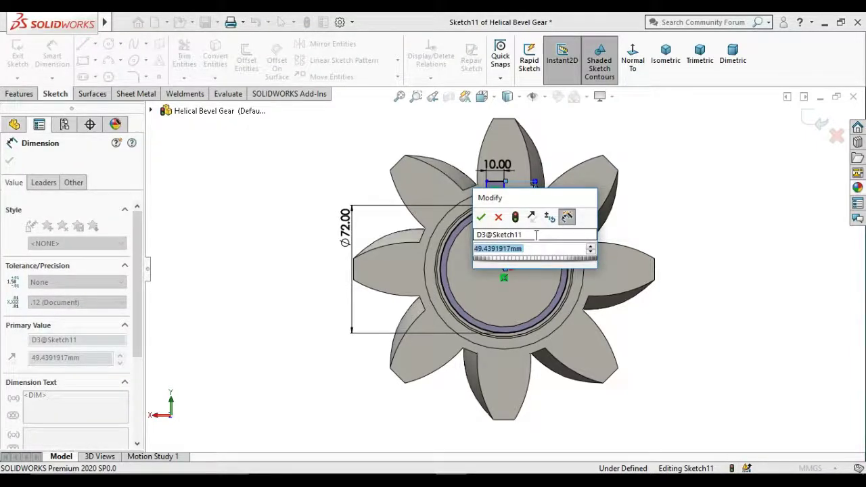
text(41)
key(Return)
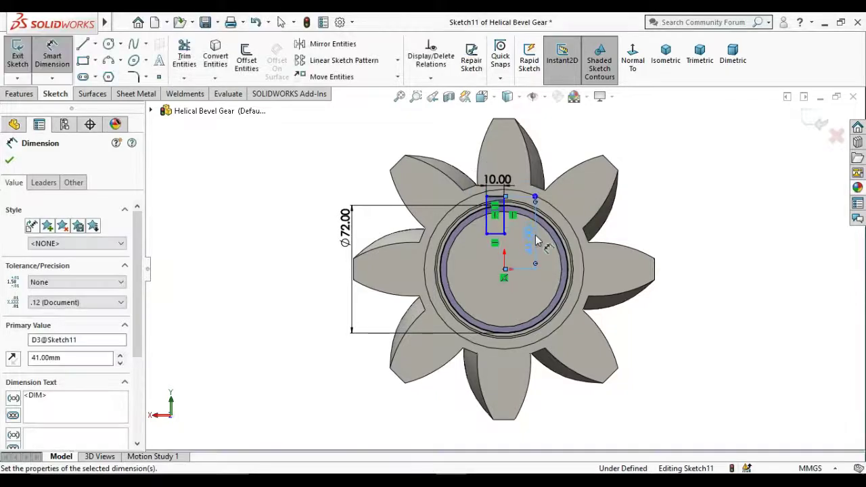
key(Escape)
right_click(497, 193)
Make the rectangle's top-edge midpoint vertical with the origin to centre it.
key(Escape)
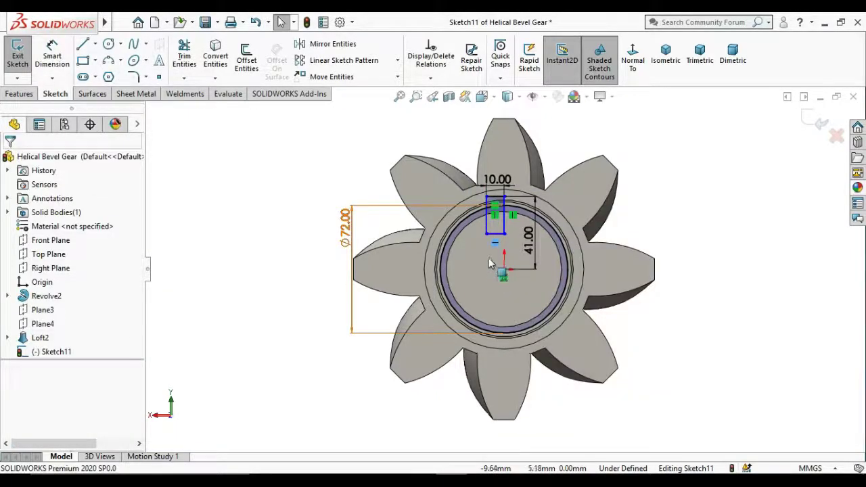
scroll(484, 190, down, 3)
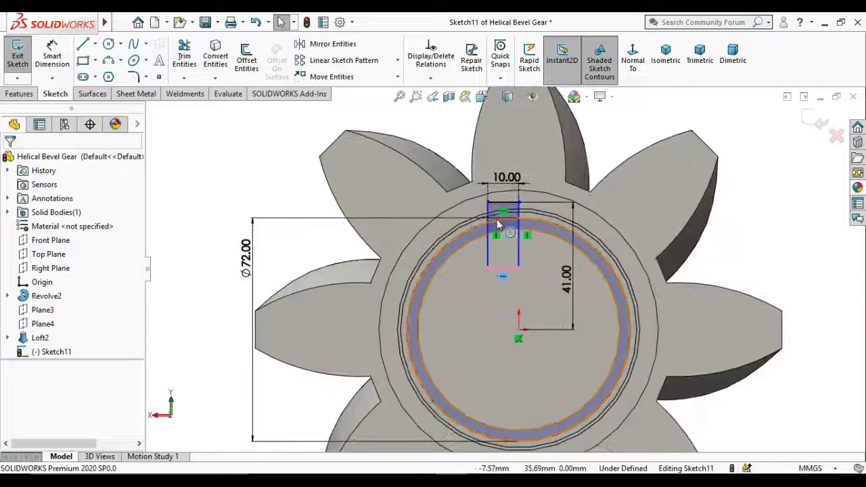
scroll(494, 210, down, 1)
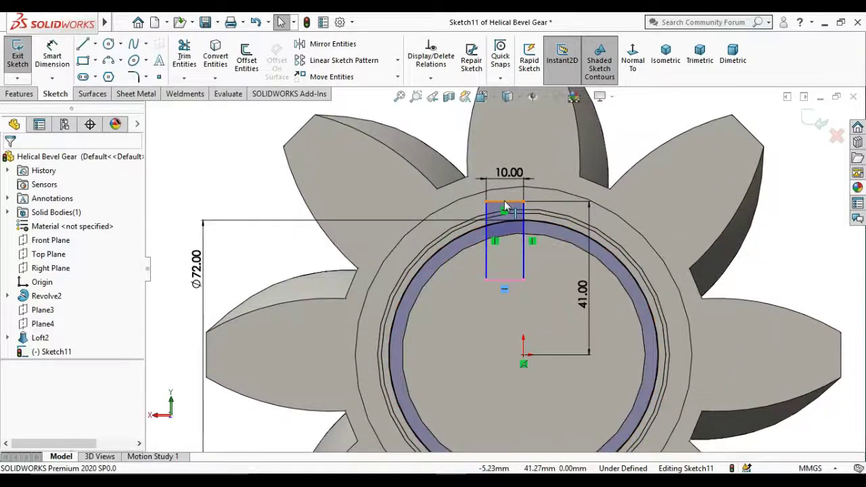
click(504, 203)
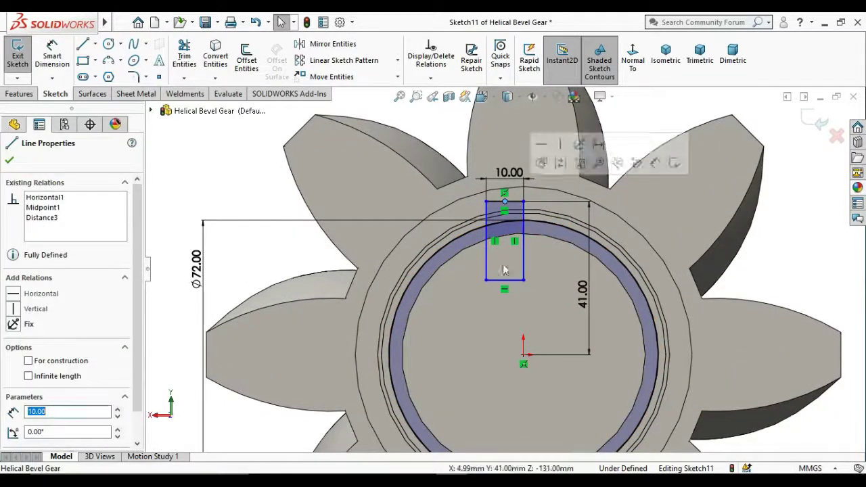
click(523, 356)
ctrl+click(523, 356)
click(577, 299)
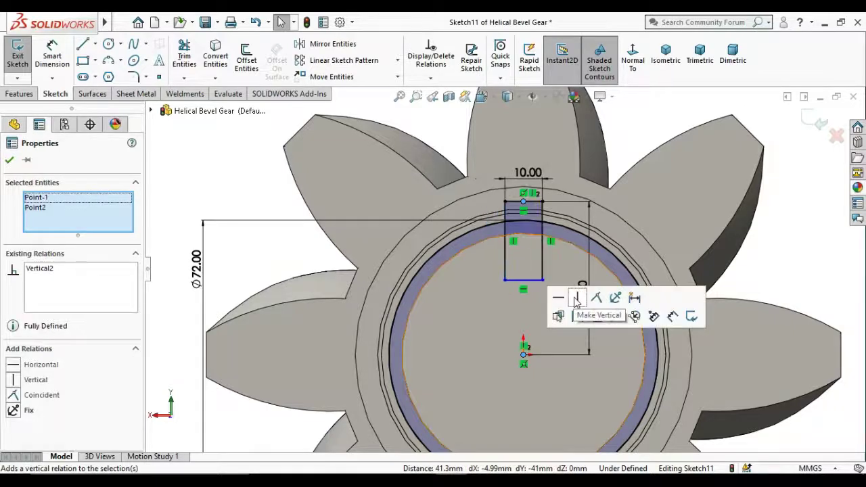
click(509, 310)
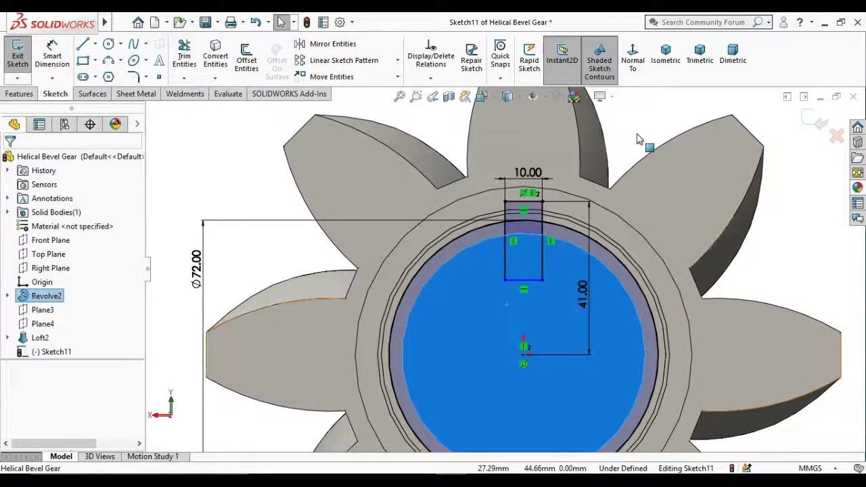
Make the rectangle's lower corner coincident with the Ø72 circle.
click(559, 228)
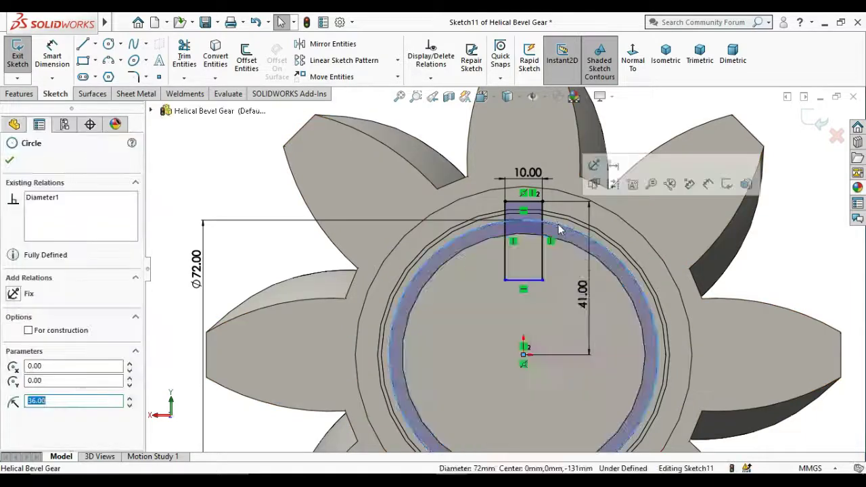
ctrl+click(542, 280)
click(598, 221)
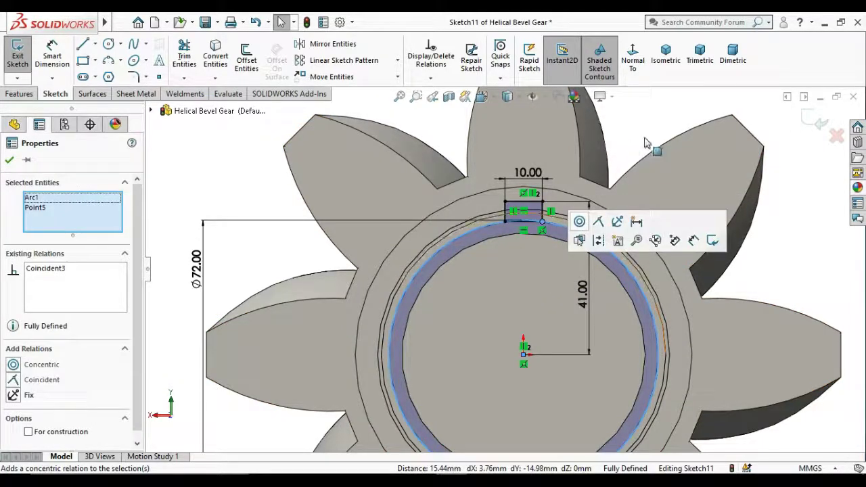
key(Escape)
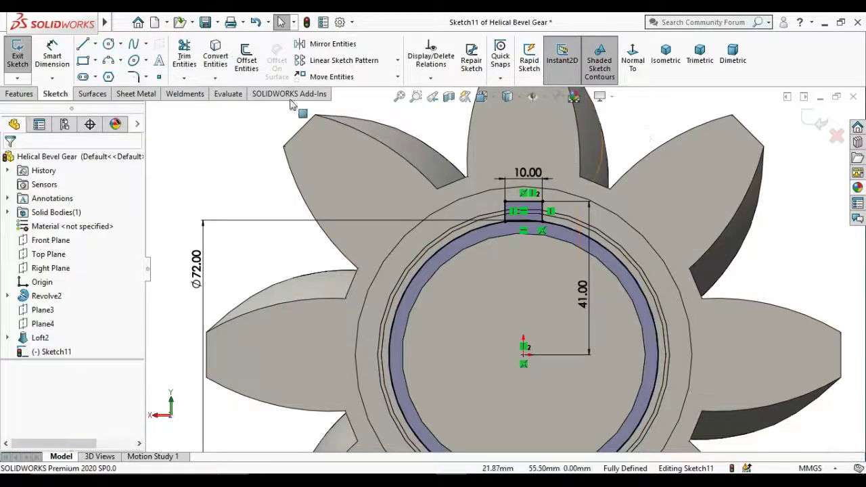
click(188, 61)
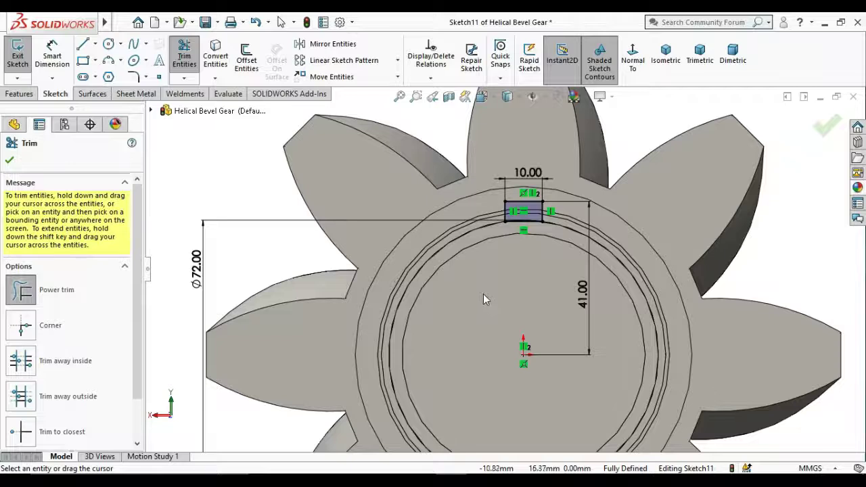
Leave trimming, orbit to an angled 3D view, and start a Boss-Extrude on Sketch11.
scroll(483, 293, up, 3)
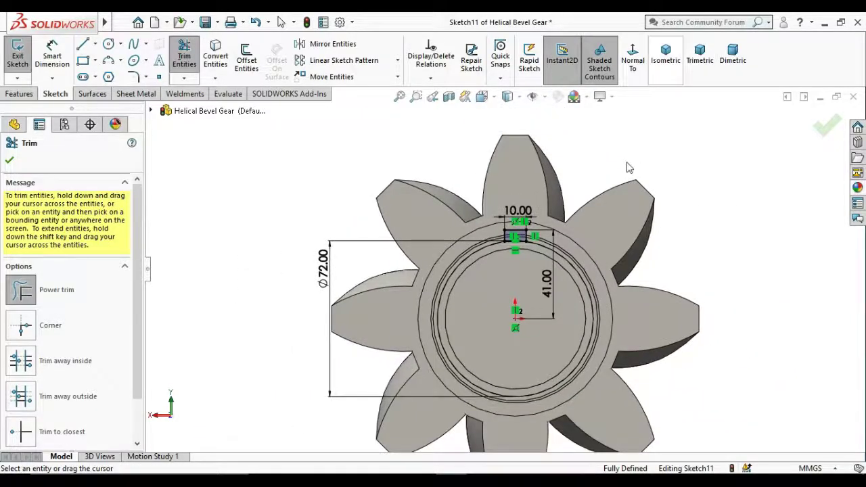
right_click(617, 136)
click(416, 96)
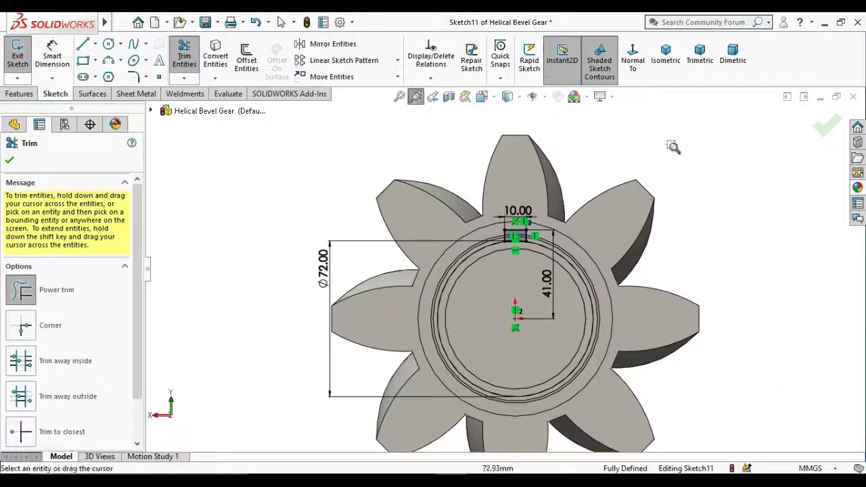
right_click(676, 150)
click(724, 233)
mouse_move(723, 233)
mouse_down()
mouse_move(671, 298)
mouse_move(652, 217)
mouse_up()
right_click(653, 218)
click(666, 226)
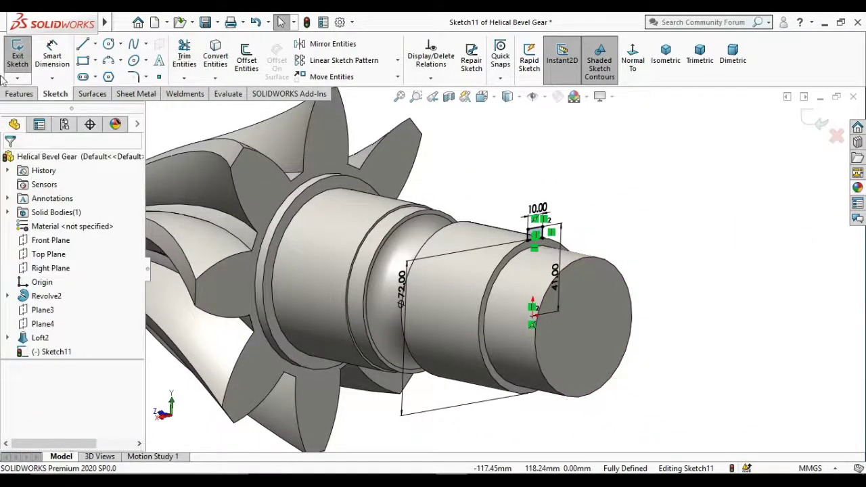
click(20, 93)
click(23, 61)
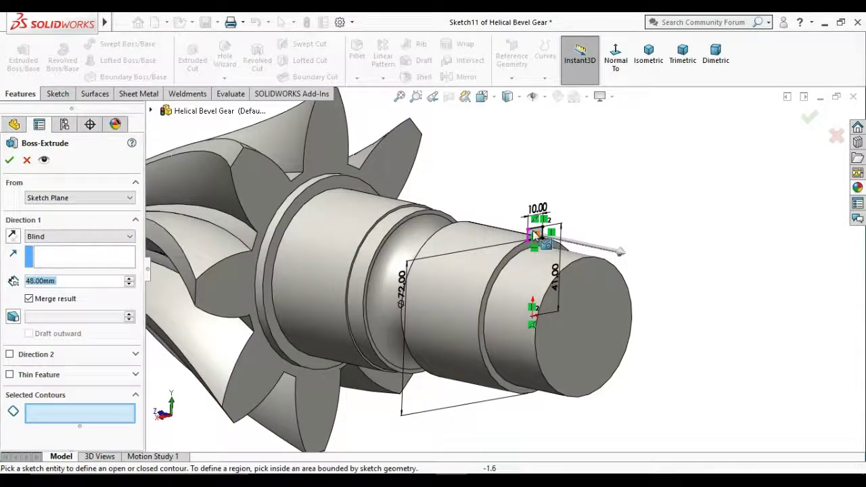
Extrude the key rectangle Blind 48 mm in the reversed direction along the shaft as Boss-Extrude2.
scroll(528, 251, down, 4)
click(524, 258)
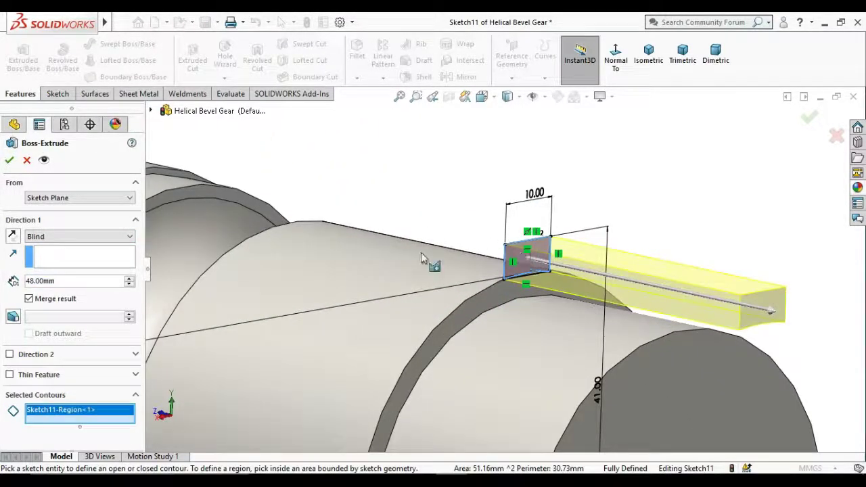
click(13, 236)
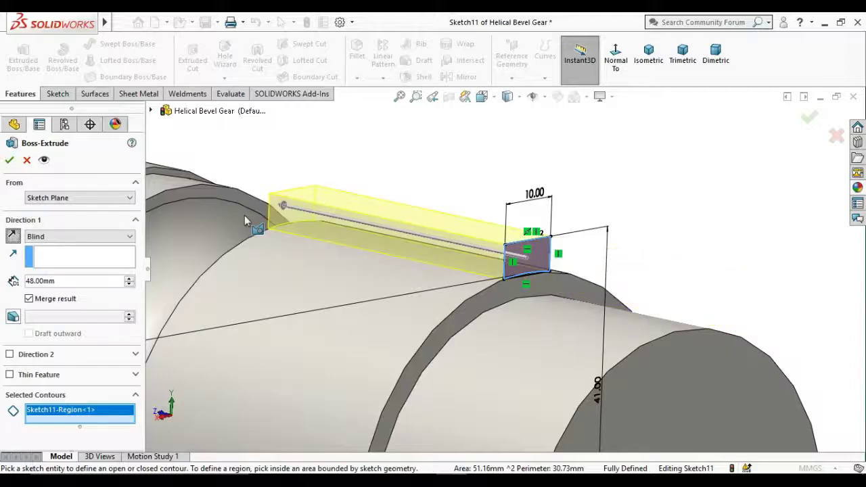
scroll(257, 216, up, 2)
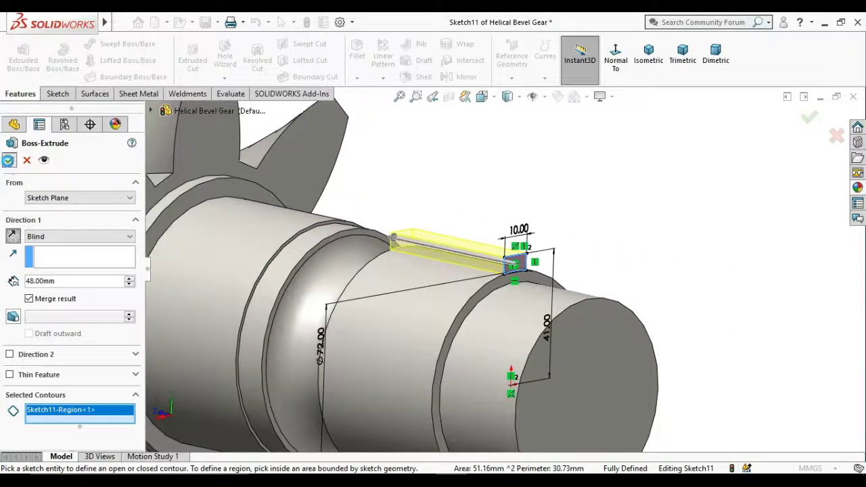
key(Return)
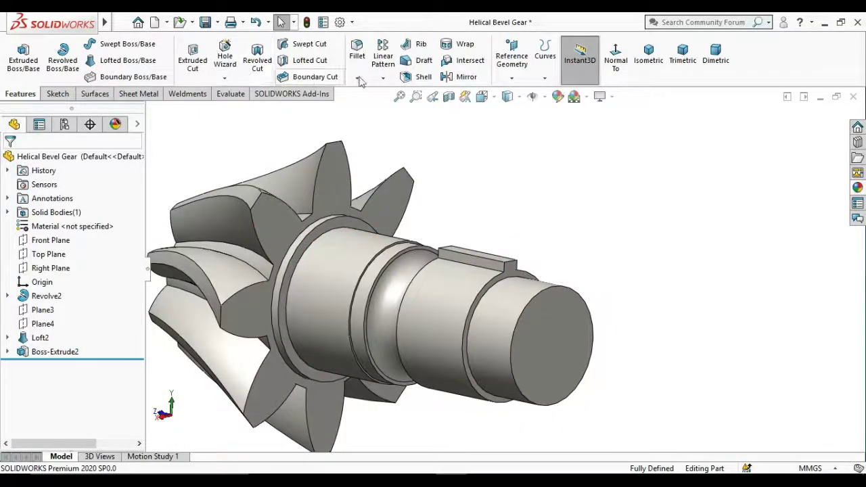
Circular-pattern Boss-Extrude2 into 13 keys over 360° around the shaft, then sketch on the end face.
click(383, 78)
click(392, 110)
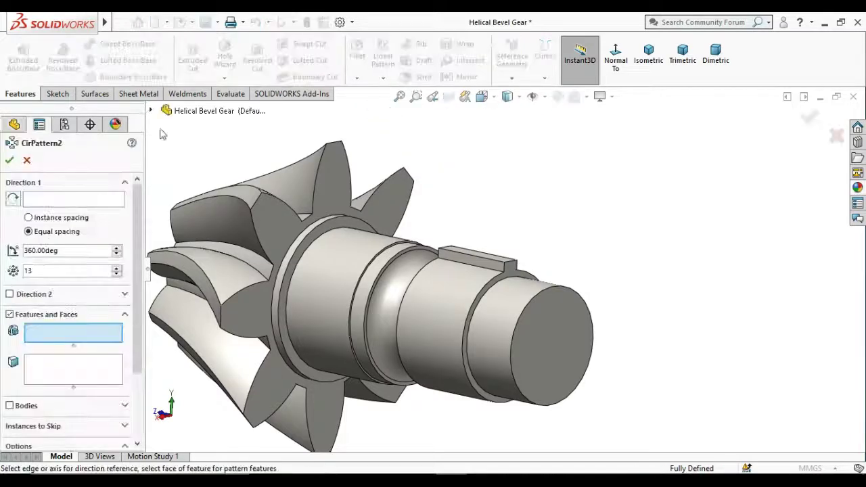
click(150, 110)
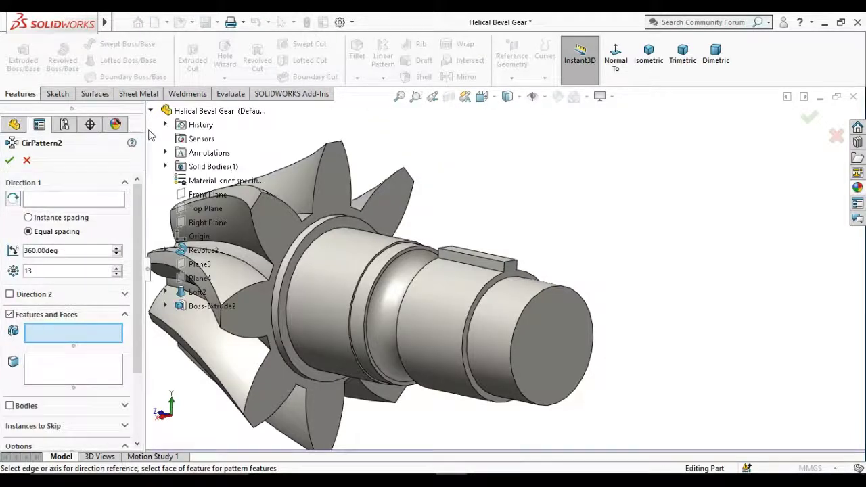
click(211, 307)
click(56, 199)
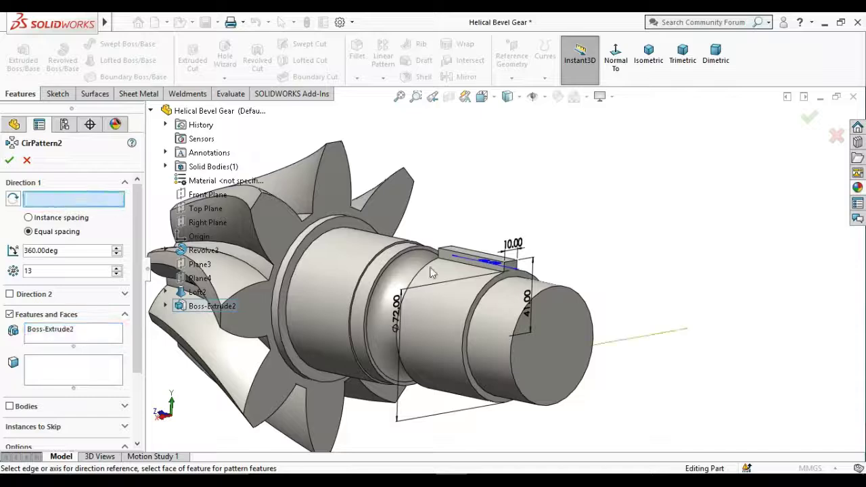
click(498, 307)
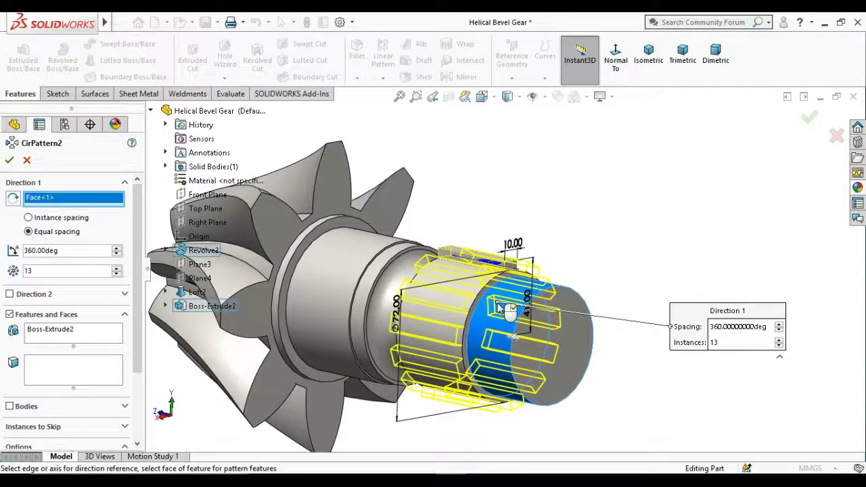
click(10, 161)
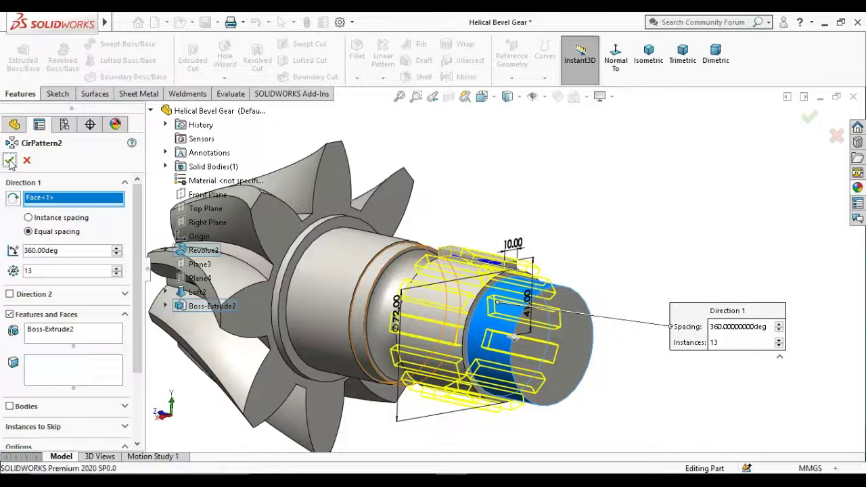
click(566, 337)
click(622, 289)
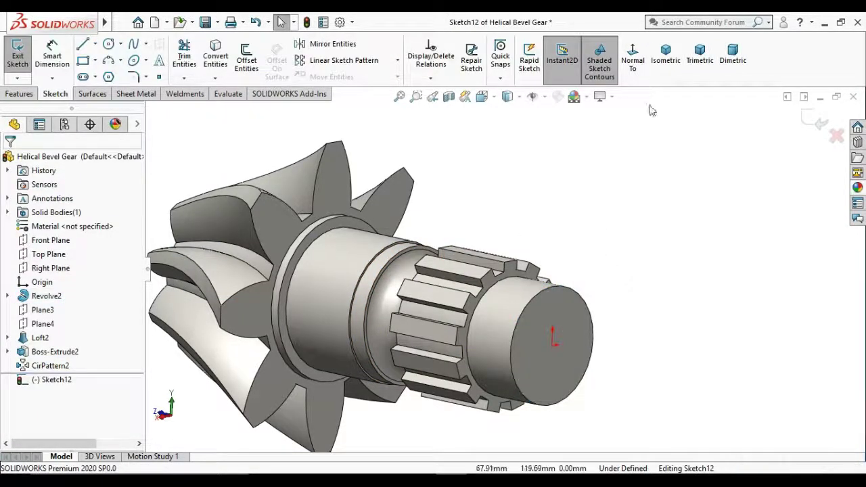
Face the shaft end straight on and draw a circle centred on the origin.
click(633, 57)
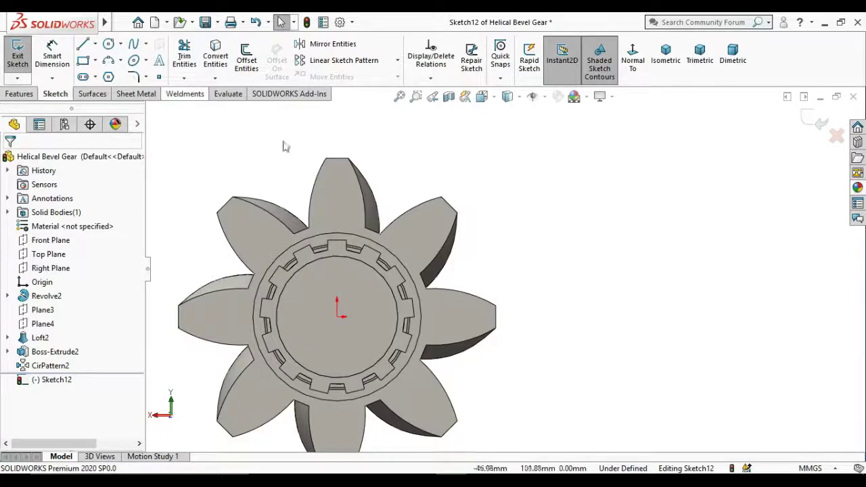
click(636, 60)
click(638, 62)
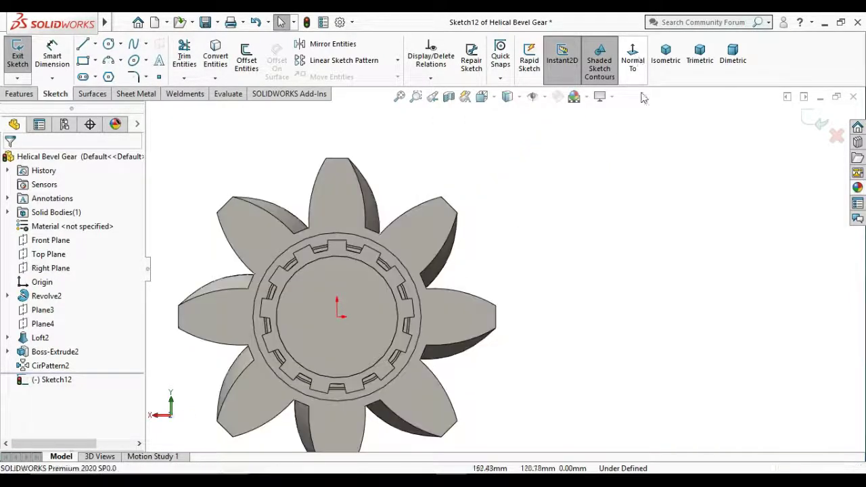
click(109, 44)
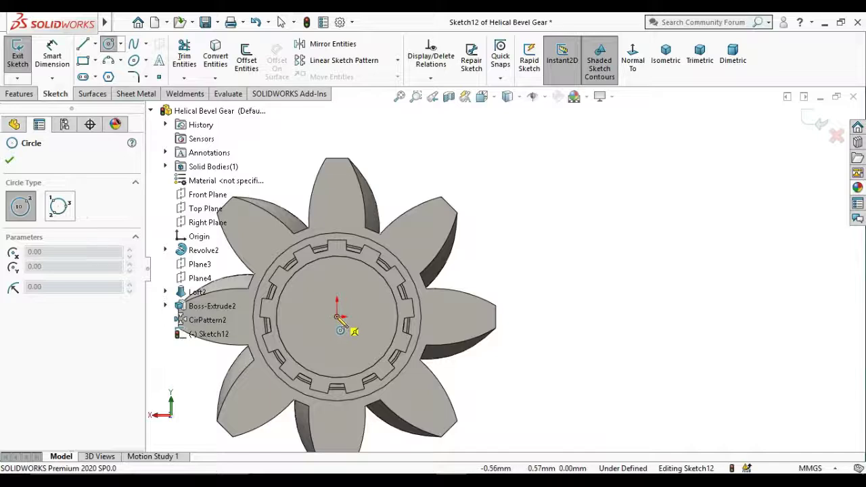
click(337, 317)
click(357, 349)
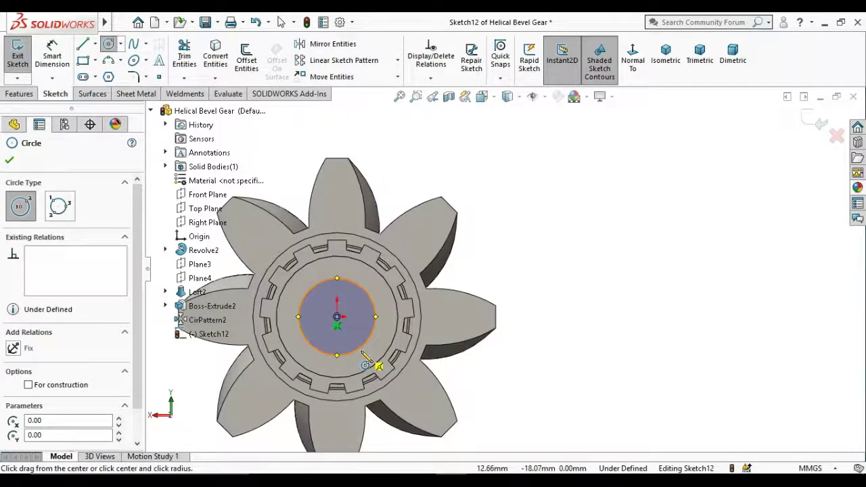
Dimension the circle's diameter to 35 mm and switch to an isometric view.
key(d)
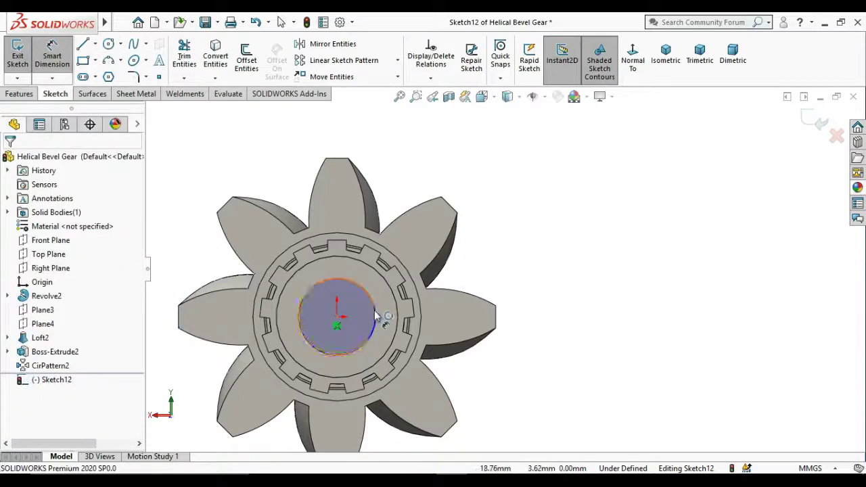
click(405, 320)
click(443, 310)
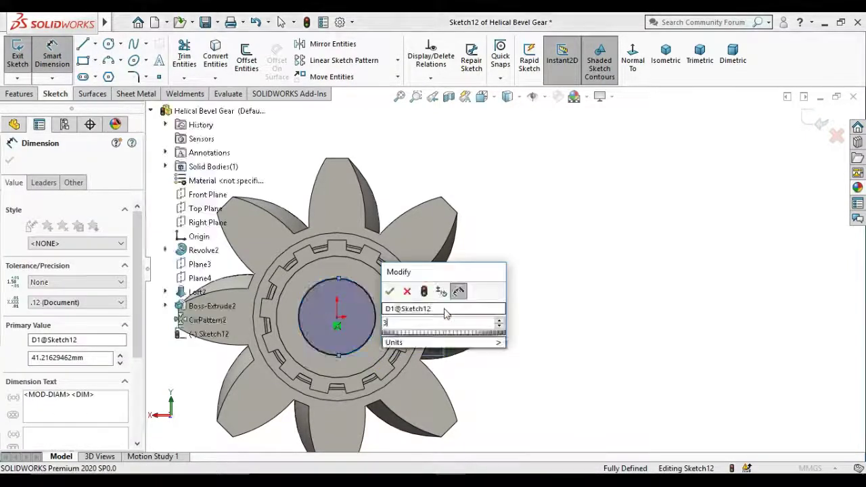
text(35)
key(Return)
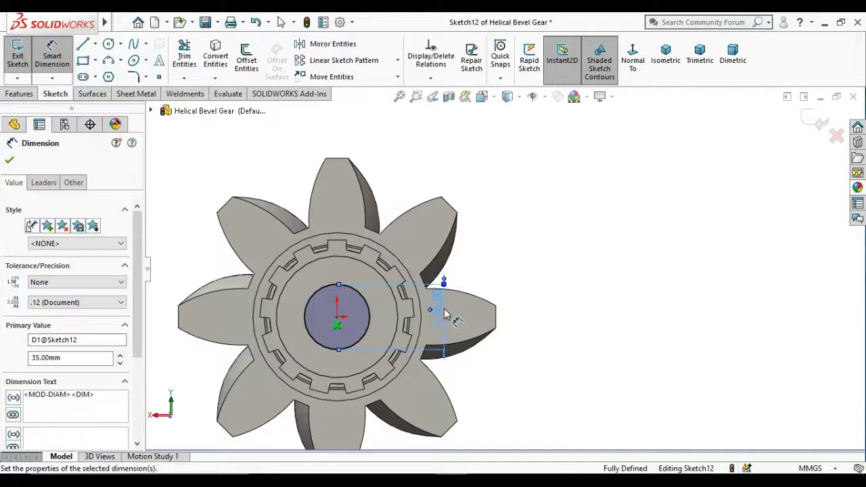
click(666, 57)
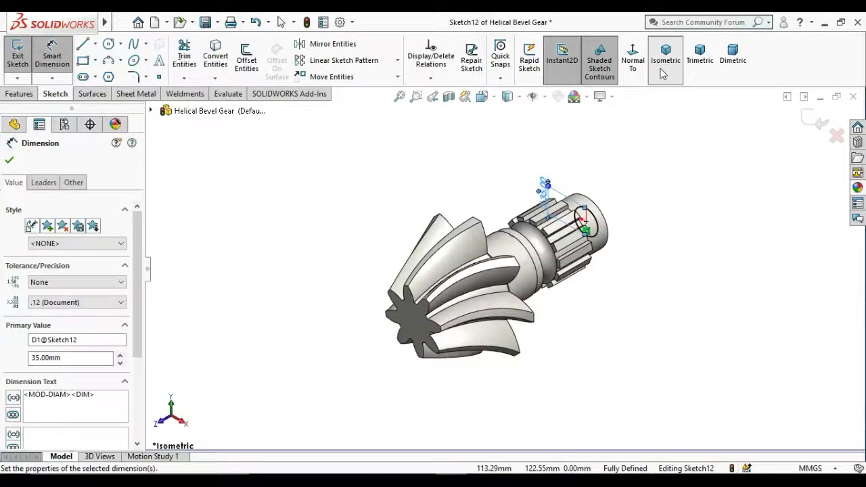
click(686, 247)
click(20, 94)
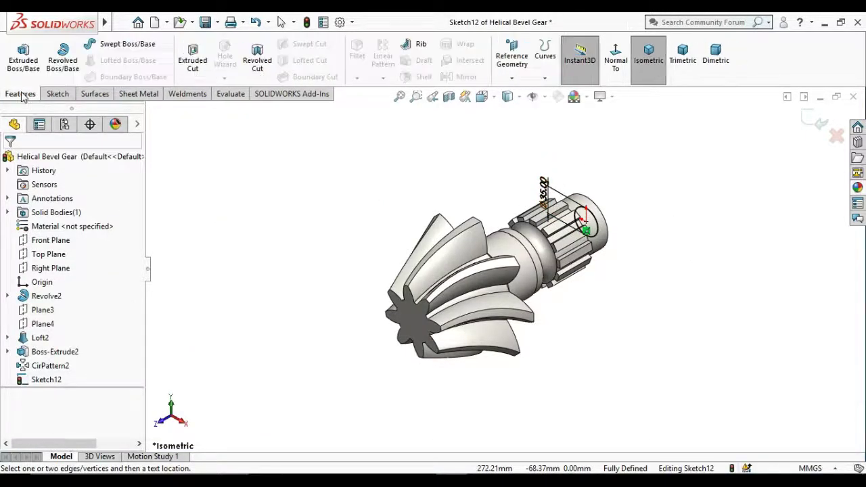
Extrude-cut the Ø35 mm circle from Sketch12 Through All, boring through the gear and shaft.
click(191, 57)
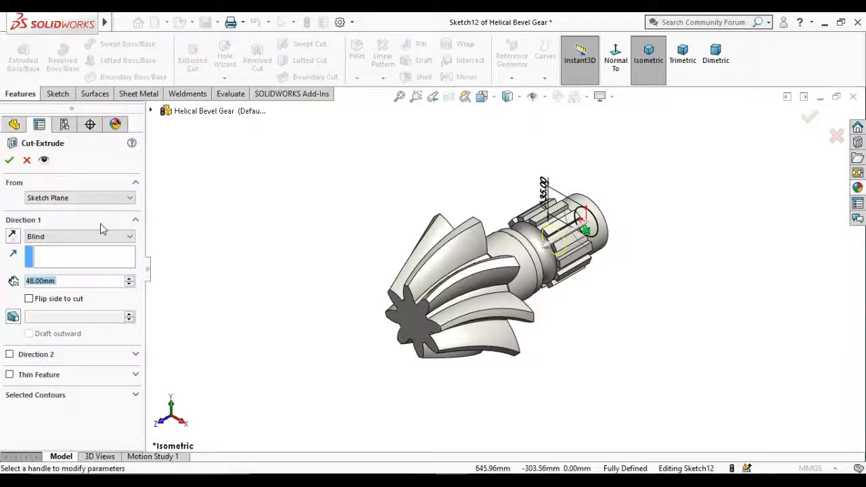
click(70, 237)
click(62, 257)
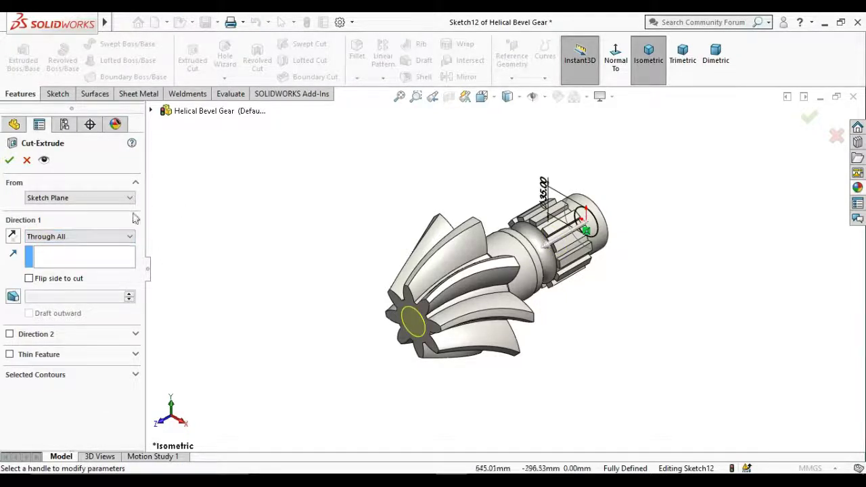
scroll(506, 320, down, 3)
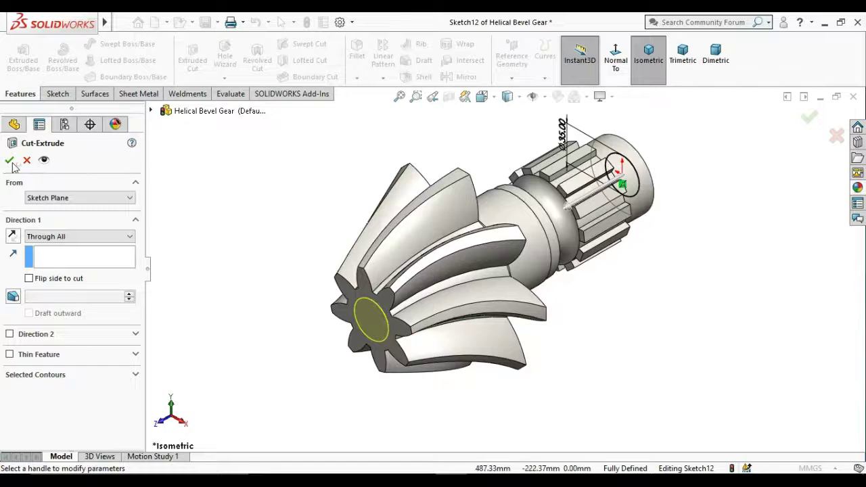
key(Return)
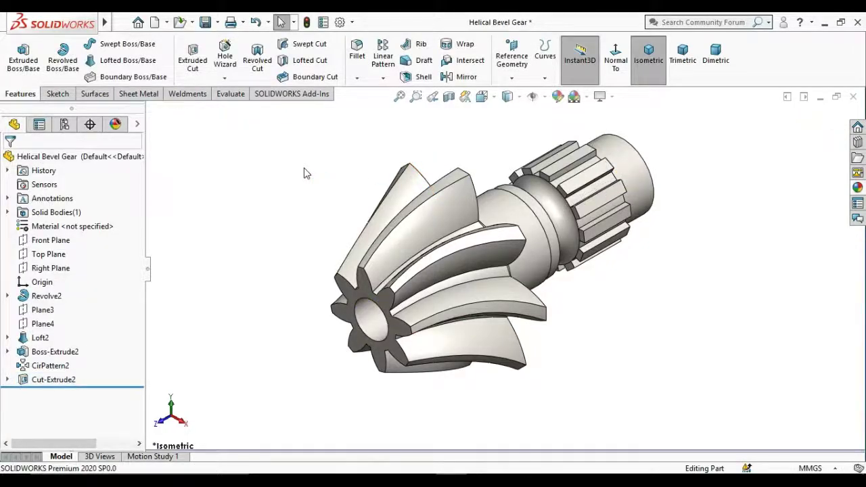
right_click(303, 169)
click(331, 223)
mouse_move(299, 216)
mouse_down()
mouse_move(381, 203)
mouse_move(303, 209)
mouse_move(561, 342)
mouse_move(609, 333)
mouse_move(456, 255)
mouse_move(470, 272)
mouse_move(595, 304)
mouse_move(557, 341)
mouse_move(618, 359)
mouse_move(531, 345)
mouse_move(514, 329)
mouse_up()
click(648, 54)
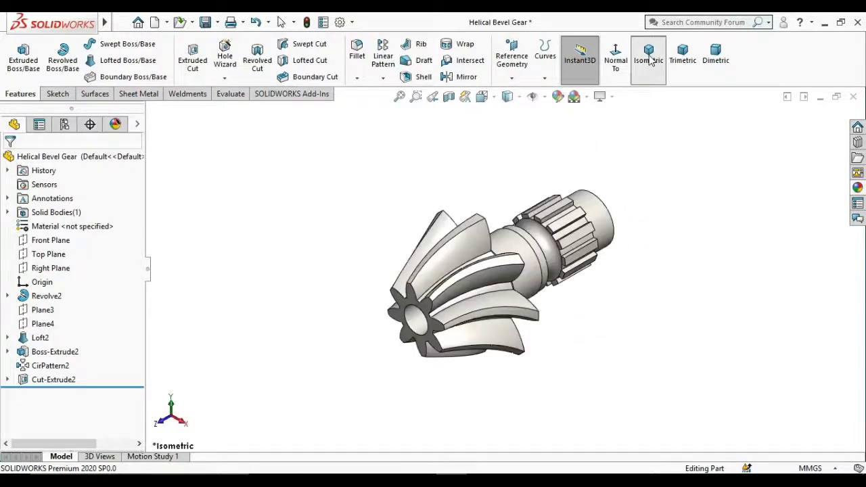
scroll(542, 274, down, 3)
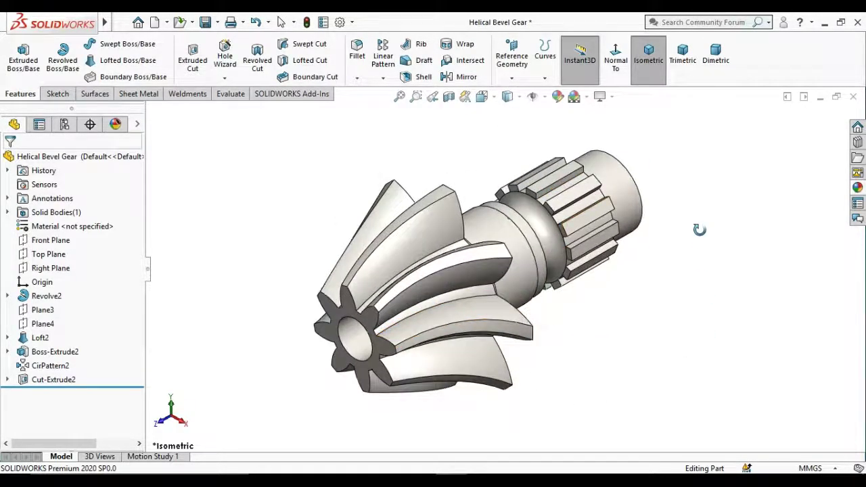
right_click(700, 230)
click(721, 246)
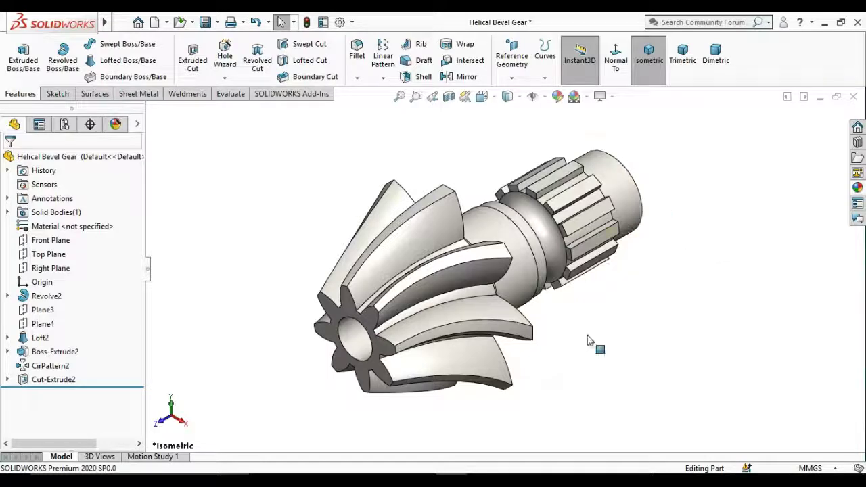